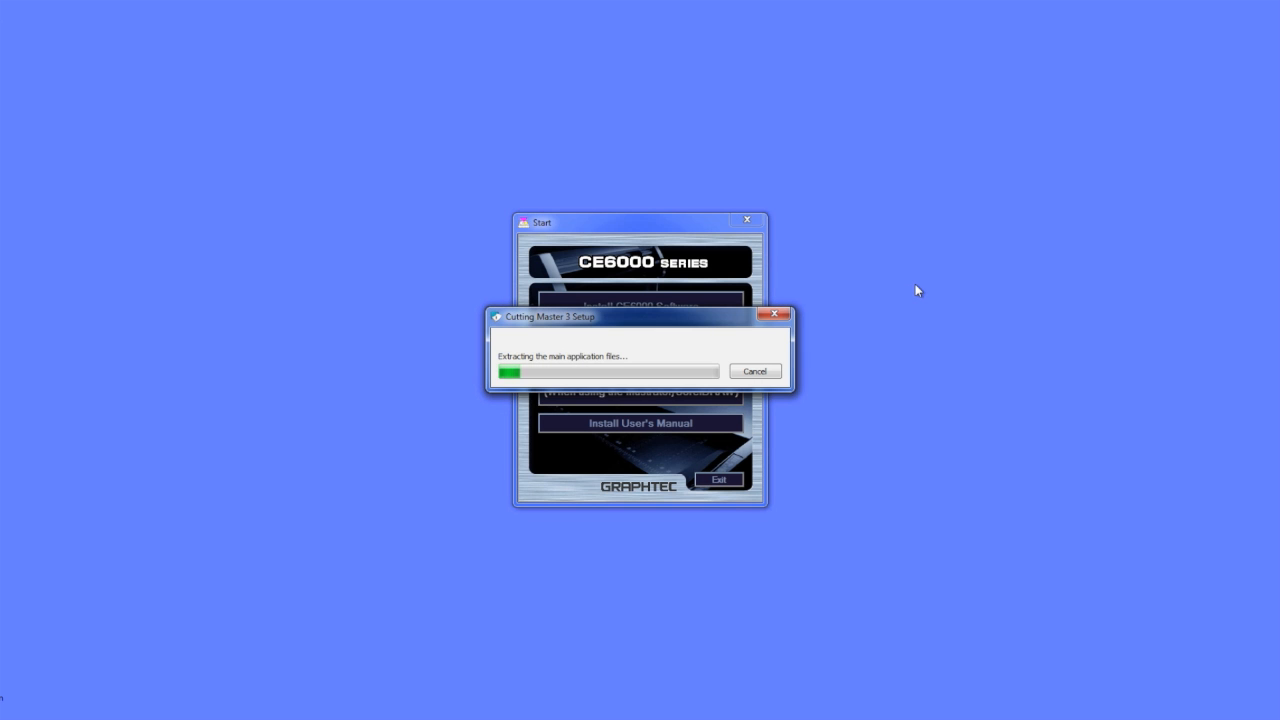
# Step: Complete the Cutting Master 3 setup with launching the program turned off, and exit the CE6000 Series installer
pyautogui.click(714, 468)
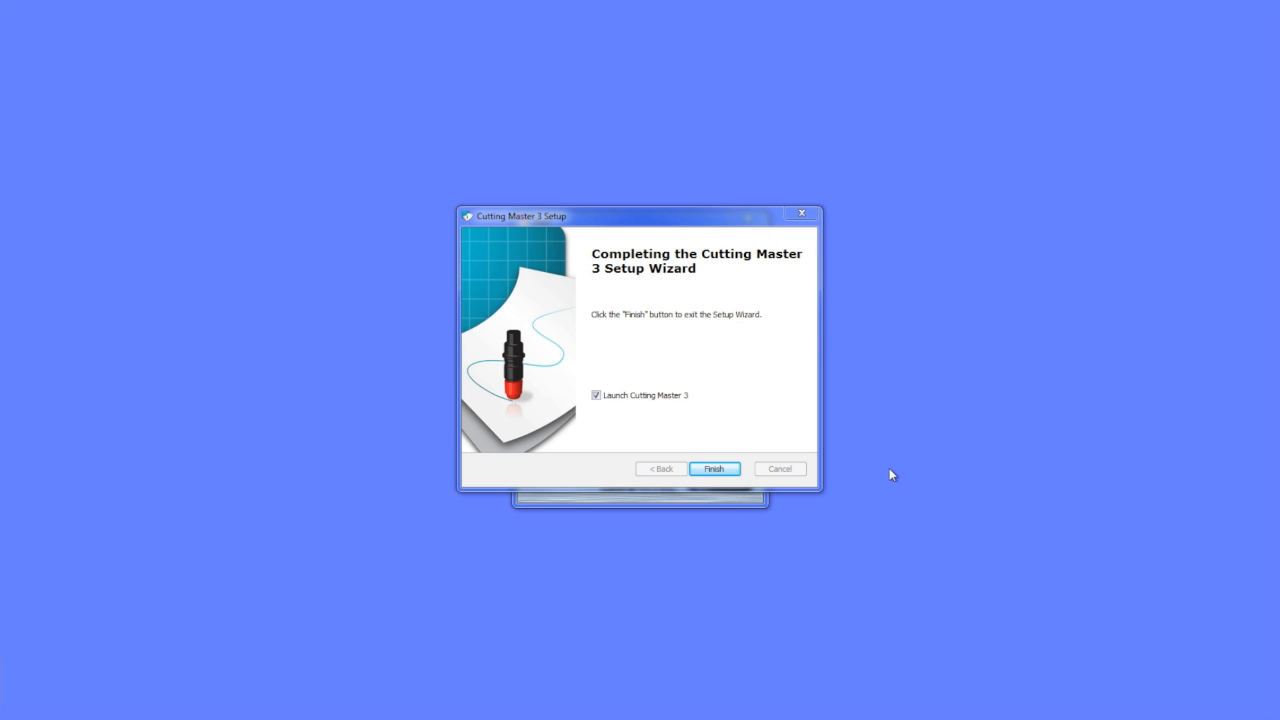
pyautogui.click(596, 396)
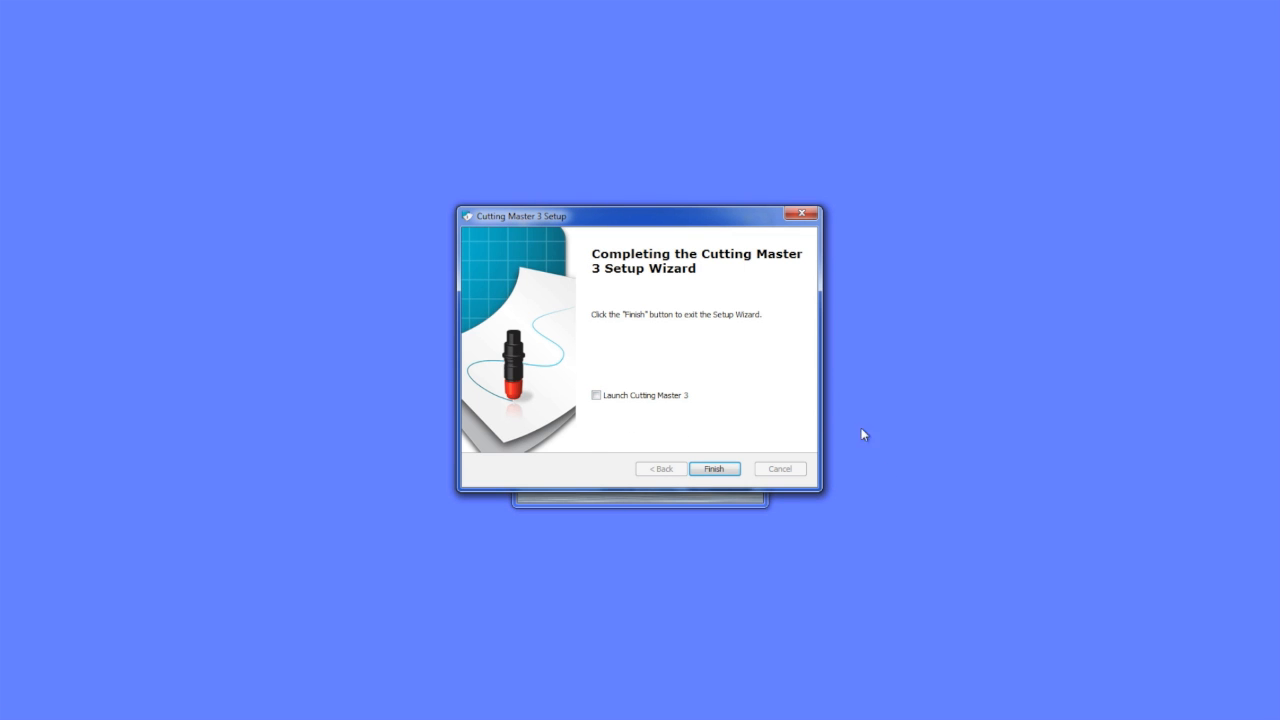
pyautogui.click(714, 469)
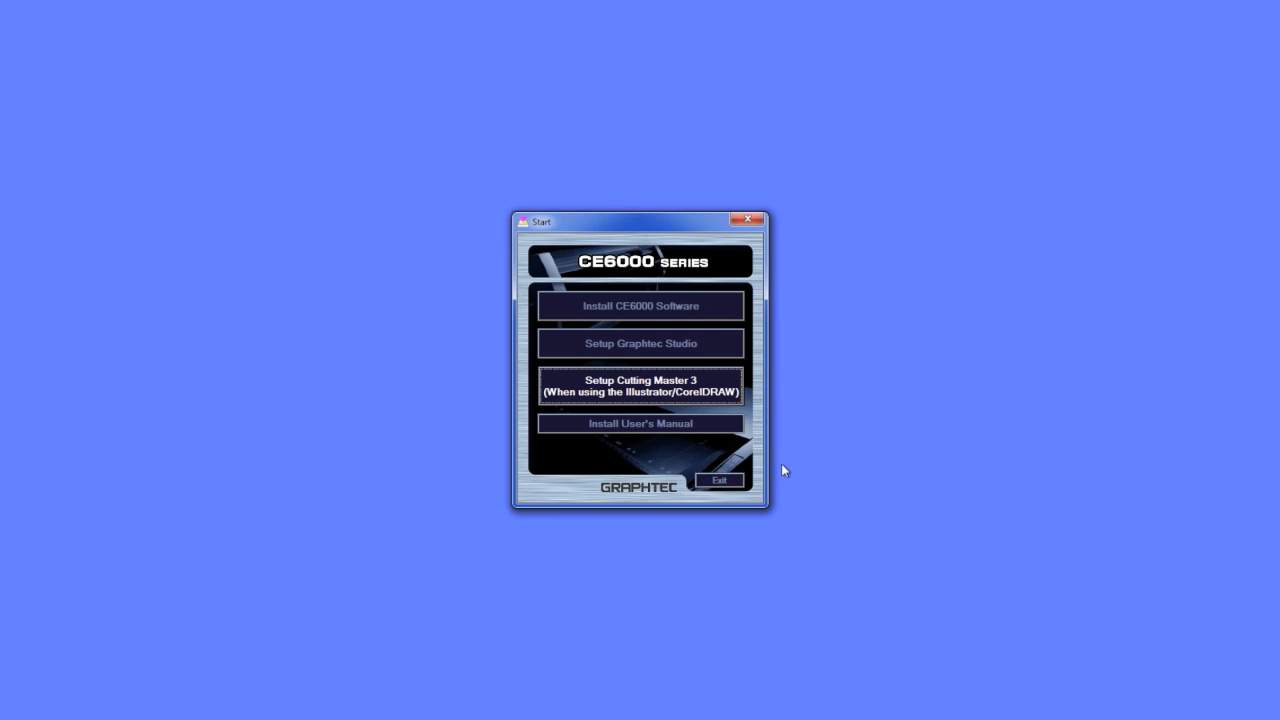
pyautogui.click(719, 480)
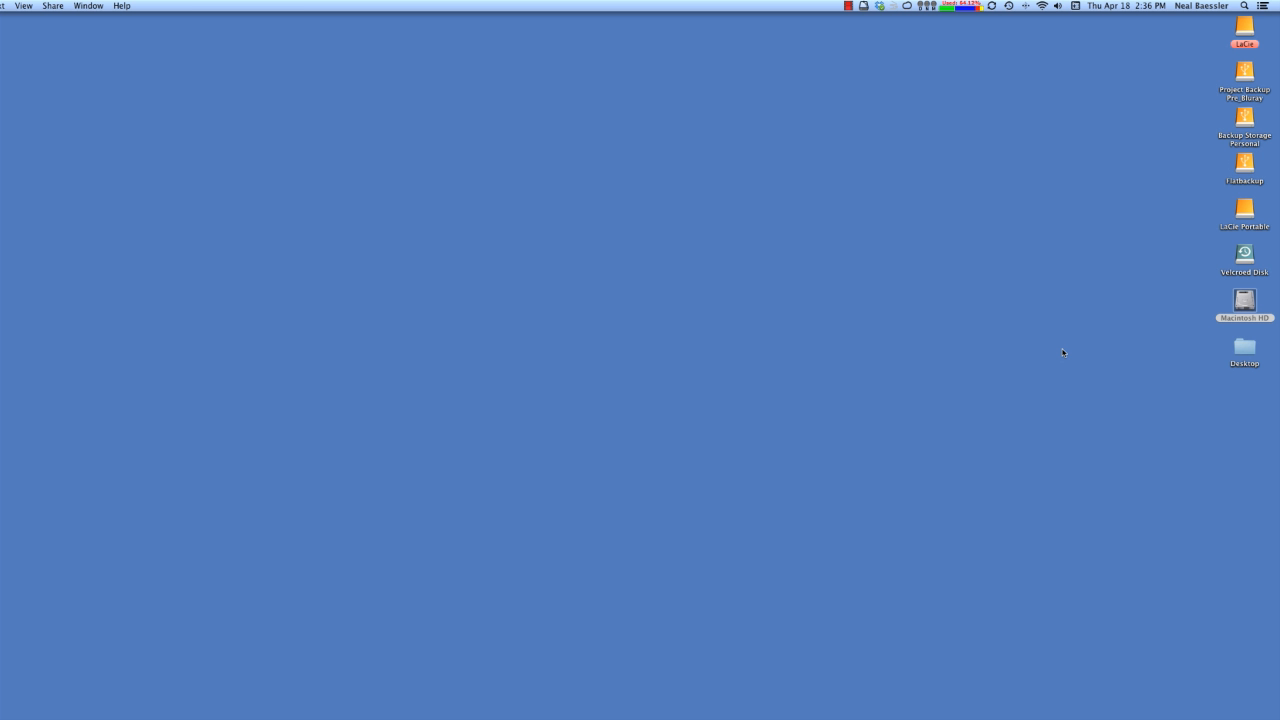
# Step: Open the disk image in the Cutting Master 3 folder of the CE6000U disc
pyautogui.doubleClick(1046, 120)
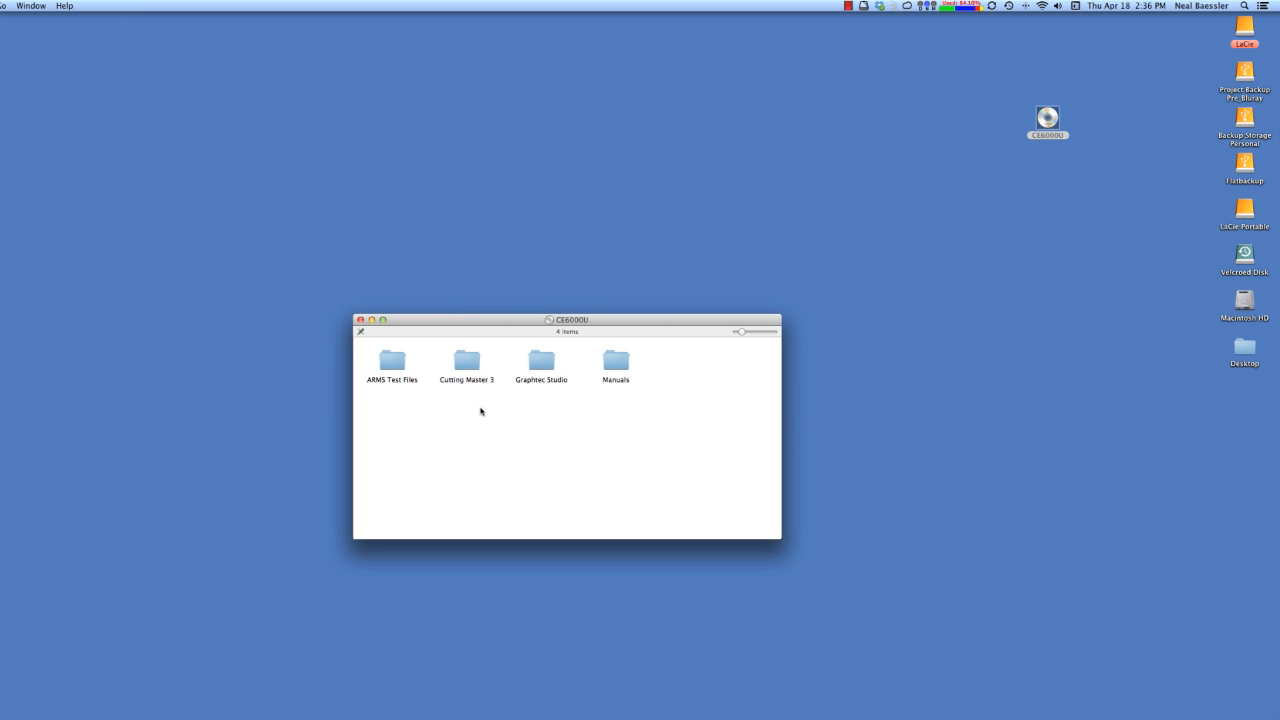
pyautogui.doubleClick(466, 362)
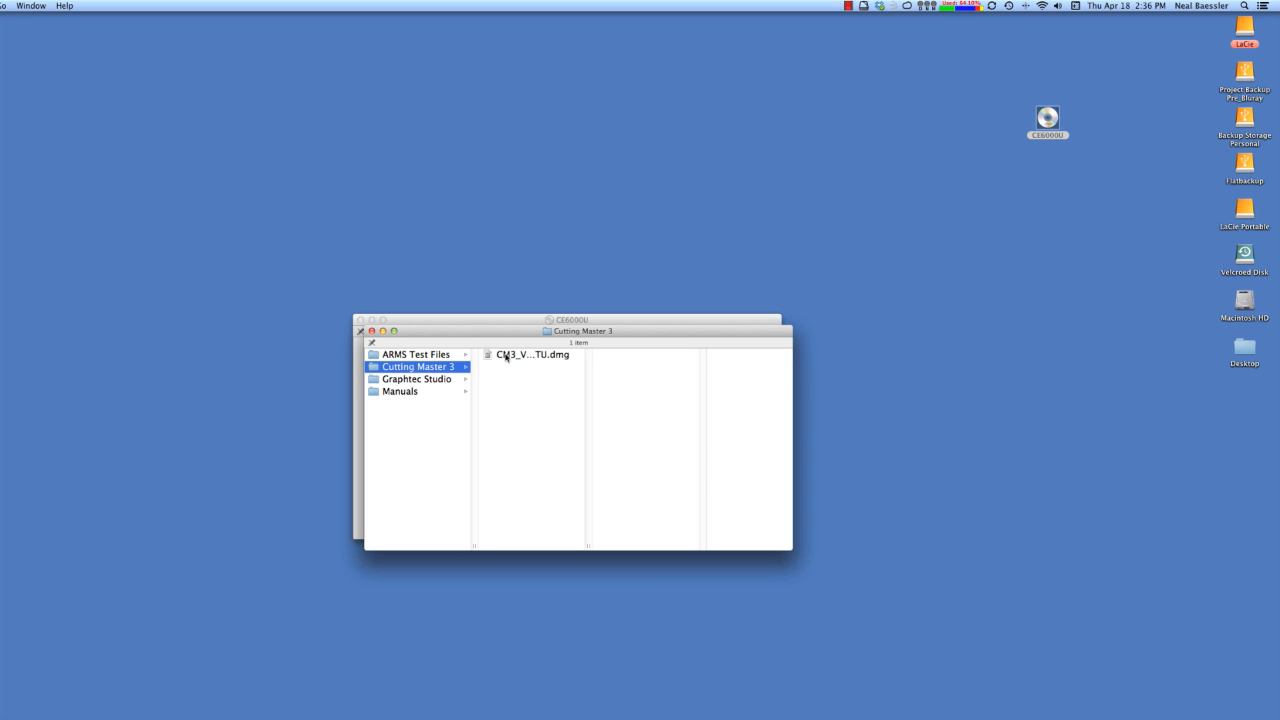
pyautogui.doubleClick(506, 356)
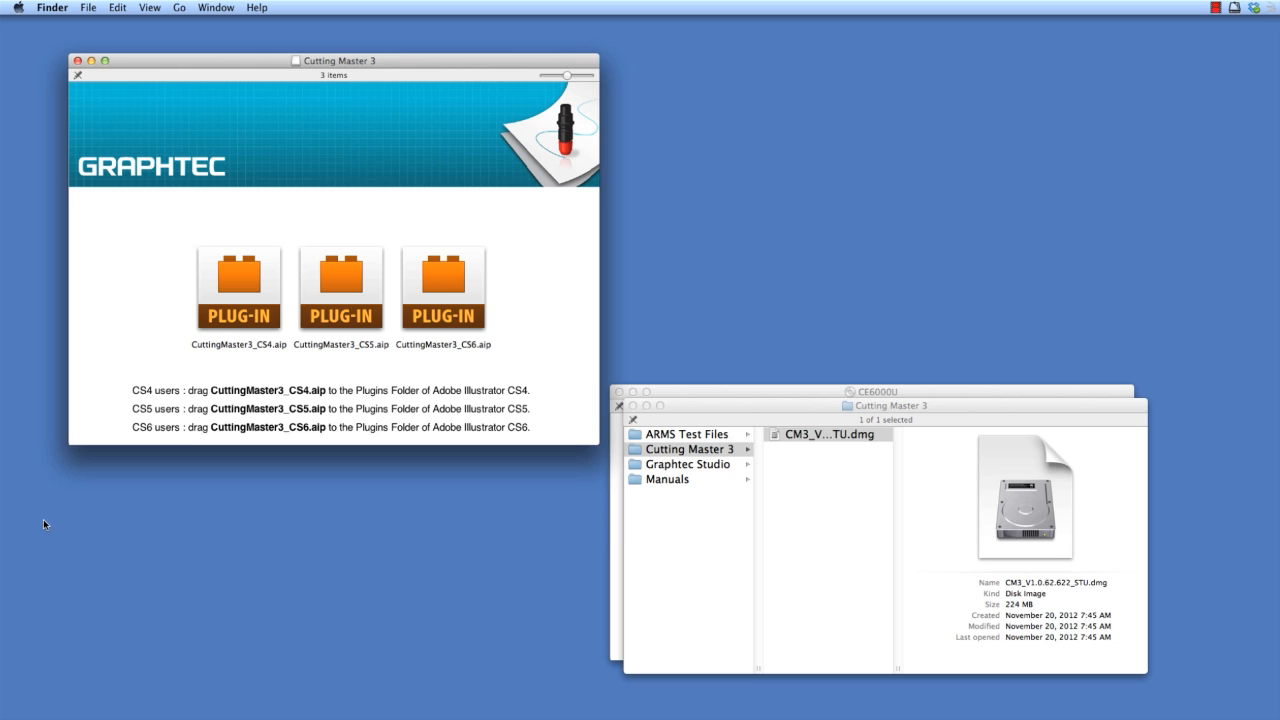
# Step: Open a new Finder window and place it beside the Cutting Master 3 plug-in window
pyautogui.click(89, 9)
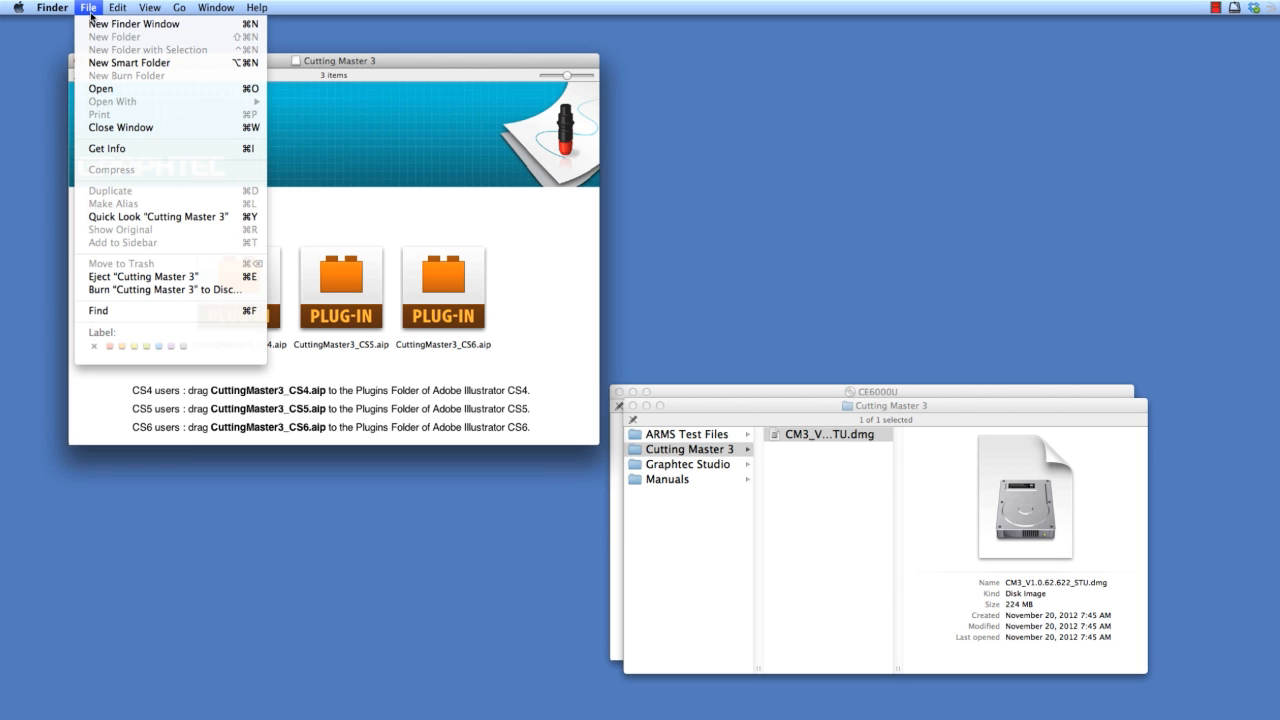
pyautogui.click(111, 27)
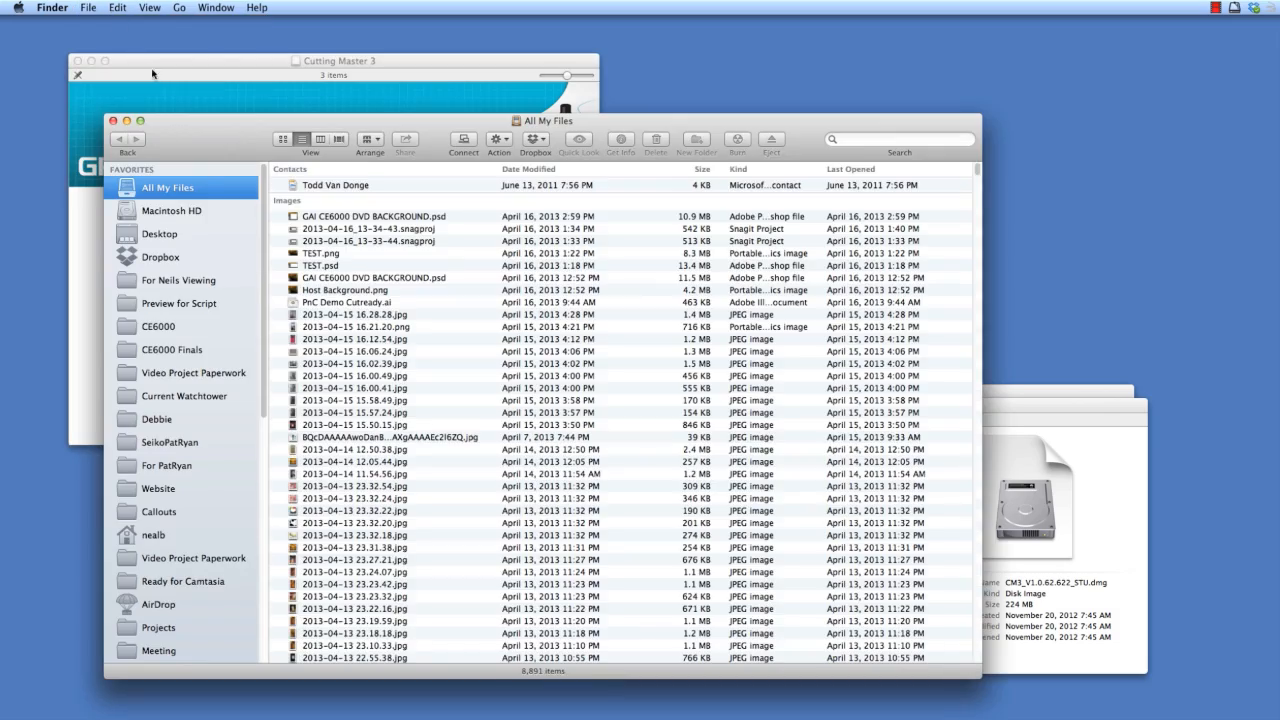
pyautogui.moveTo(226, 136); pyautogui.dragTo(853, 125)
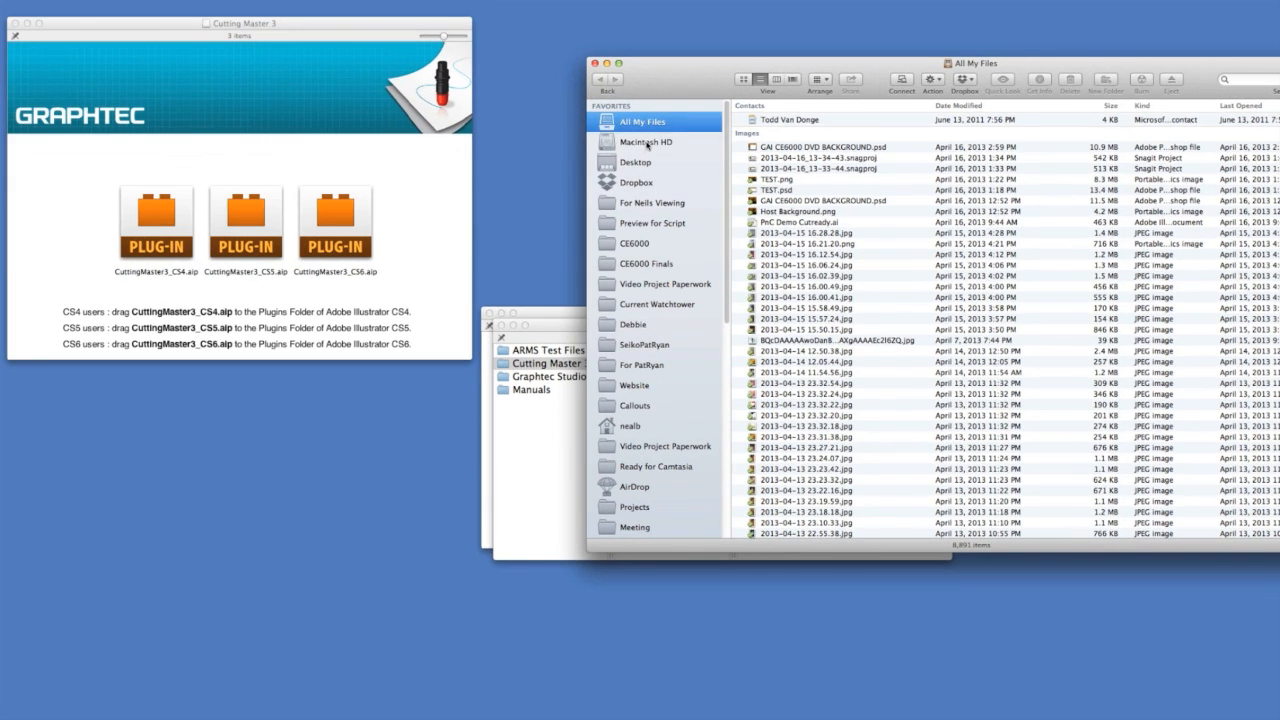
# Step: Copy CuttingMaster3_CS6.aip into the Plug-ins folder of Adobe Illustrator CS6, under Applications on Macintosh HD
pyautogui.click(647, 143)
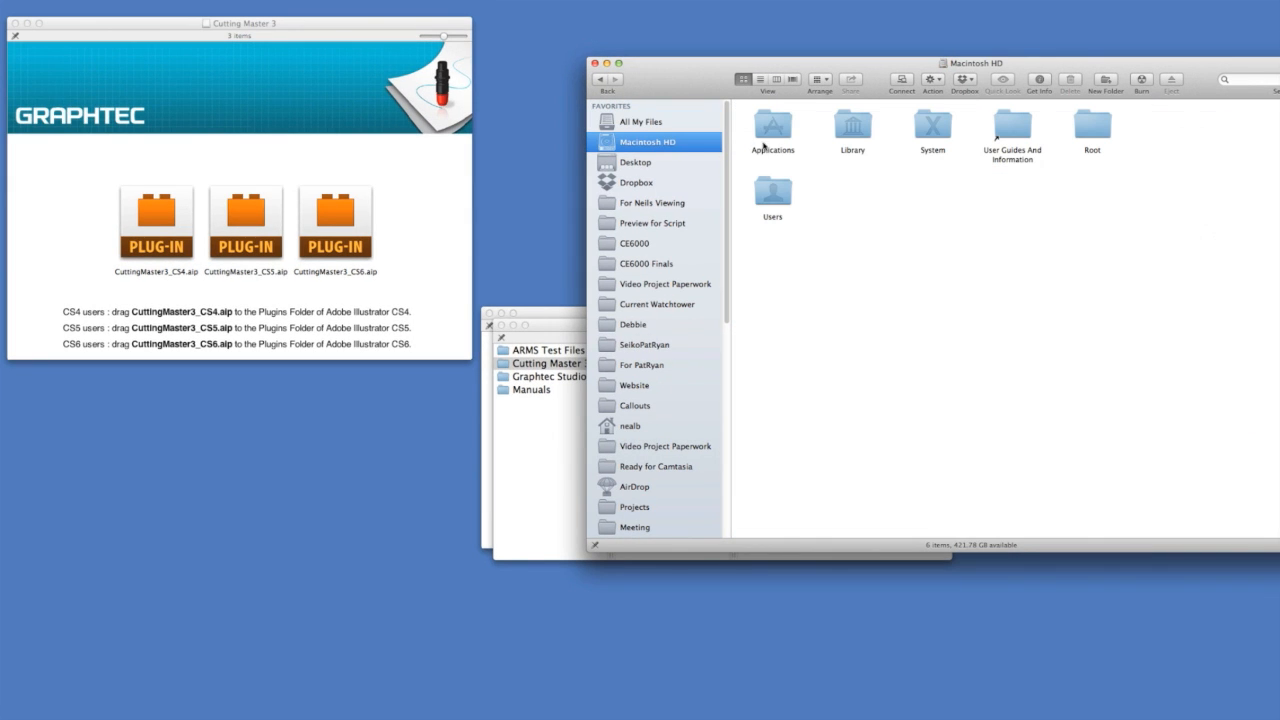
pyautogui.click(778, 133)
pyautogui.doubleClick(778, 135)
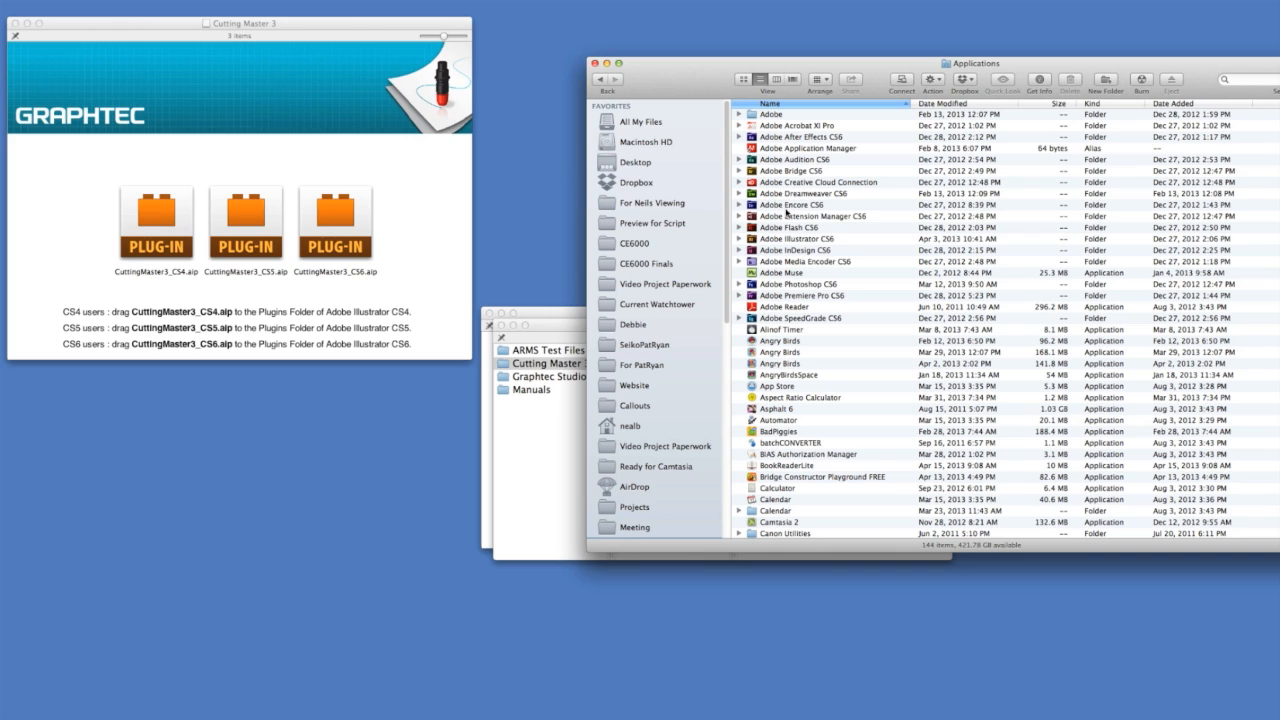
pyautogui.doubleClick(785, 240)
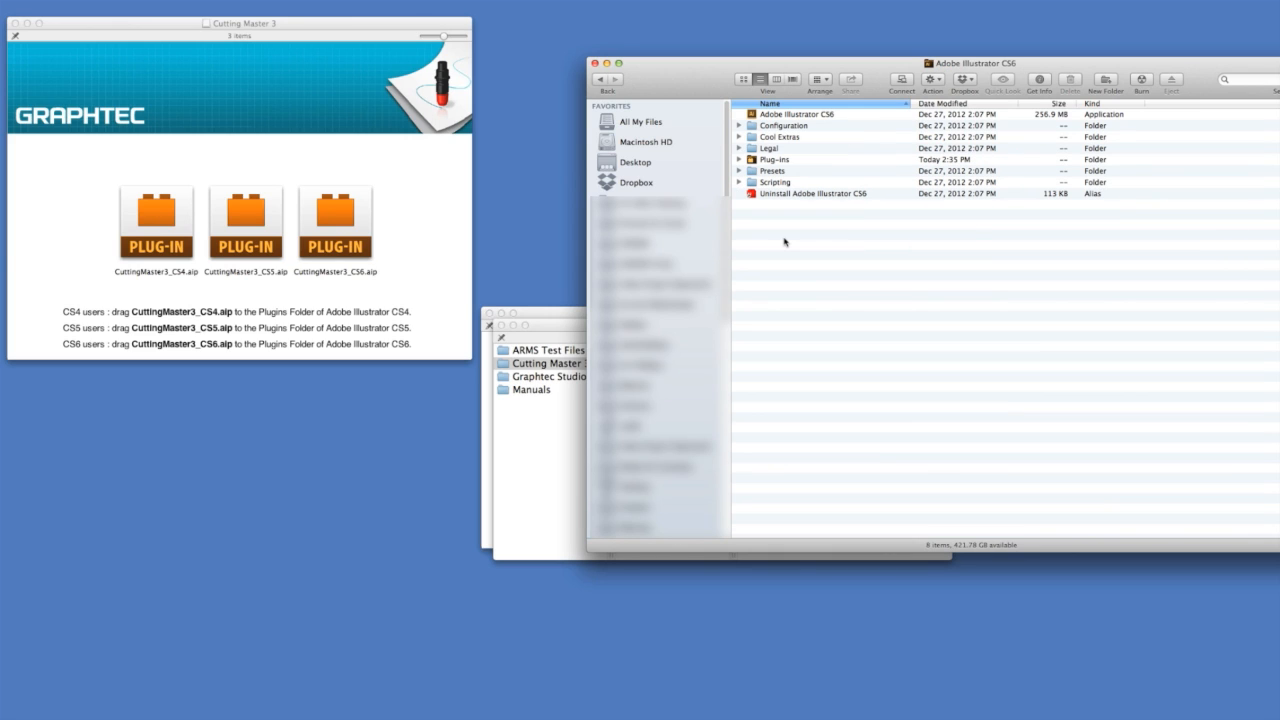
pyautogui.doubleClick(778, 161)
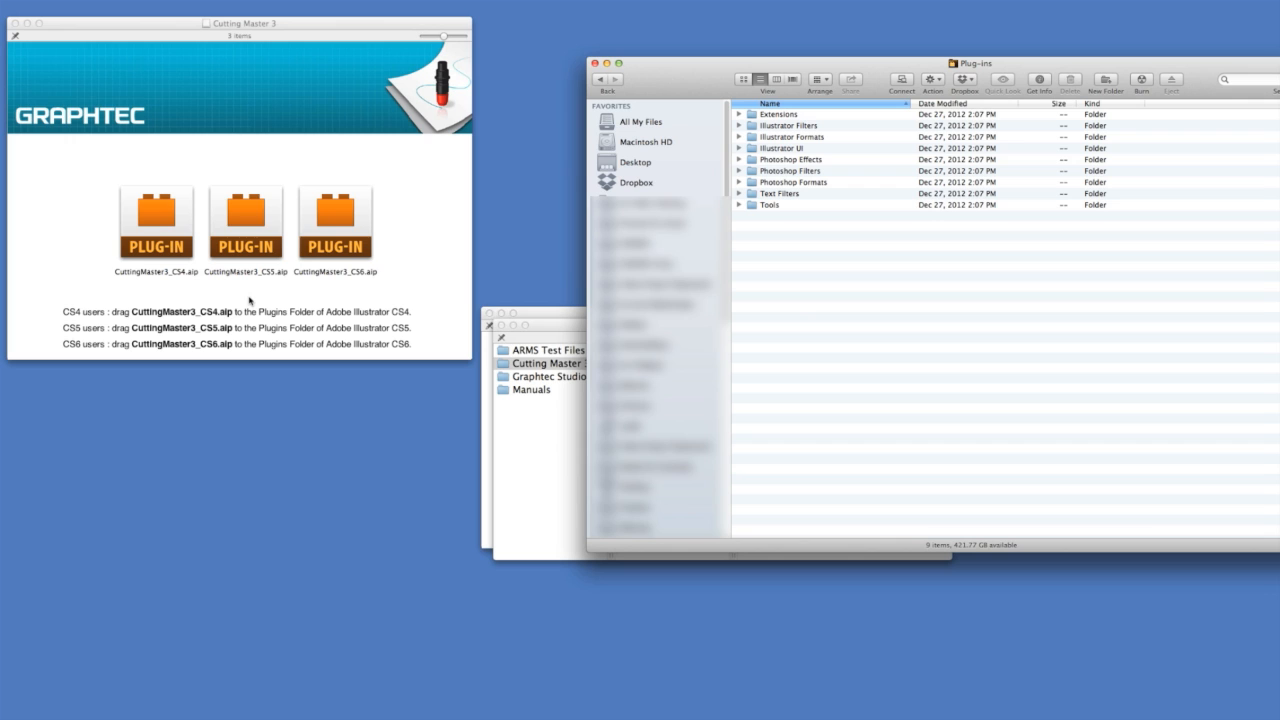
pyautogui.click(336, 229)
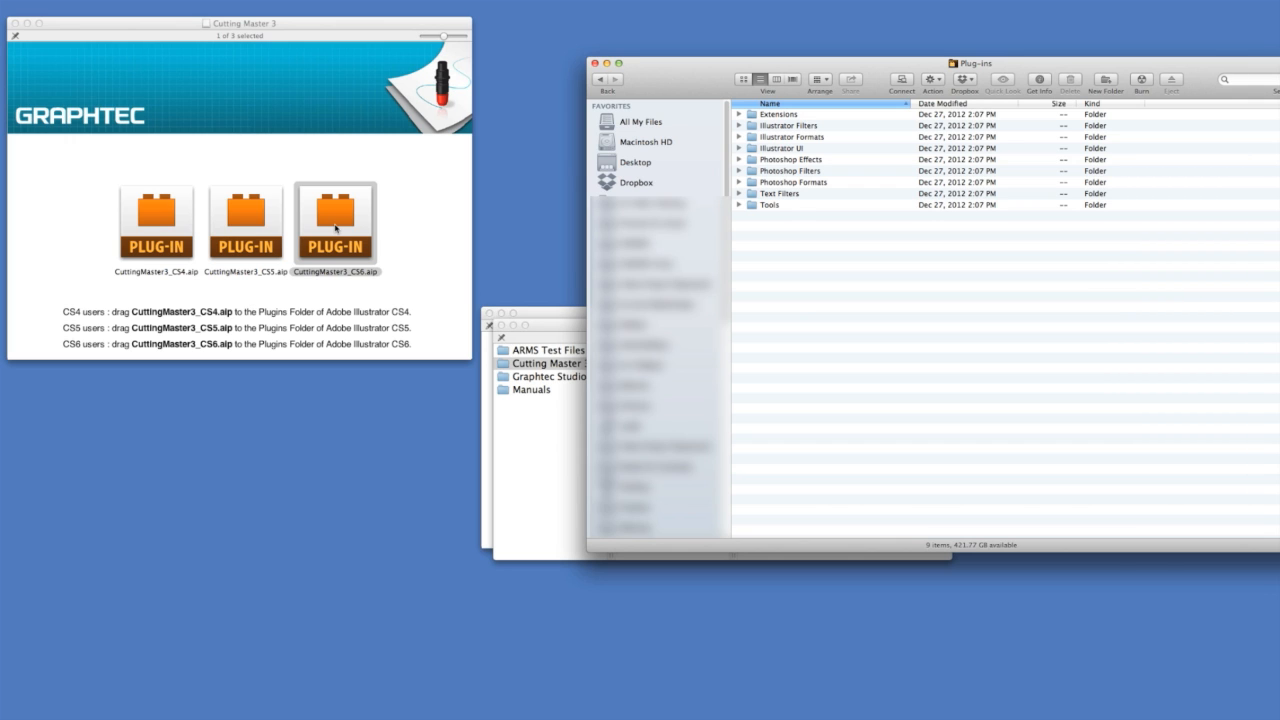
pyautogui.moveTo(336, 229); pyautogui.dragTo(846, 284)
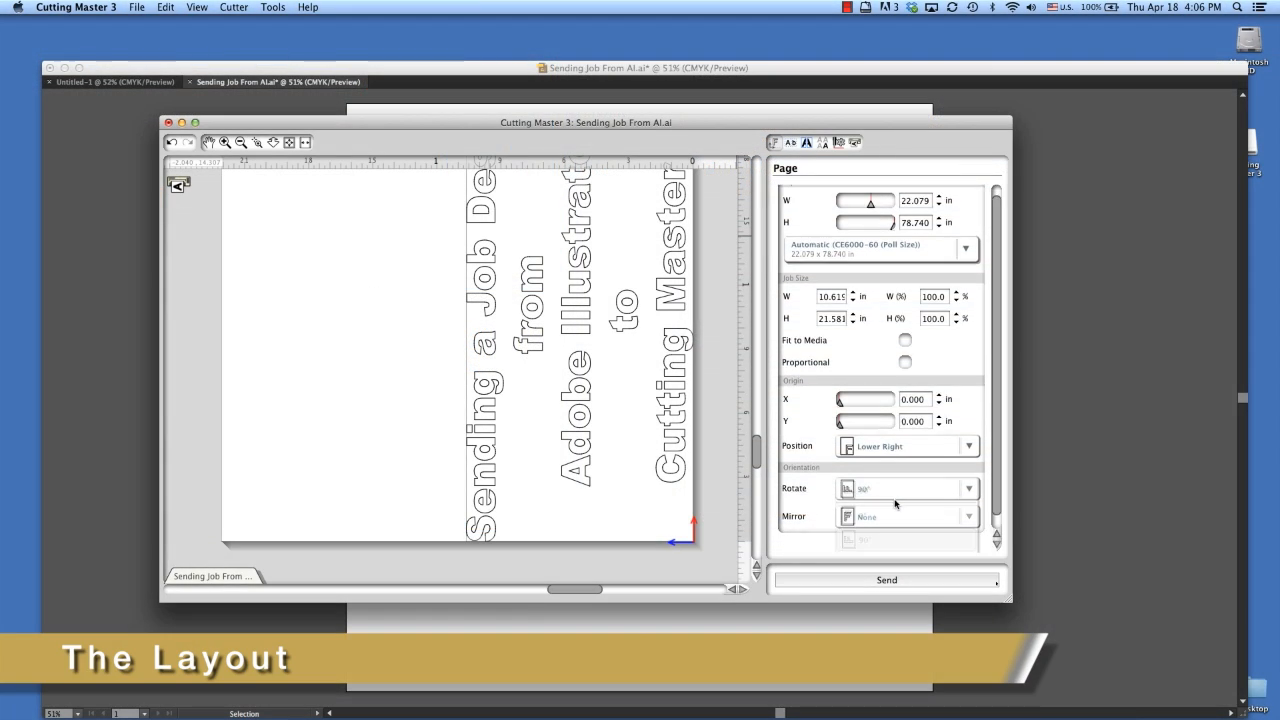
# Step: Set the rotation of the Sending Job From AI job to 0° in Cutting Master 3
pyautogui.click(894, 503)
pyautogui.click(895, 470)
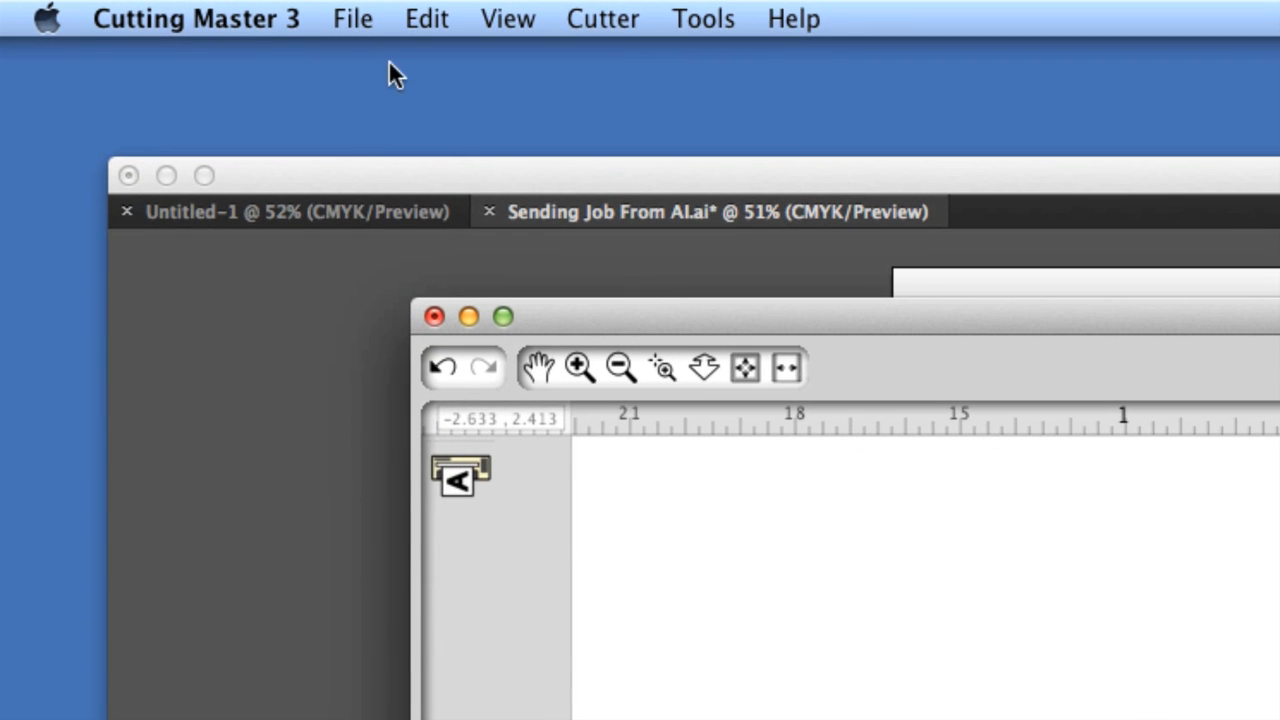
pyautogui.click(358, 22)
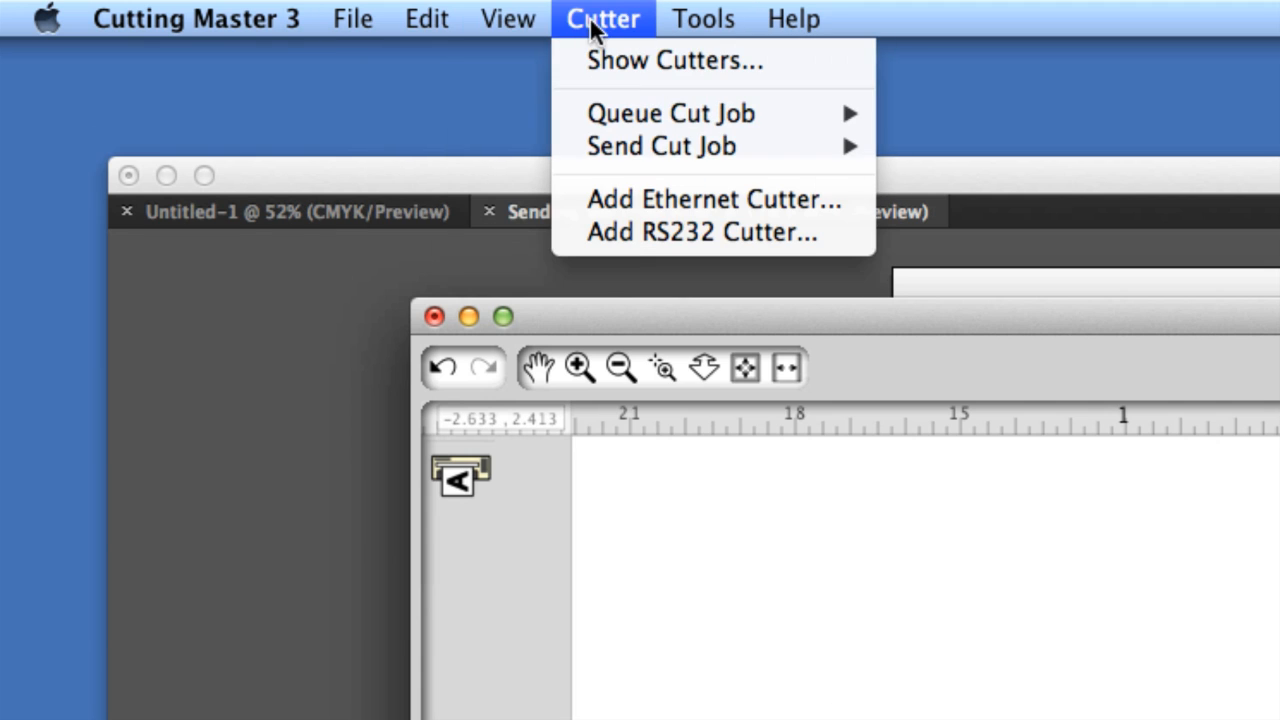
pyautogui.moveTo(708, 30)
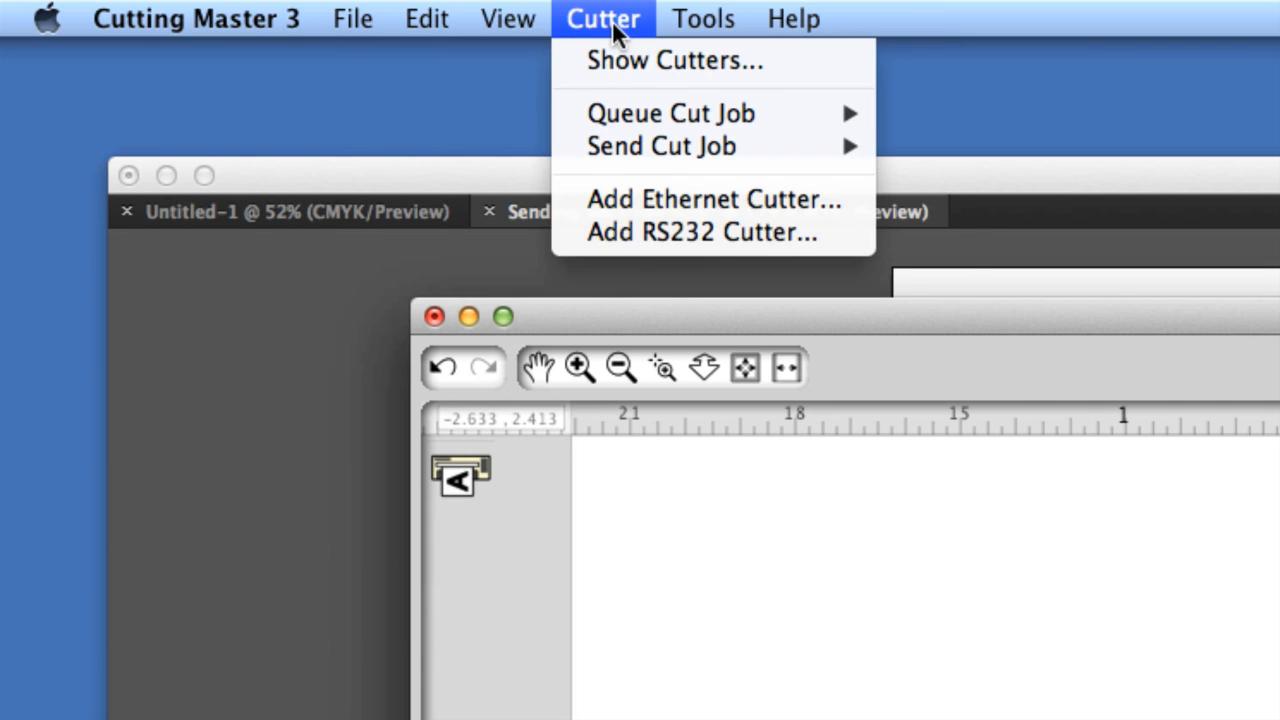
pyautogui.moveTo(416, 28)
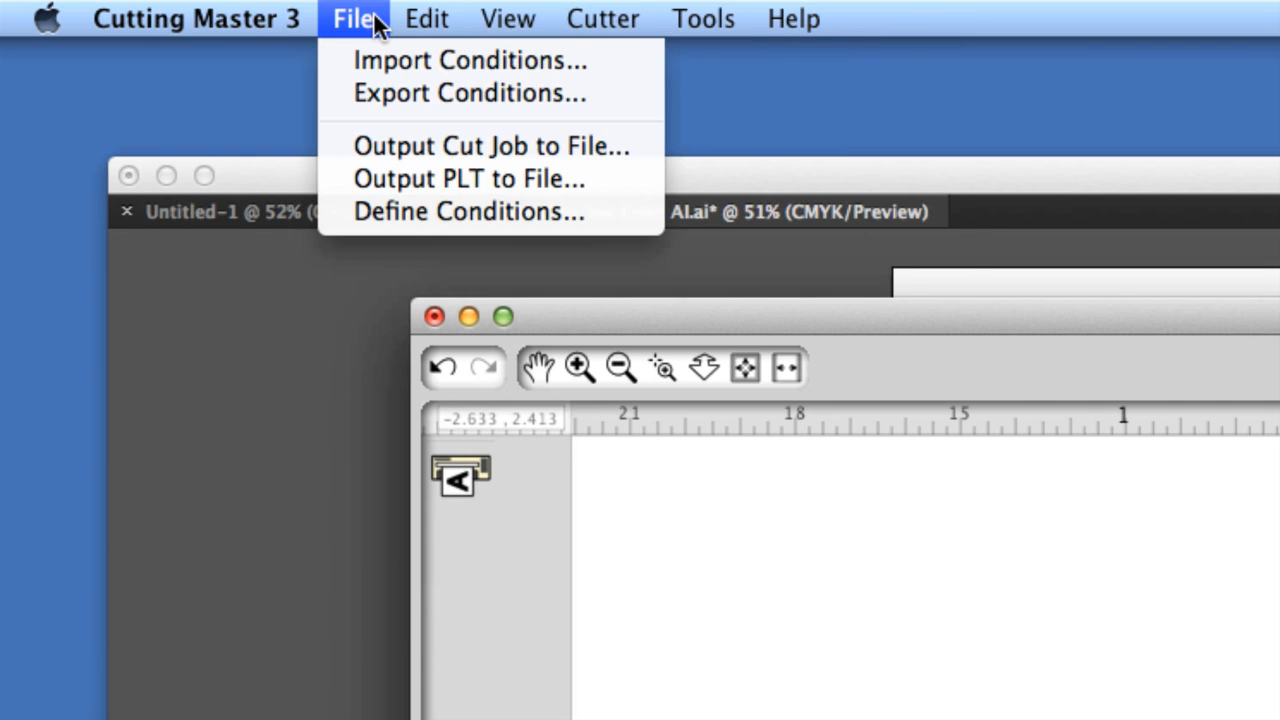
pyautogui.moveTo(534, 32)
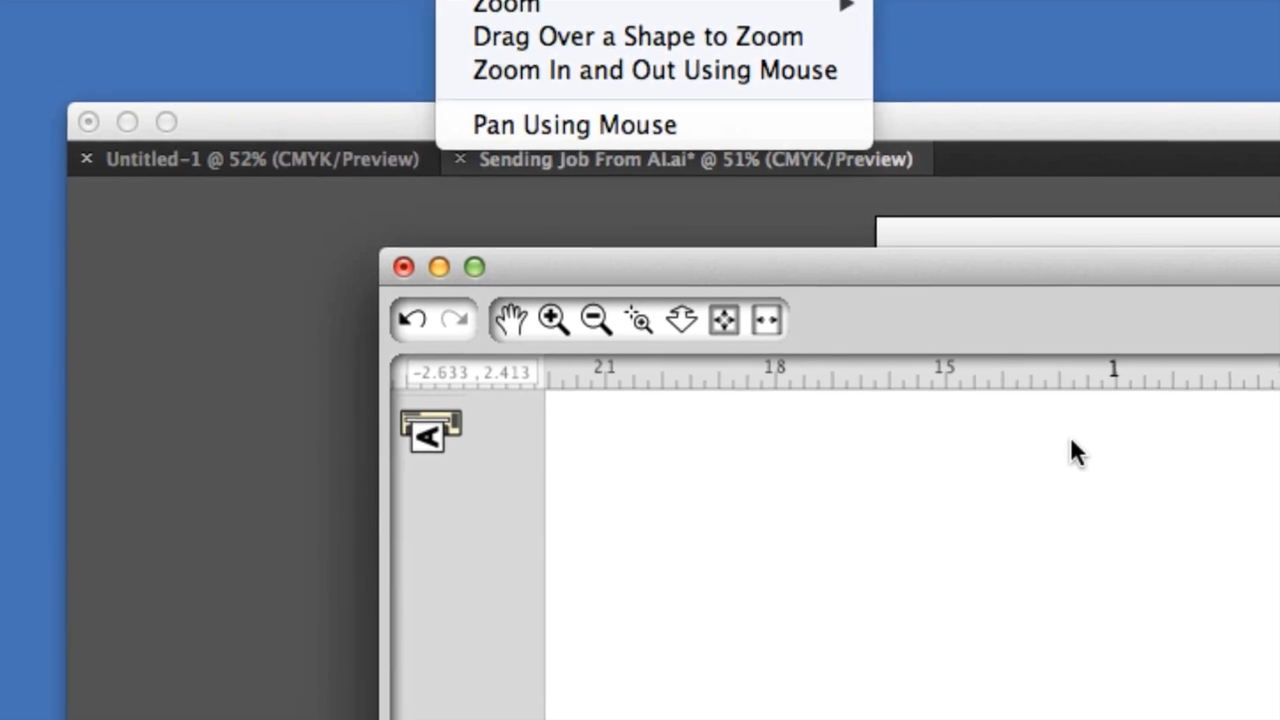
pyautogui.click(1083, 483)
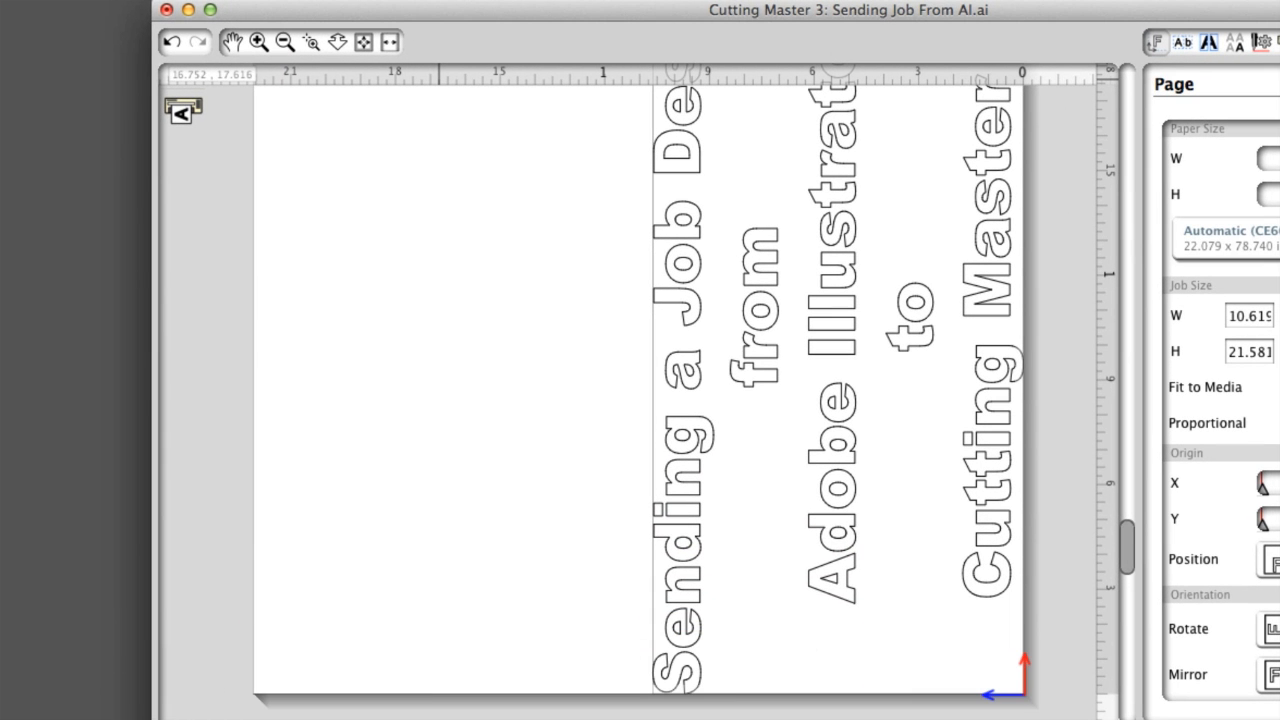
# Step: Pan the job layout with the hand tool, and zoom in and back out on the lettering
pyautogui.click(233, 44)
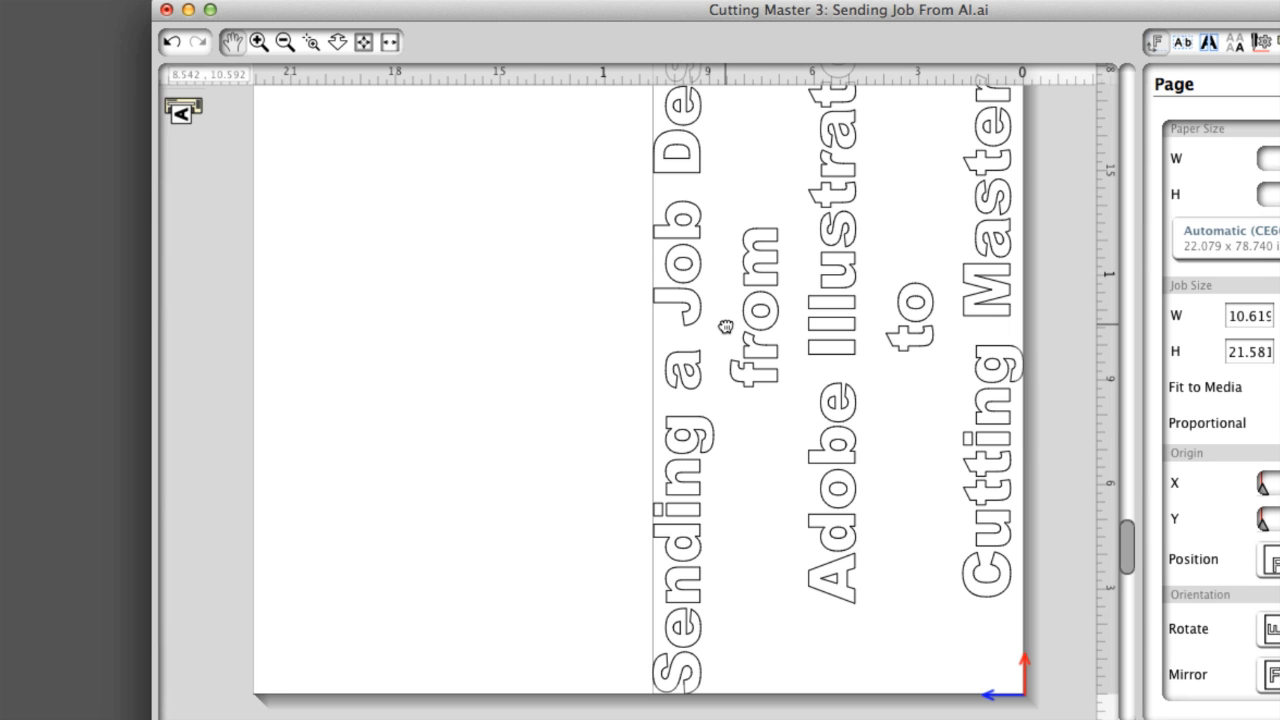
pyautogui.moveTo(725, 327); pyautogui.dragTo(741, 369)
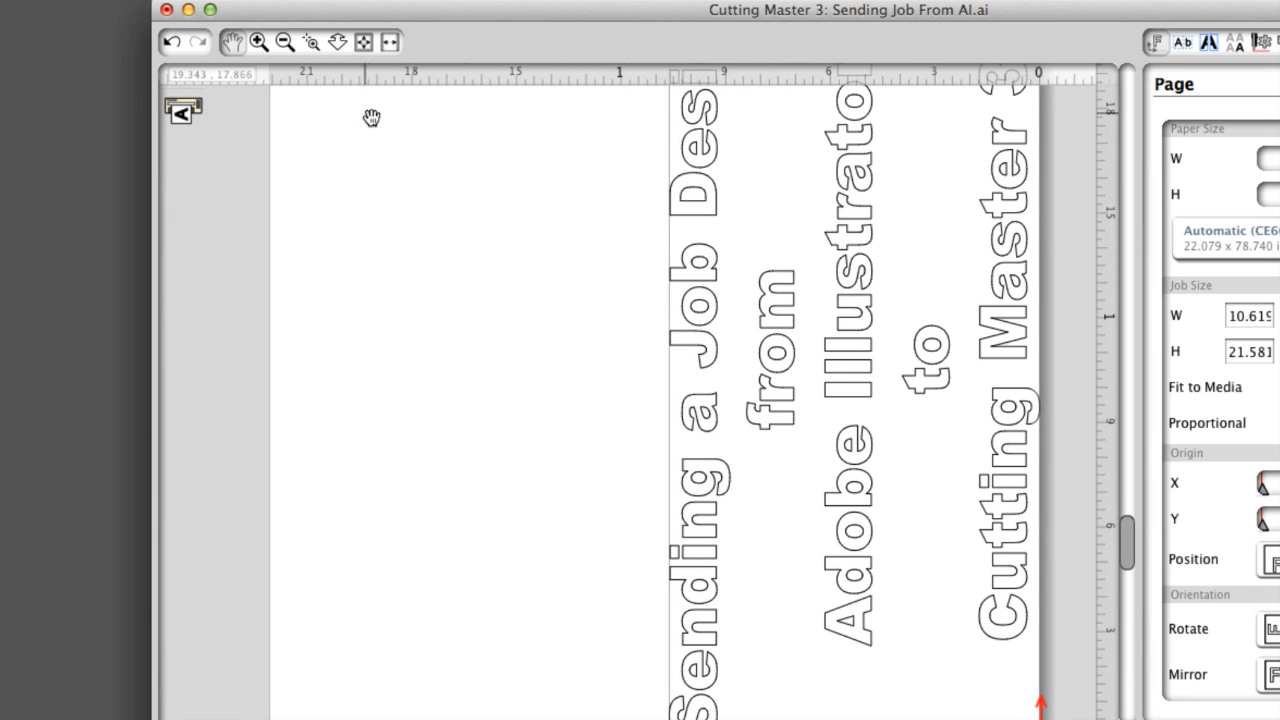
pyautogui.click(258, 41)
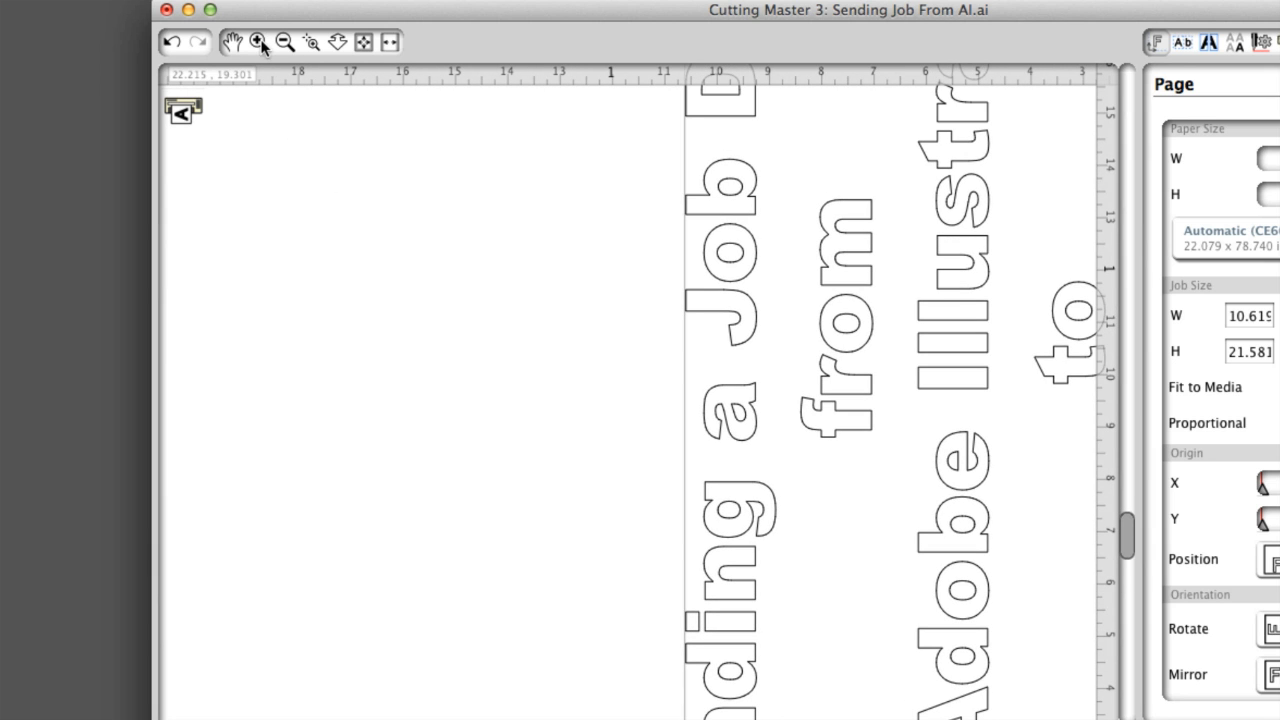
pyautogui.click(289, 40)
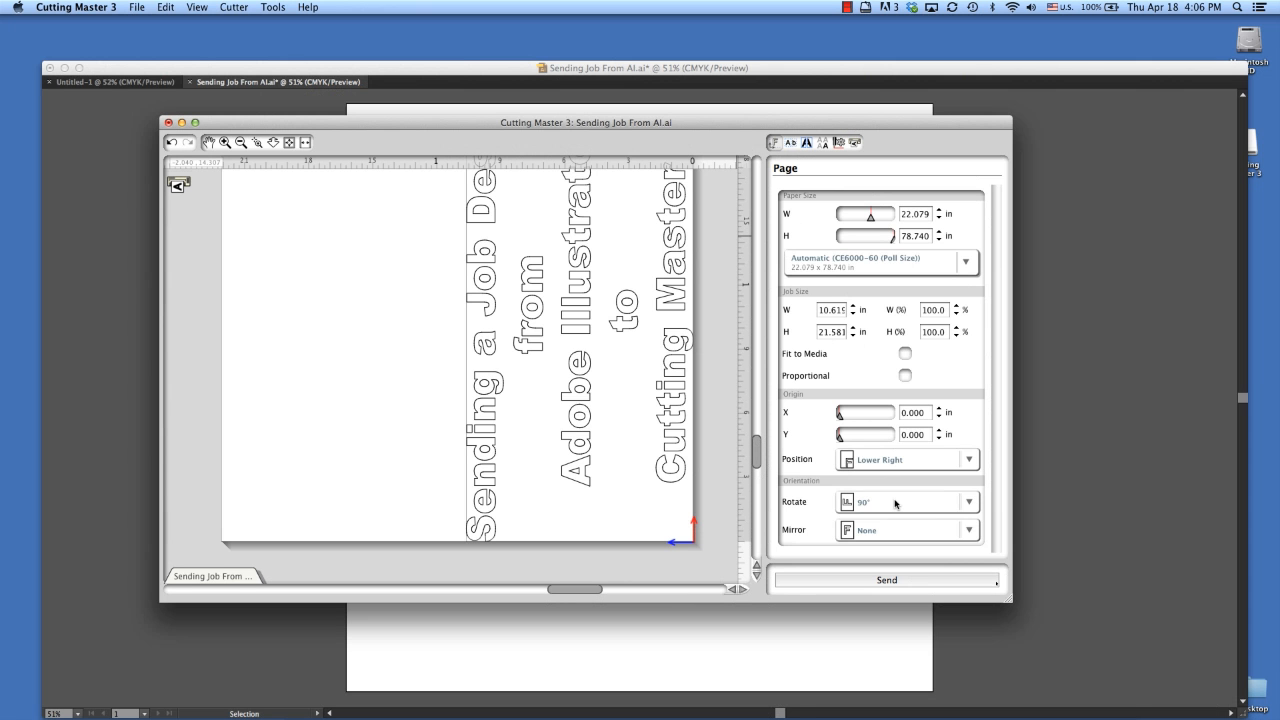
# Step: Change the job's orientation on the page to a rotation of 0°
pyautogui.click(891, 503)
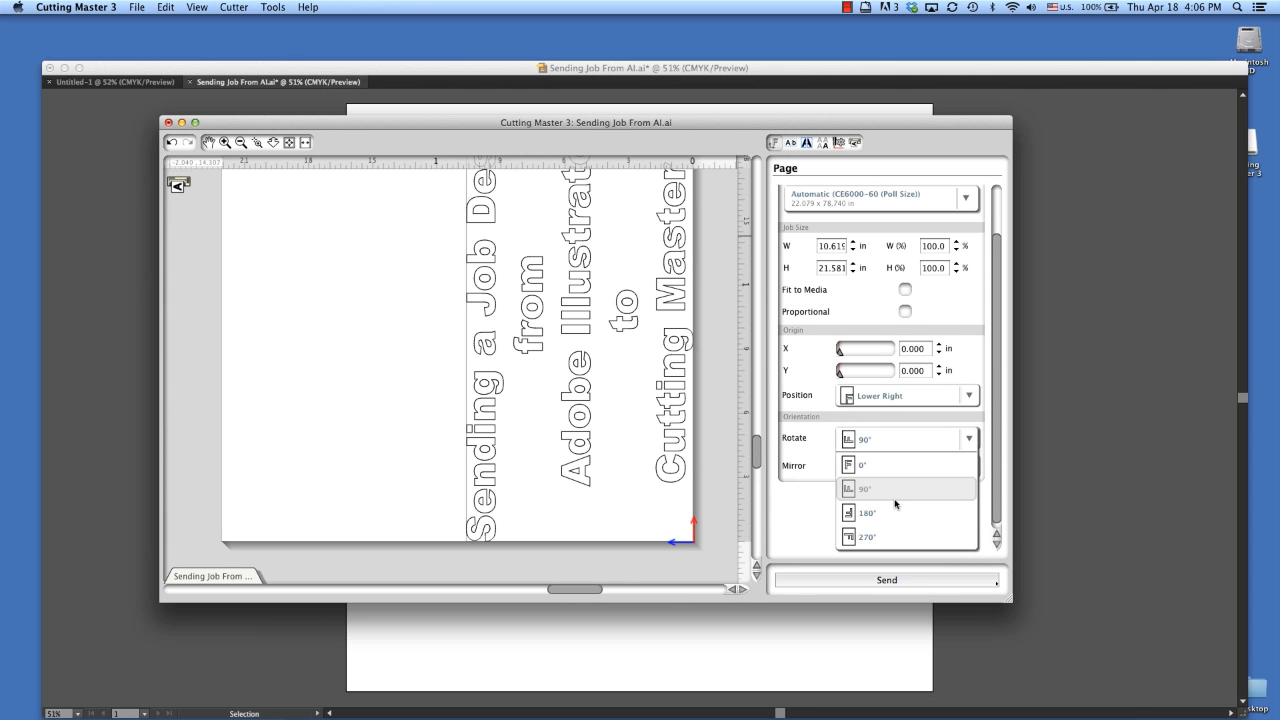
pyautogui.click(895, 466)
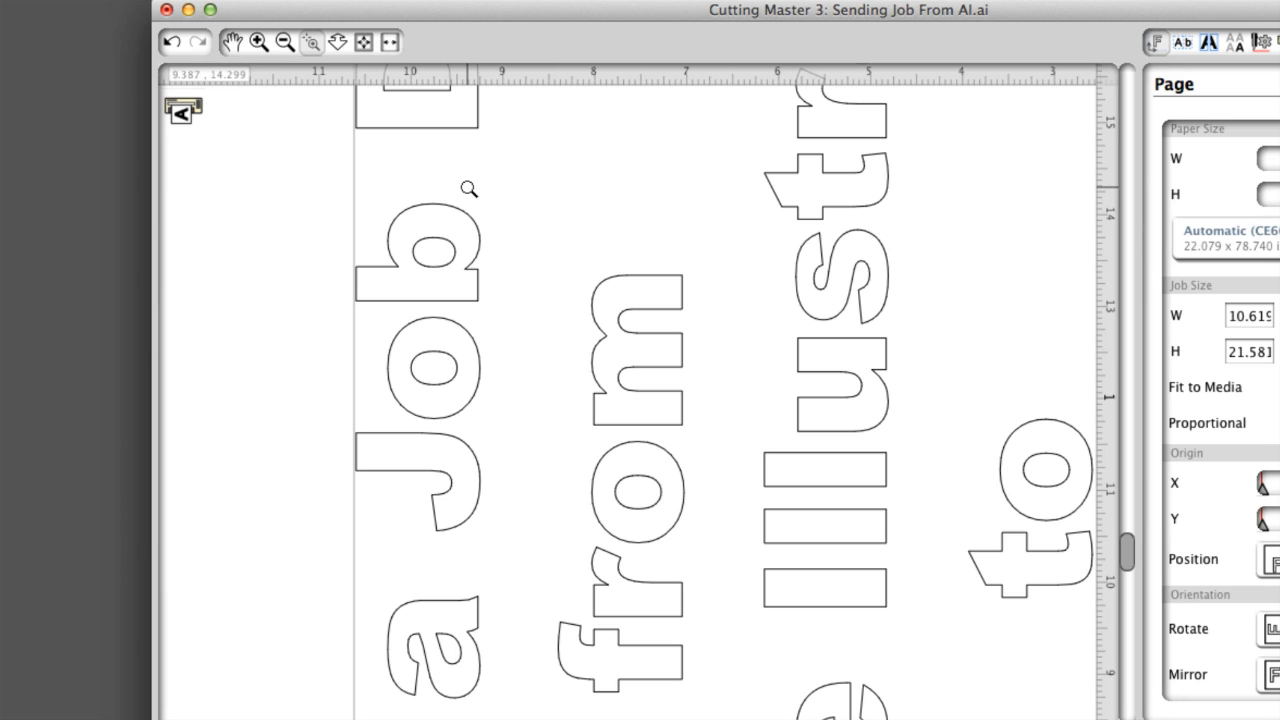
# Step: Magnify the lettering with the dynamic zoom tool, and fit the view to the whole page and to the media width
pyautogui.click(337, 41)
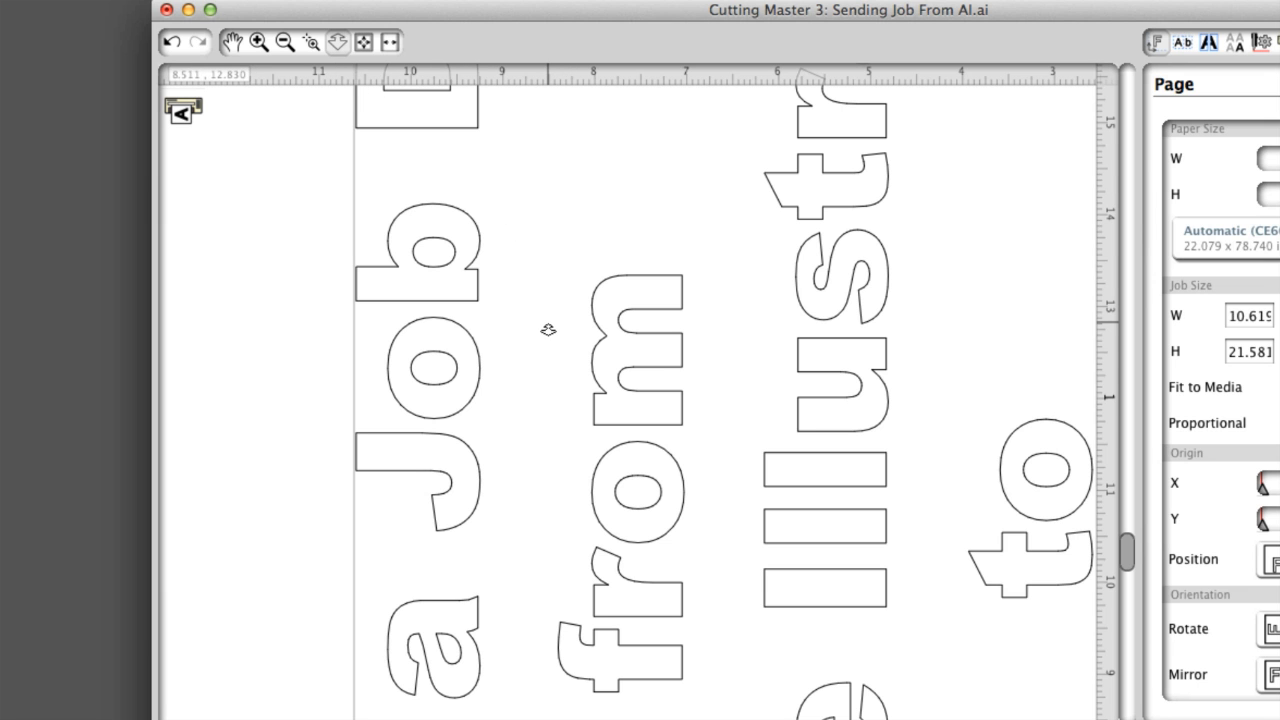
pyautogui.moveTo(566, 344); pyautogui.dragTo(658, 334)
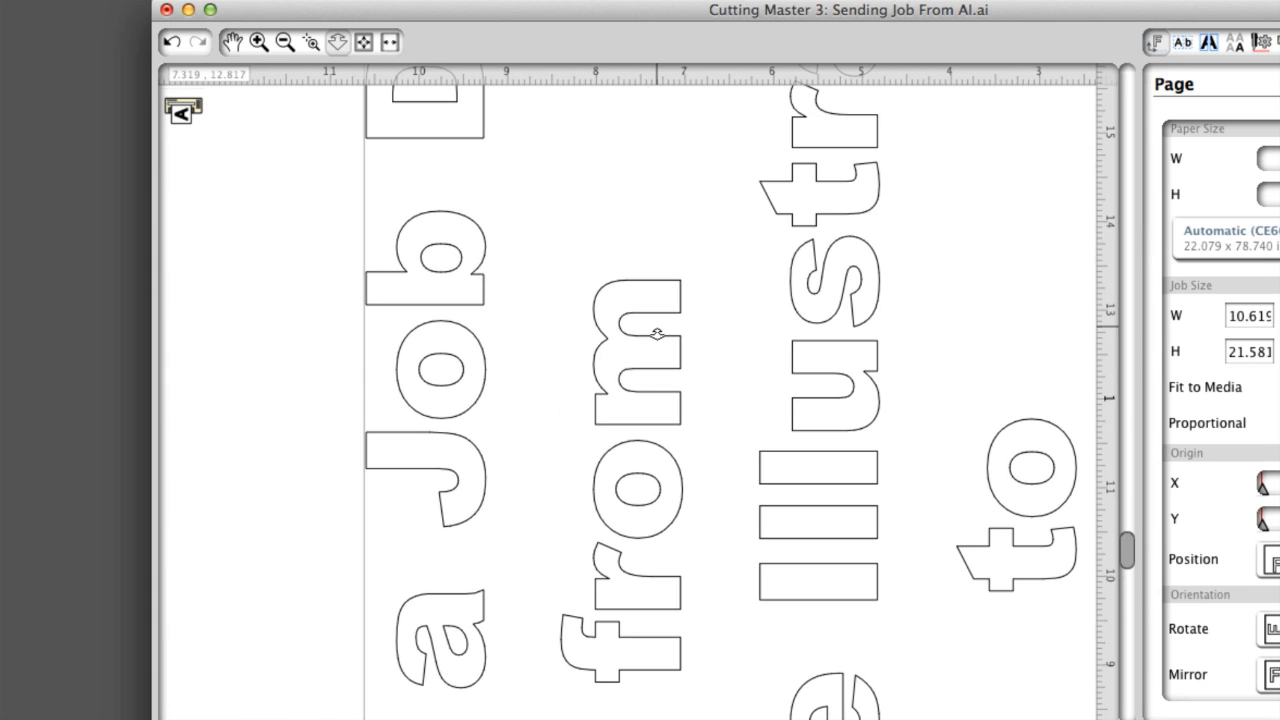
pyautogui.moveTo(598, 244); pyautogui.dragTo(587, 418)
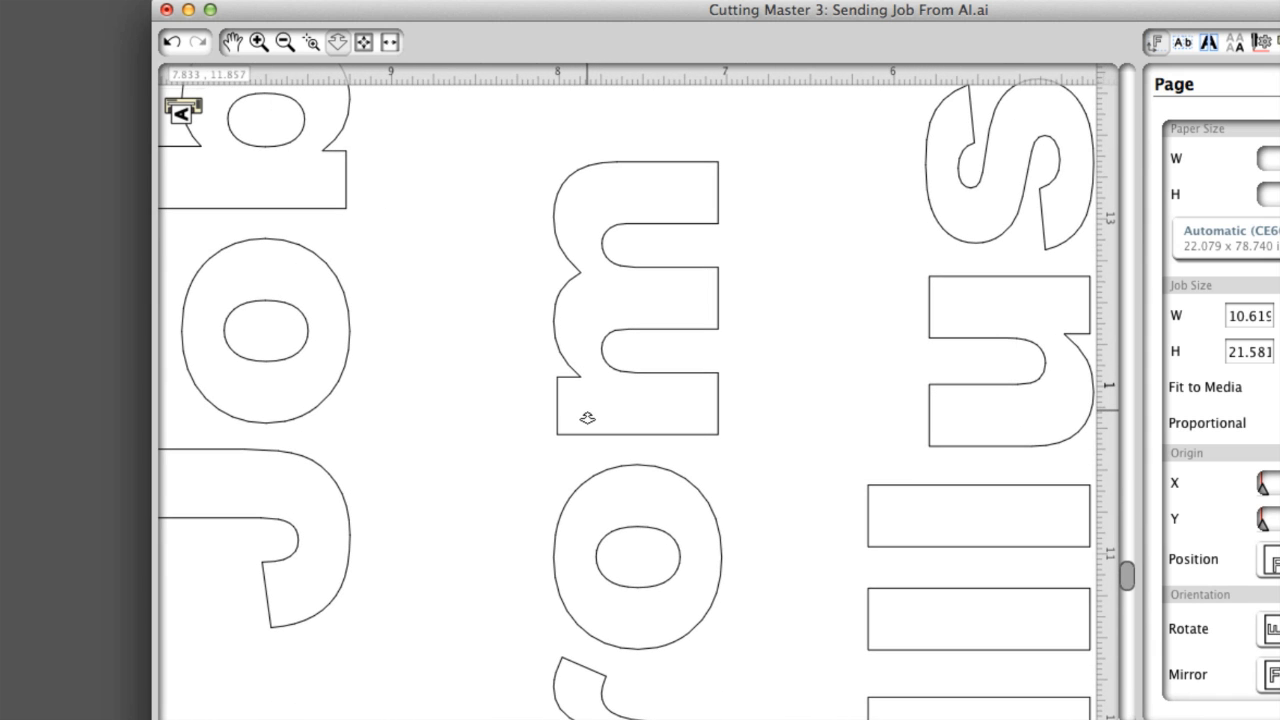
pyautogui.click(366, 41)
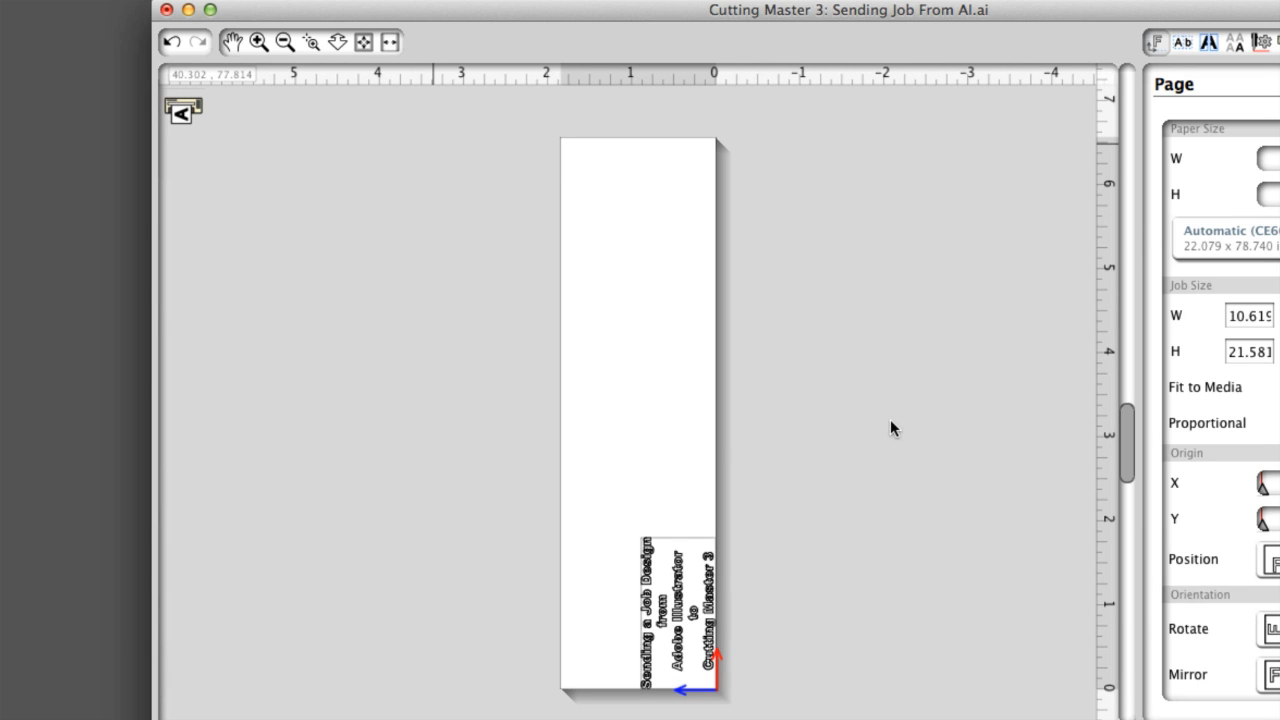
pyautogui.click(390, 42)
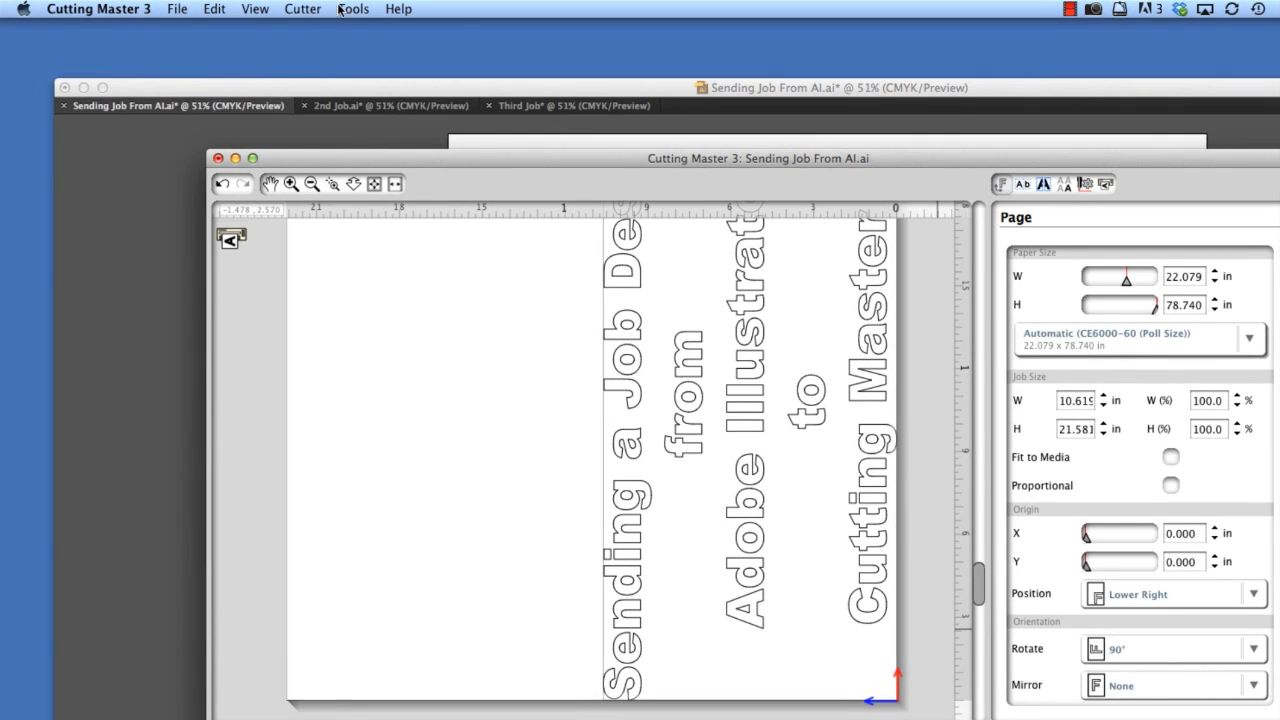
# Step: Open the Page settings of the Sending Job From AI job
pyautogui.click(344, 8)
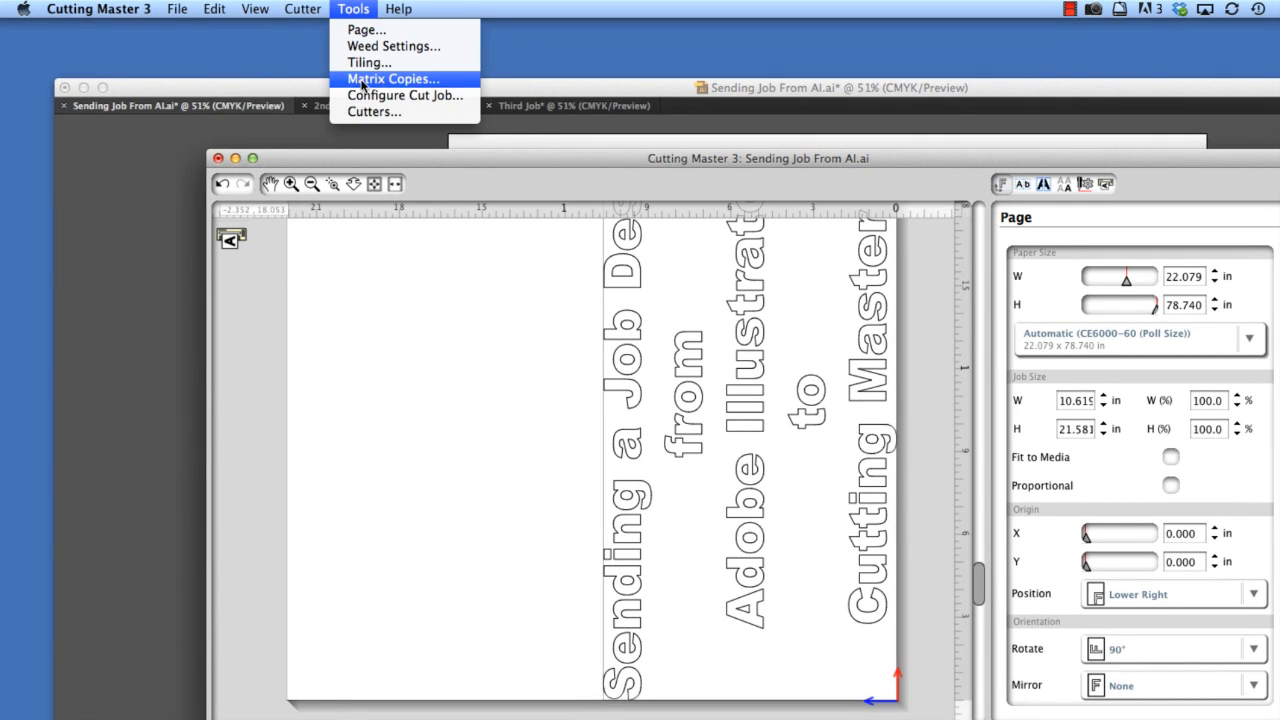
pyautogui.click(360, 30)
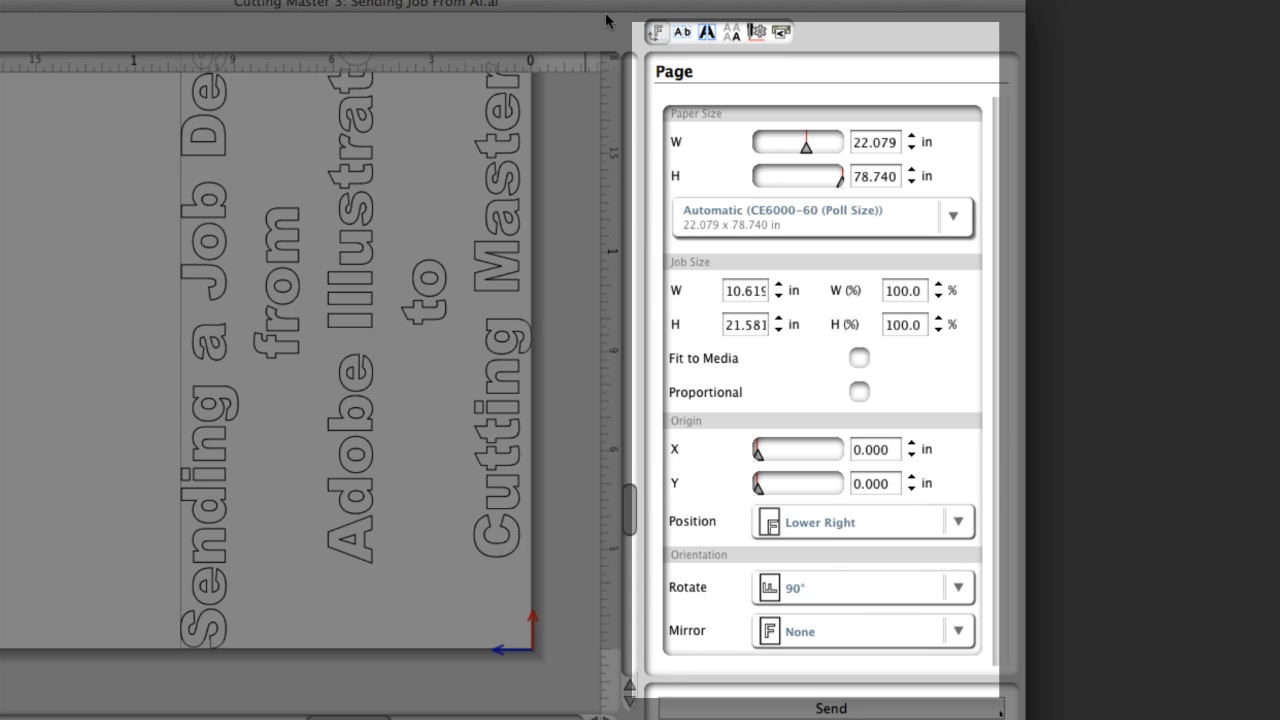
# Step: Look through the job's Weed Settings, Tiling, Matrix Copies, Configure Cut Job and Cutters settings
pyautogui.click(689, 35)
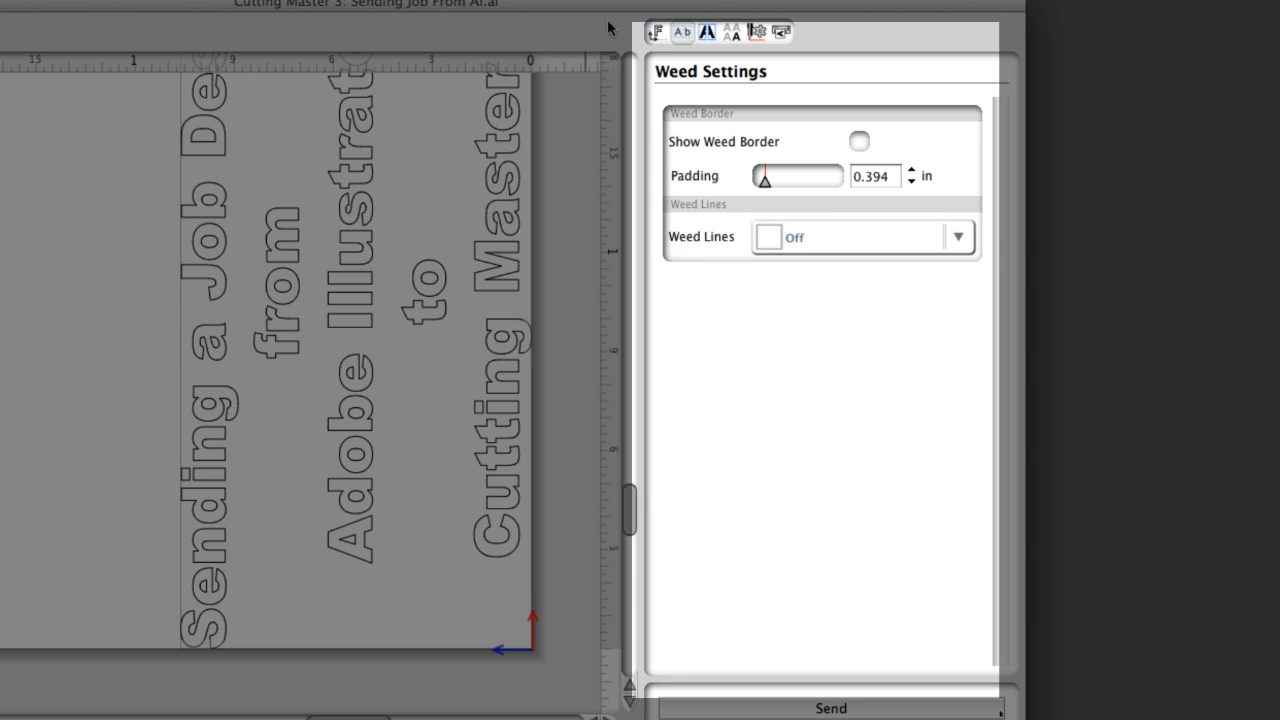
pyautogui.click(707, 33)
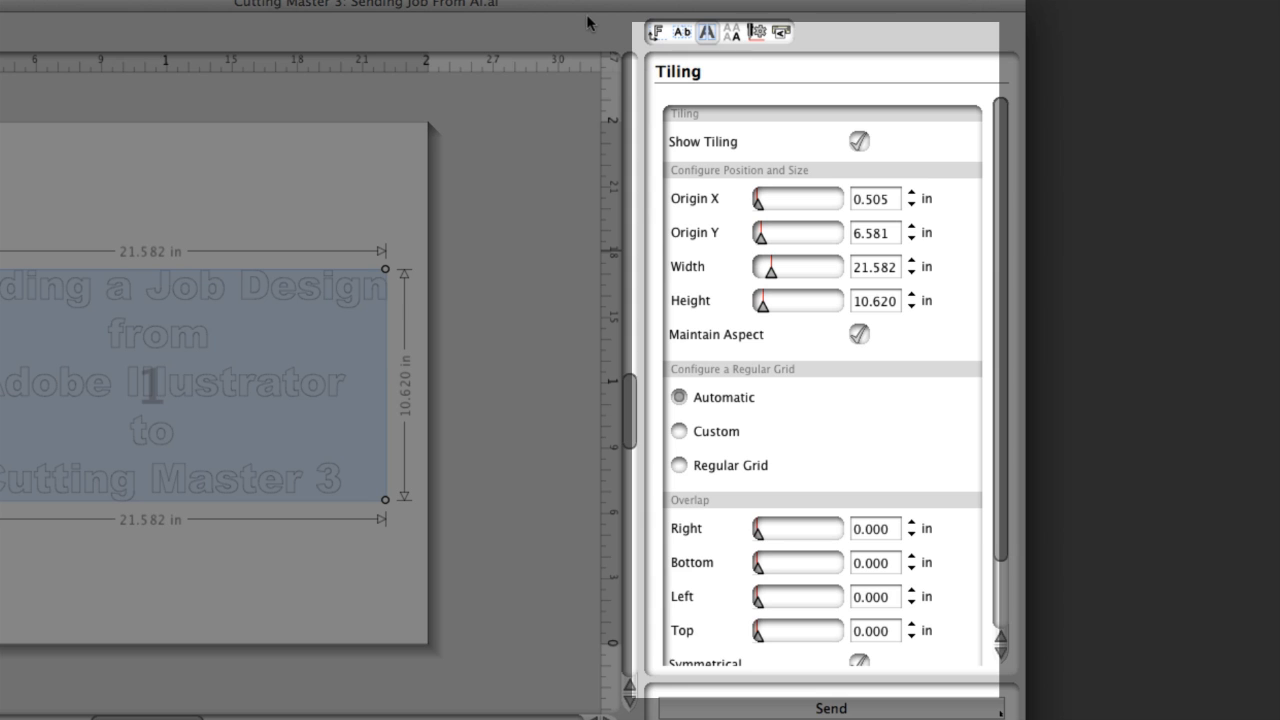
pyautogui.click(731, 33)
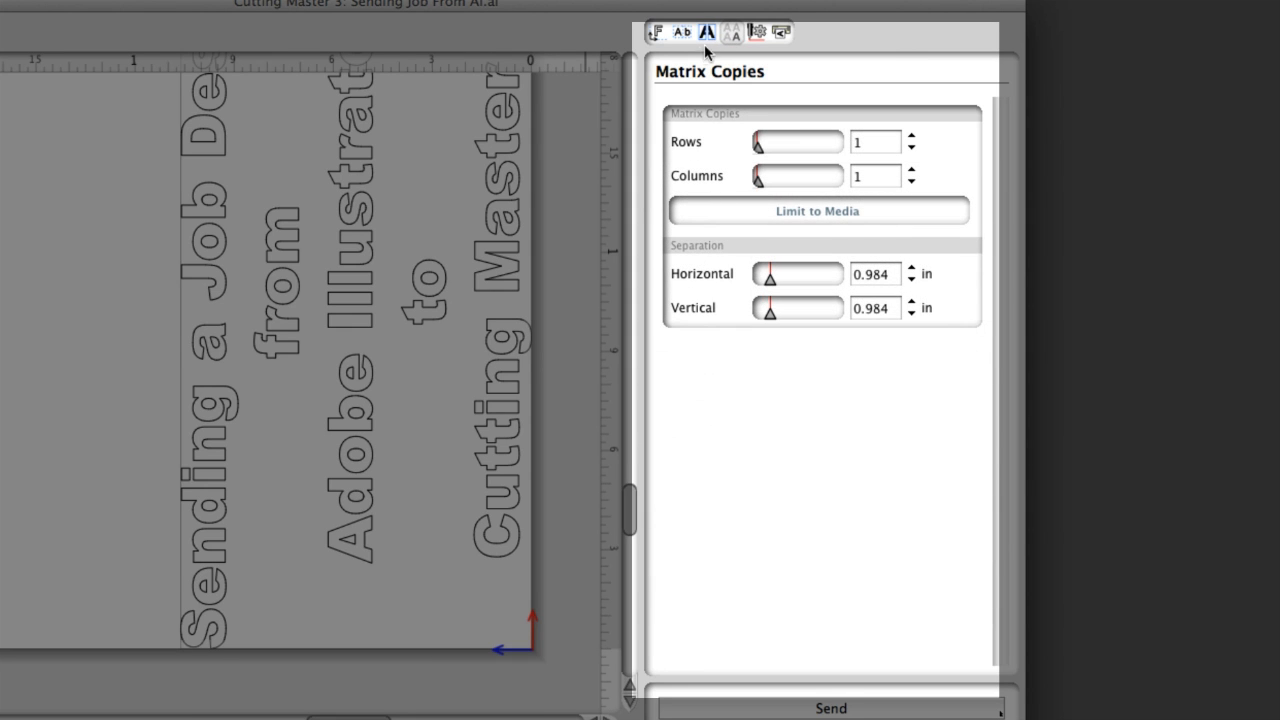
pyautogui.click(757, 33)
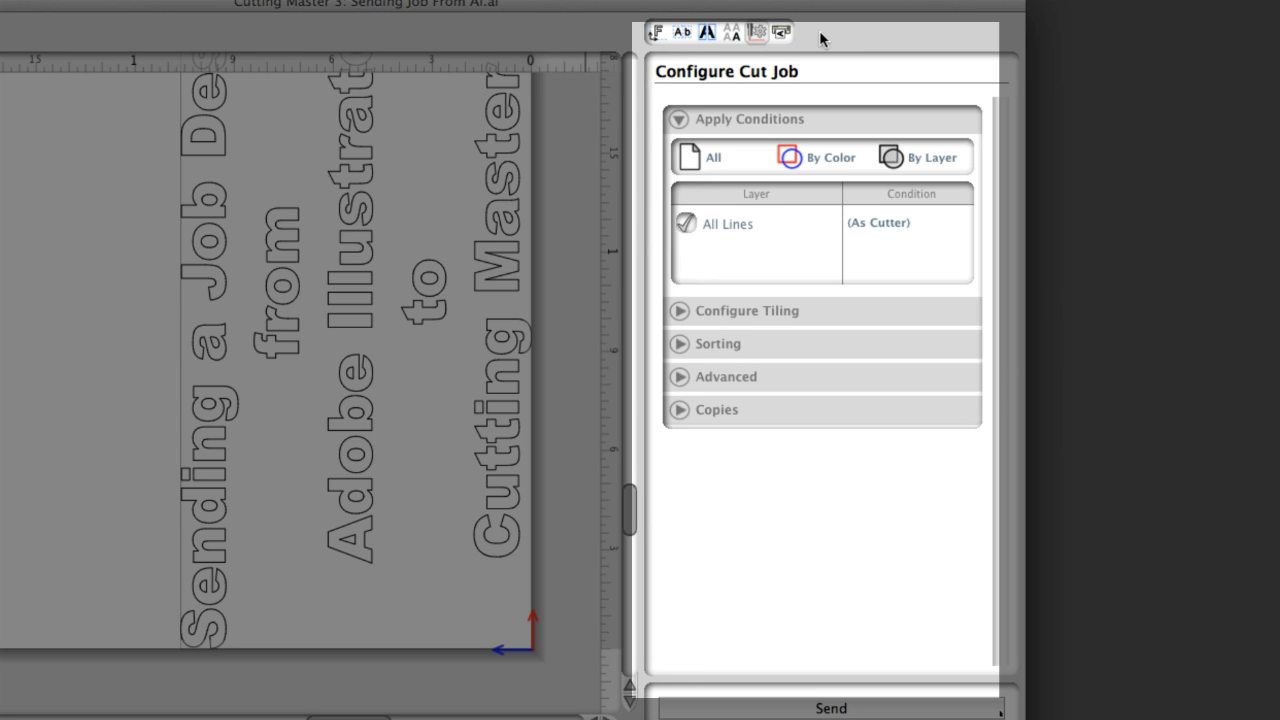
pyautogui.click(783, 33)
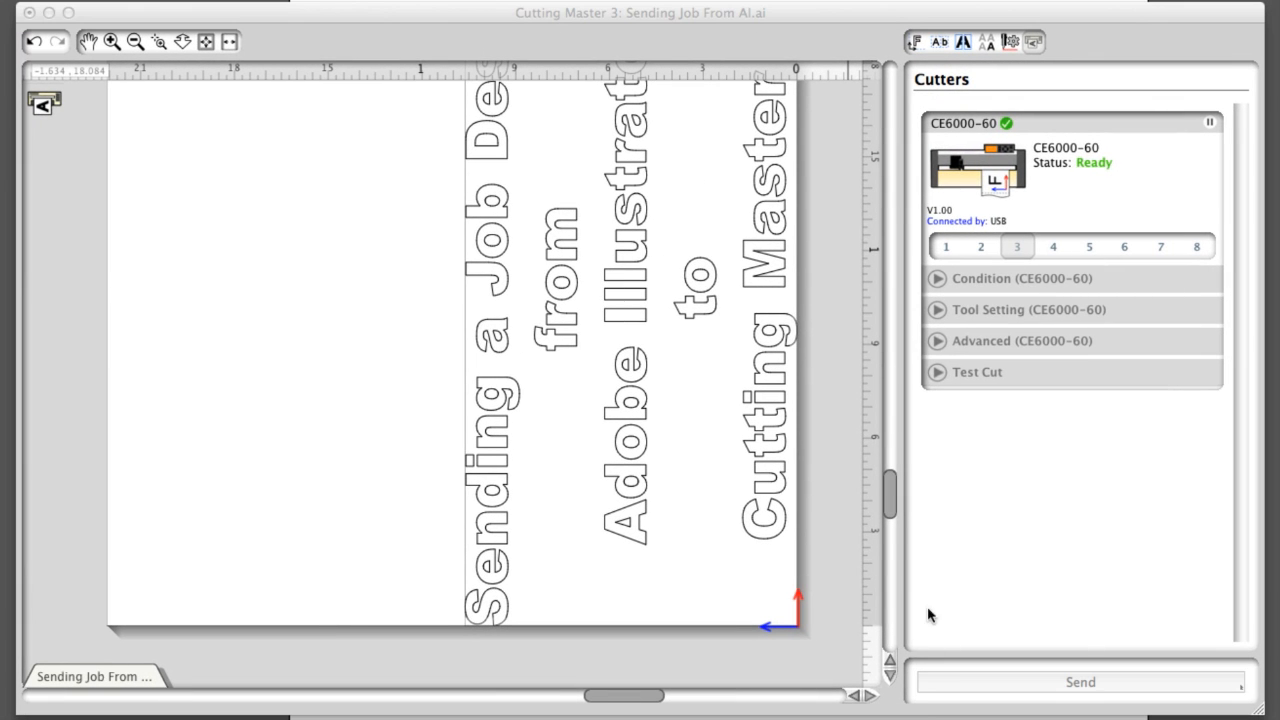
pyautogui.click(840, 521)
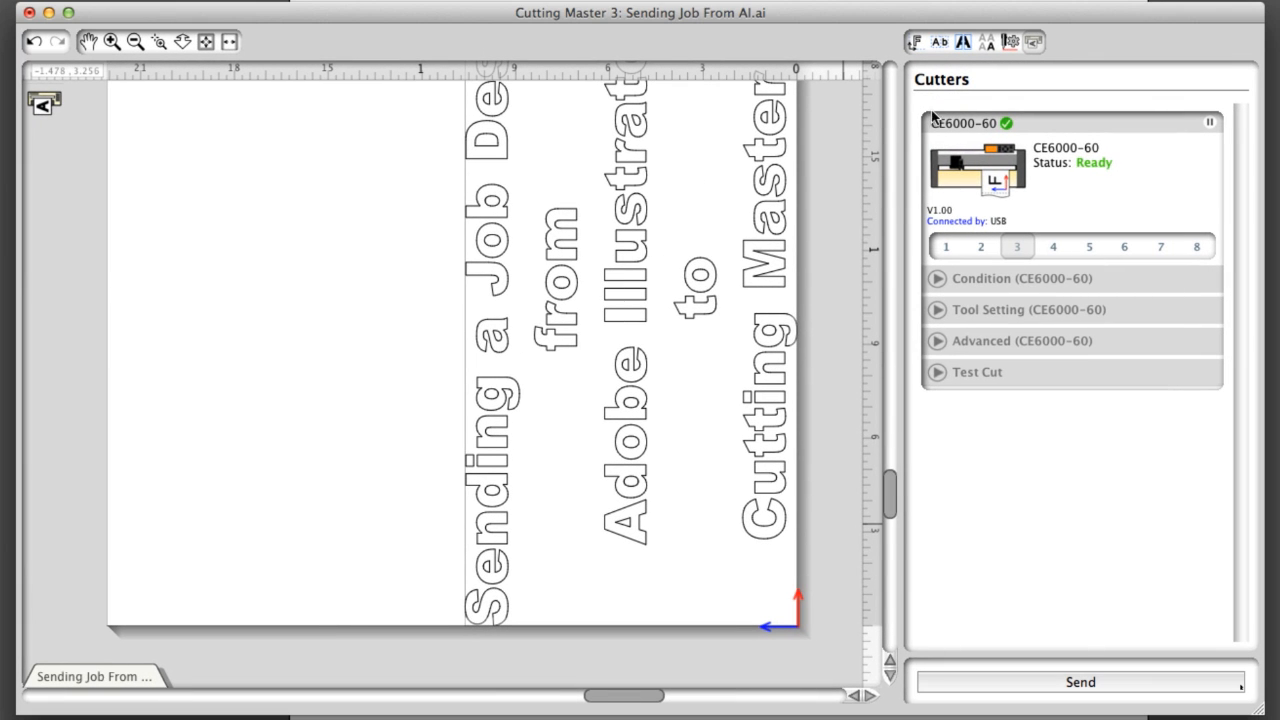
# Step: Reopen the Page settings and set a custom paper size of about 37.149 in wide by 33.393 in high
pyautogui.click(916, 42)
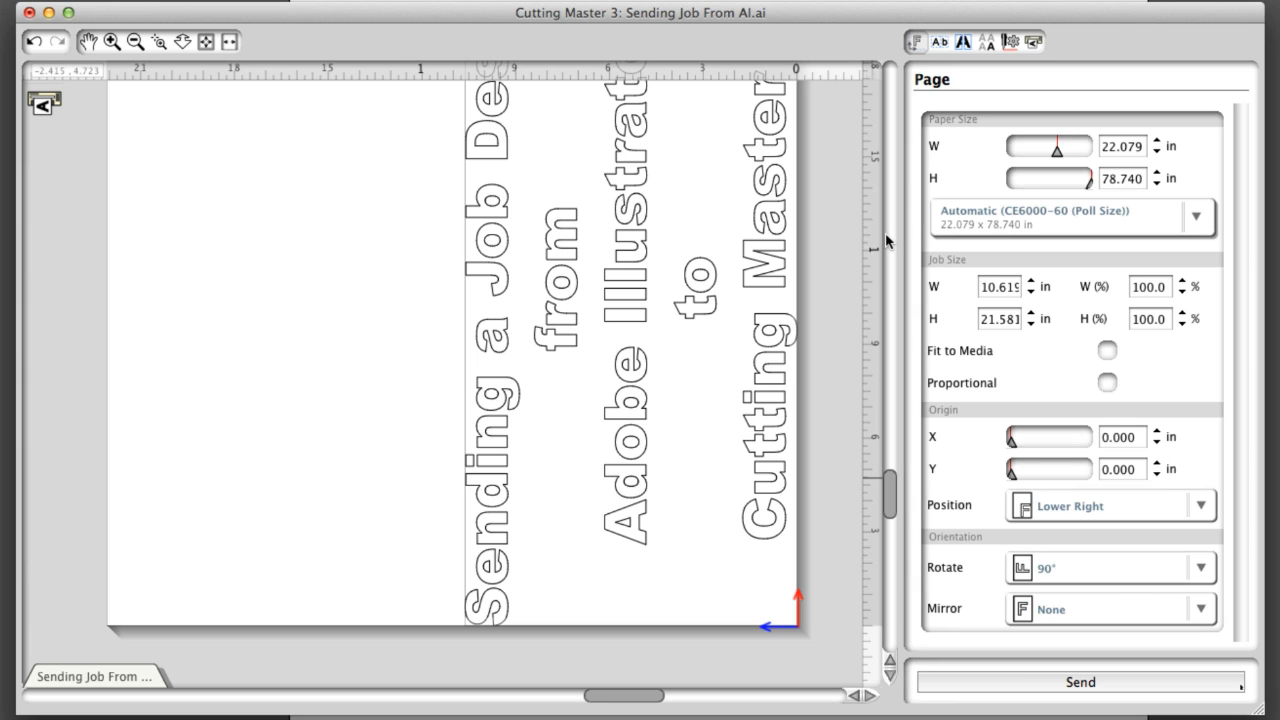
pyautogui.click(1197, 217)
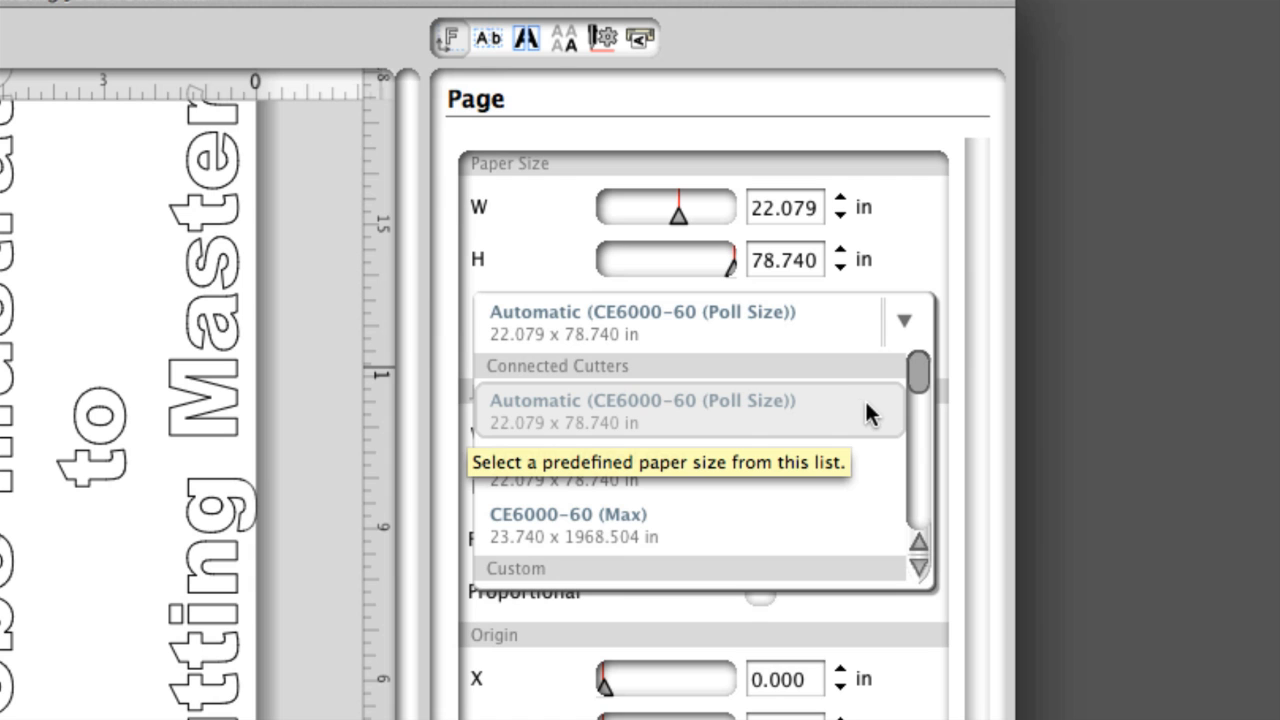
pyautogui.click(904, 240)
pyautogui.moveTo(683, 211); pyautogui.dragTo(677, 224)
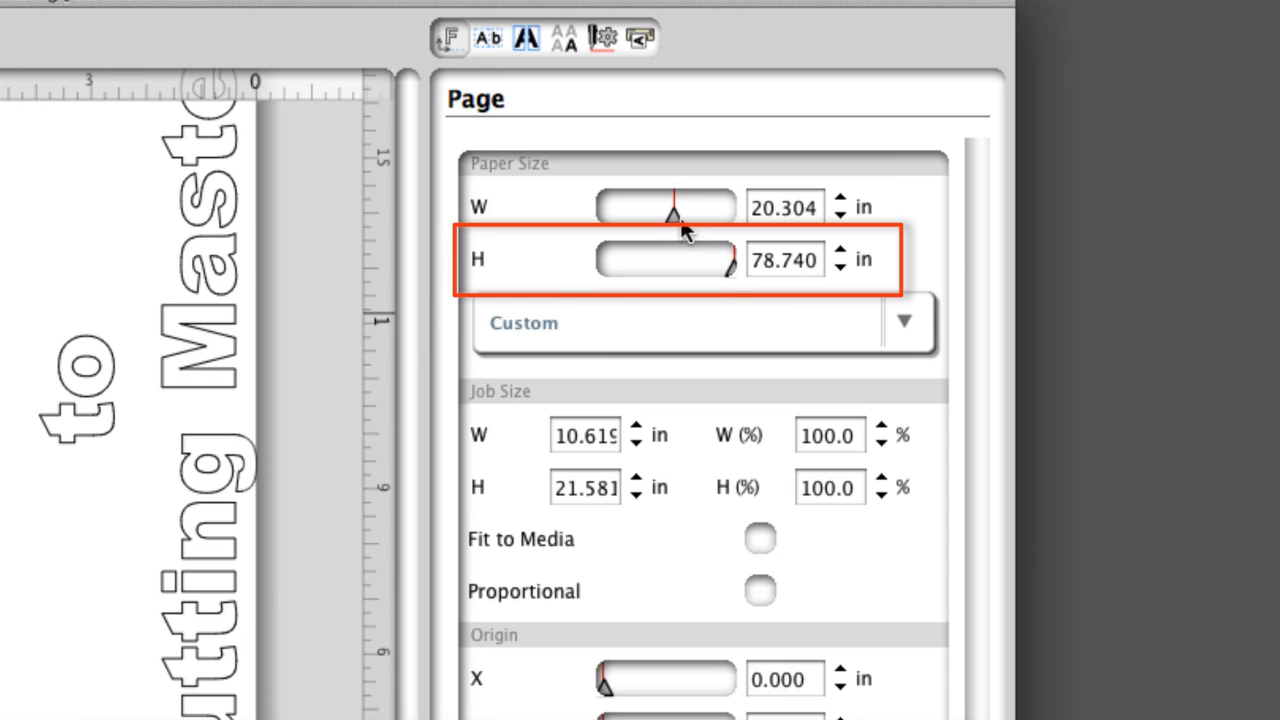
pyautogui.moveTo(728, 267); pyautogui.dragTo(724, 268)
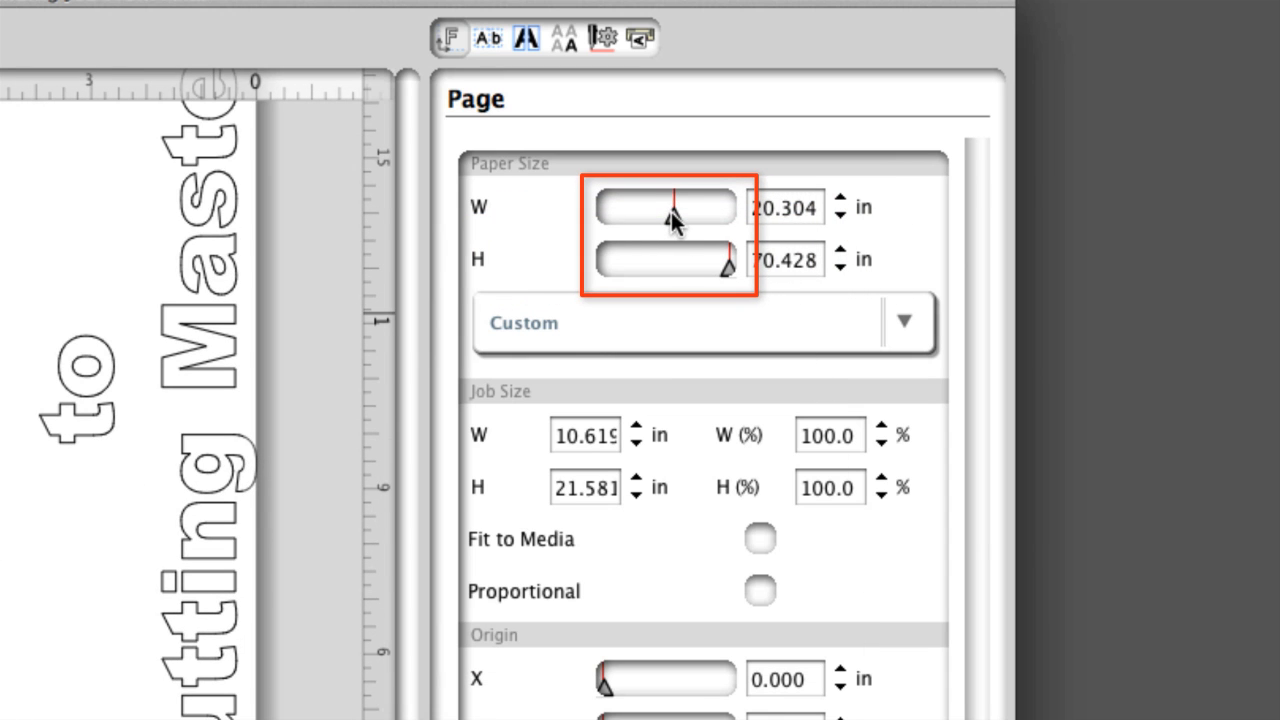
pyautogui.moveTo(671, 212); pyautogui.dragTo(700, 212)
pyautogui.moveTo(728, 267); pyautogui.dragTo(696, 267)
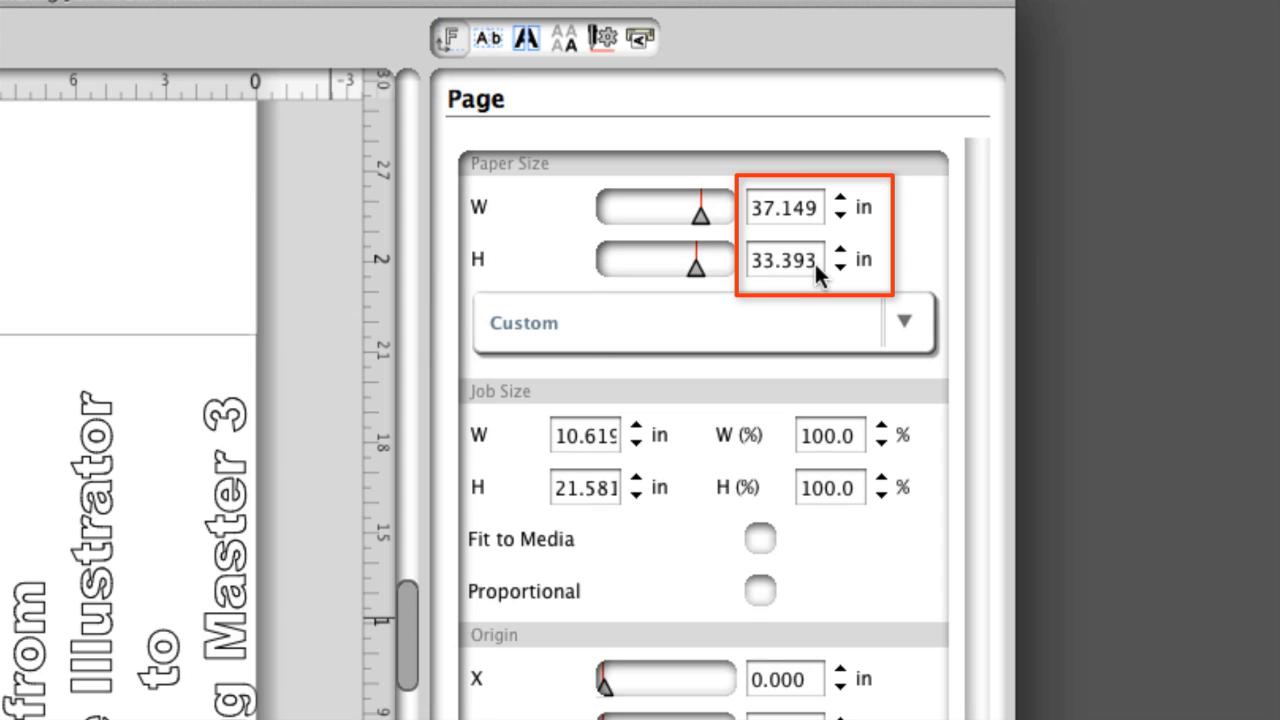
# Step: Nudge the paper size to 37.158 x 33.397 in, and reduce the width to about 32.227 in
pyautogui.click(840, 251)
pyautogui.click(840, 251)
pyautogui.click(840, 251)
pyautogui.click(840, 251)
pyautogui.click(840, 251)
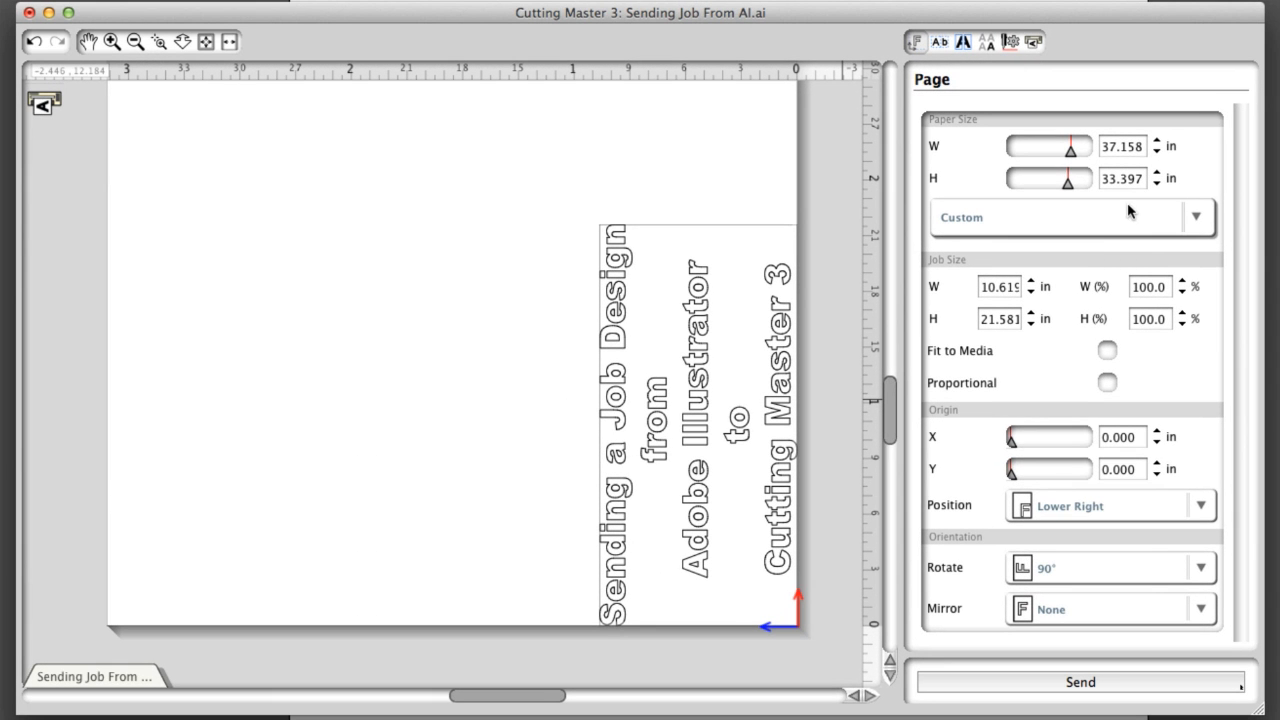
pyautogui.moveTo(1075, 158); pyautogui.dragTo(1067, 157)
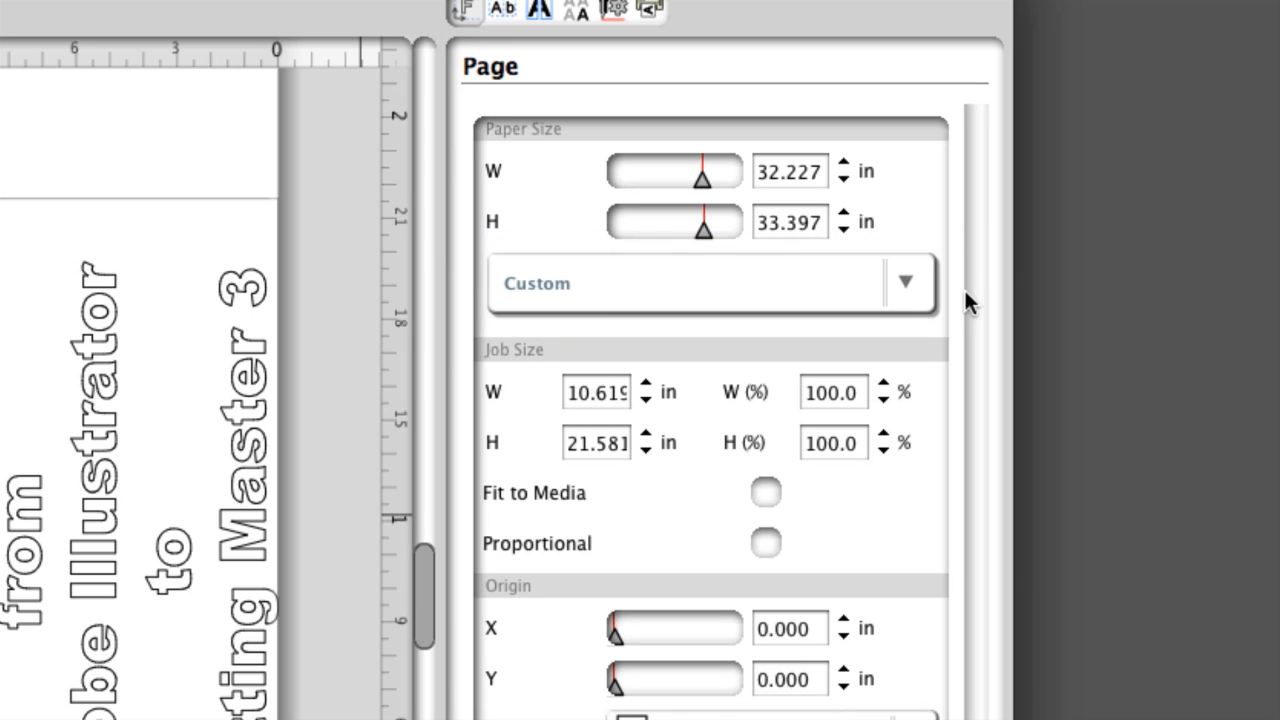
# Step: Choose the predefined paper size CE6000-60 (Poll Size), and shorten the paper height from that preset
pyautogui.click(910, 282)
pyautogui.moveTo(922, 330)
pyautogui.mouseDown()
pyautogui.moveTo(911, 377)
pyautogui.moveTo(929, 324)
pyautogui.mouseUp()
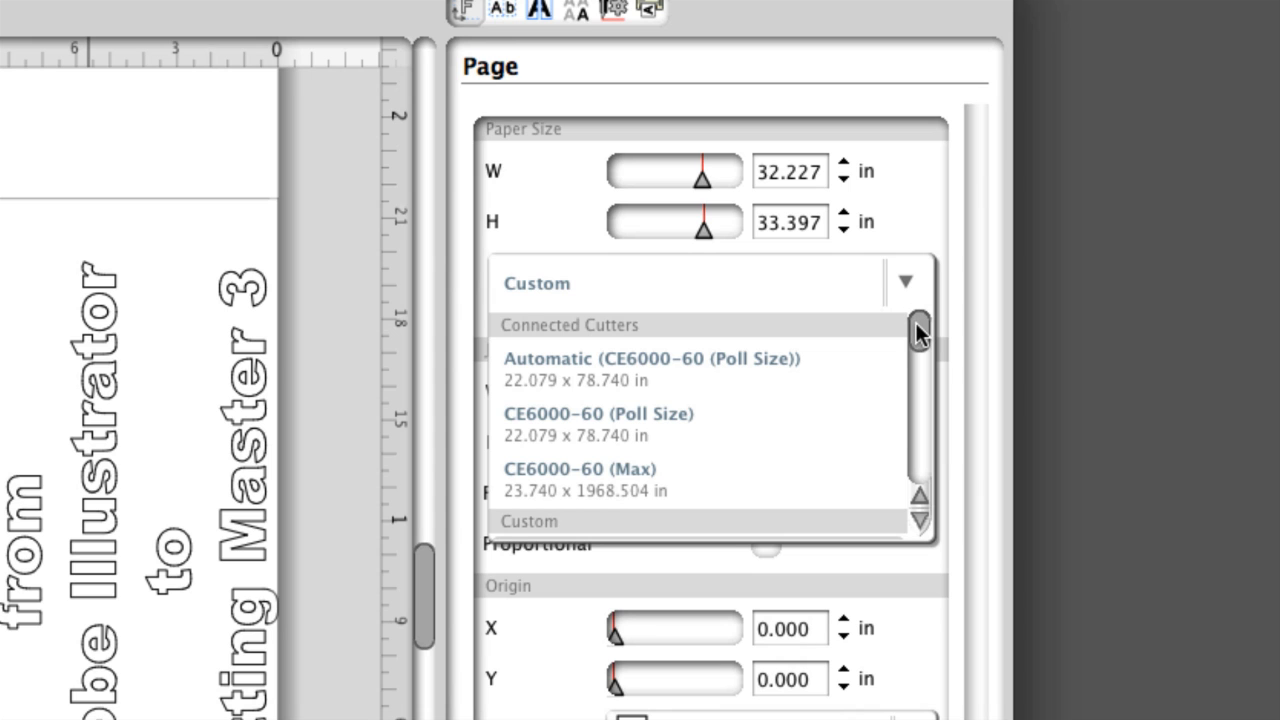
pyautogui.click(748, 418)
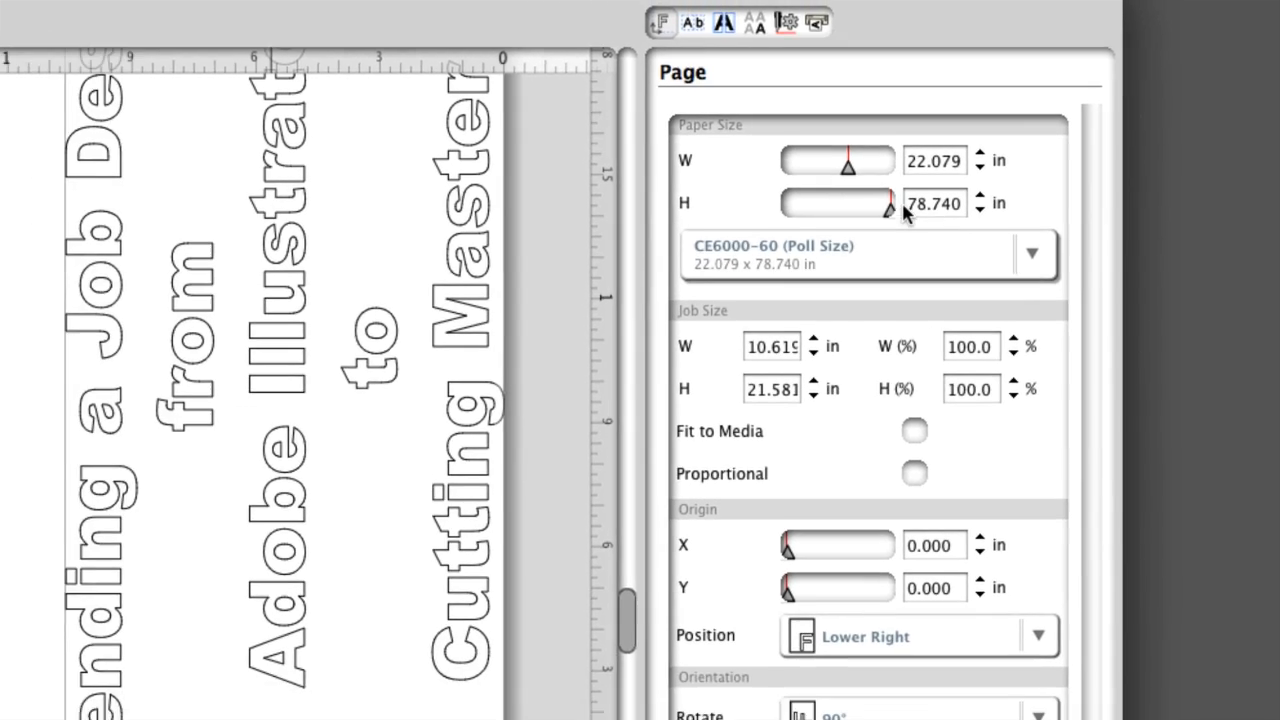
pyautogui.moveTo(735, 228); pyautogui.dragTo(731, 233)
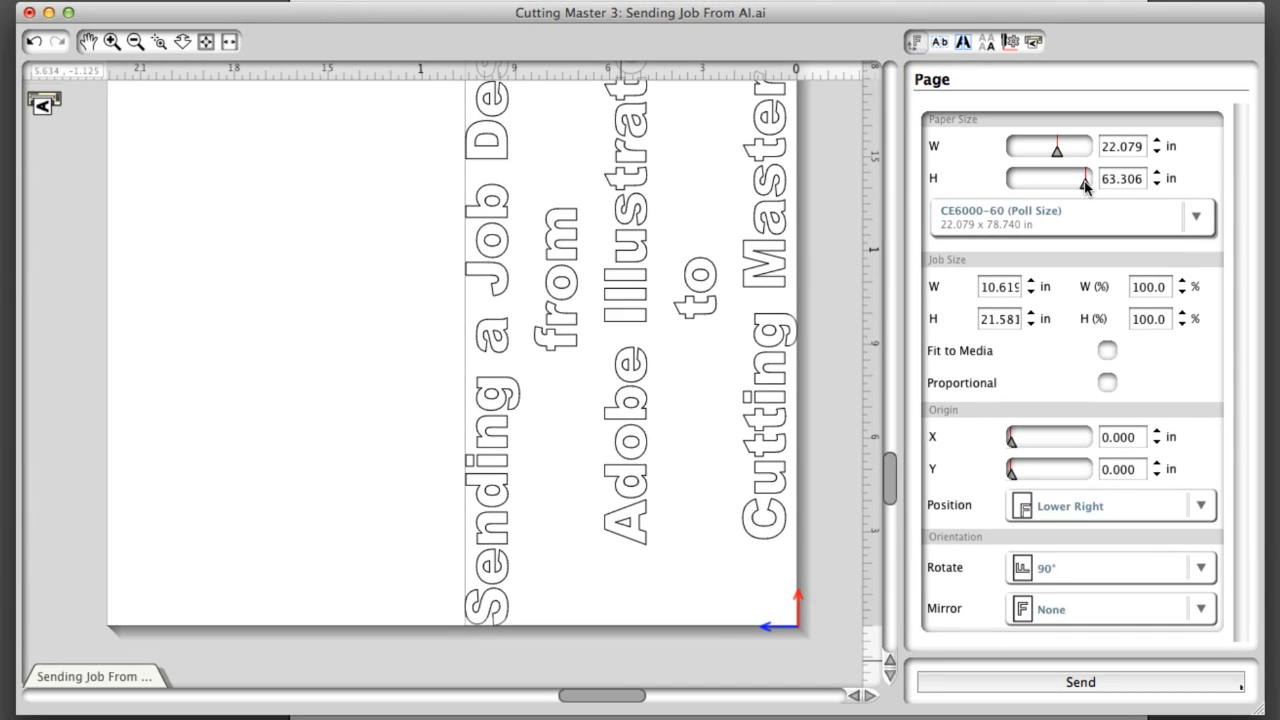
pyautogui.moveTo(1058, 188); pyautogui.dragTo(1046, 188)
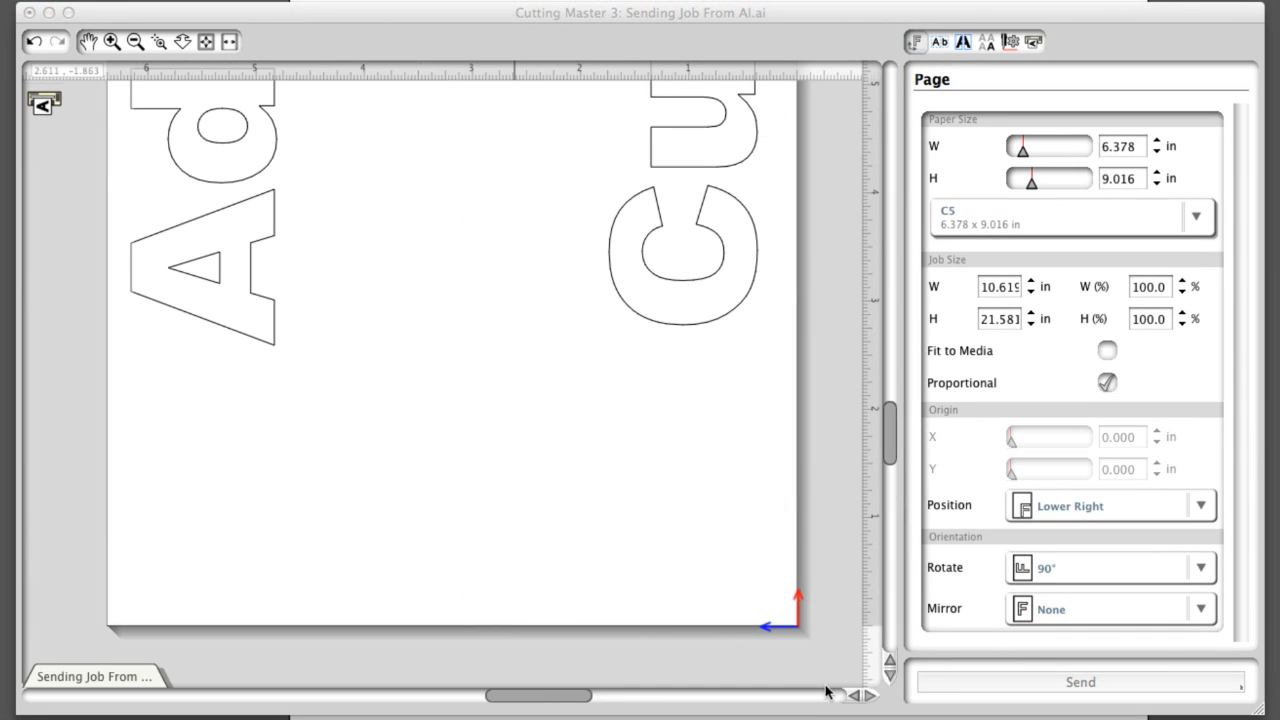
# Step: Add a custom media size titled "24 x 24" to the predefined paper sizes, entering 24 in for both width and height
pyautogui.click(826, 677)
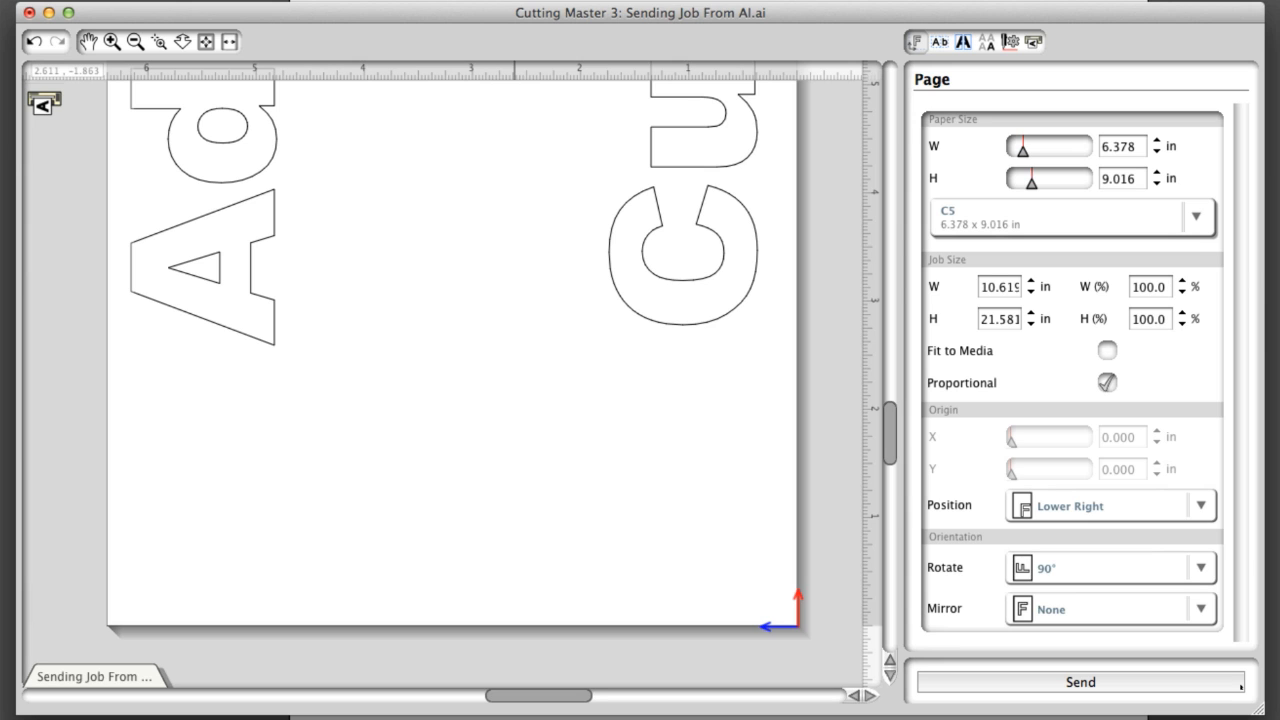
pyautogui.click(1195, 217)
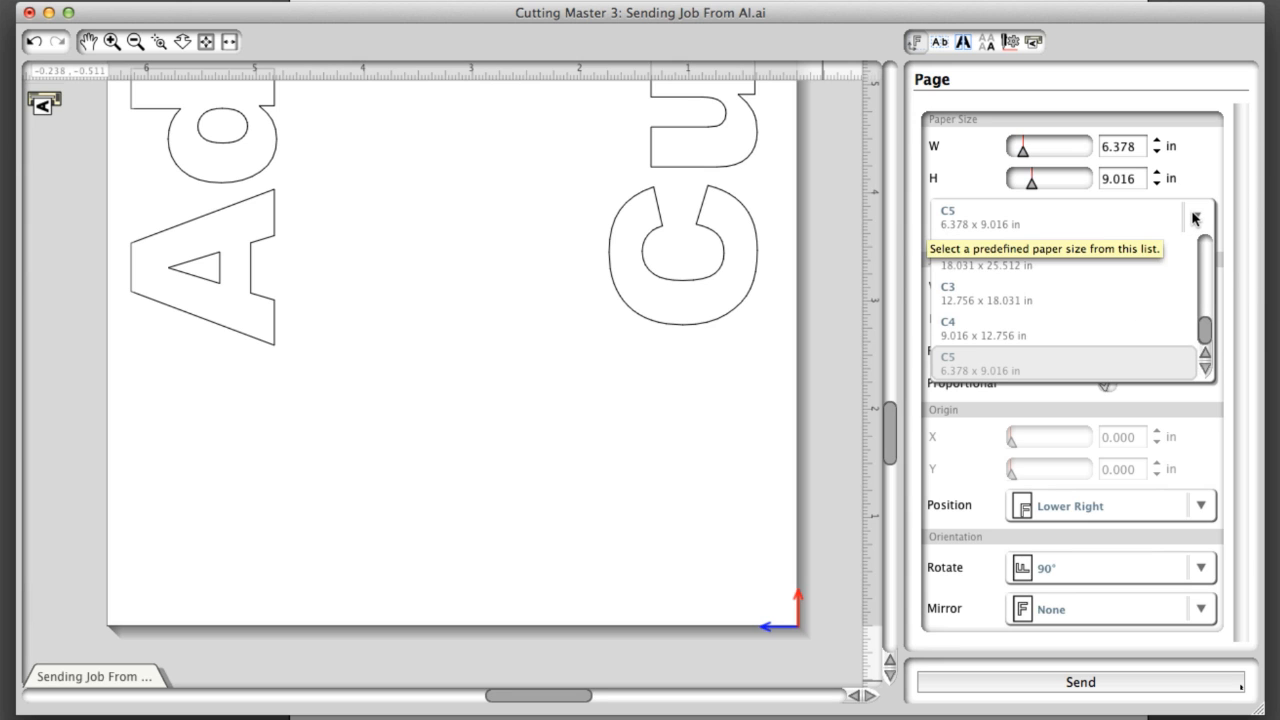
pyautogui.rightClick(1120, 273)
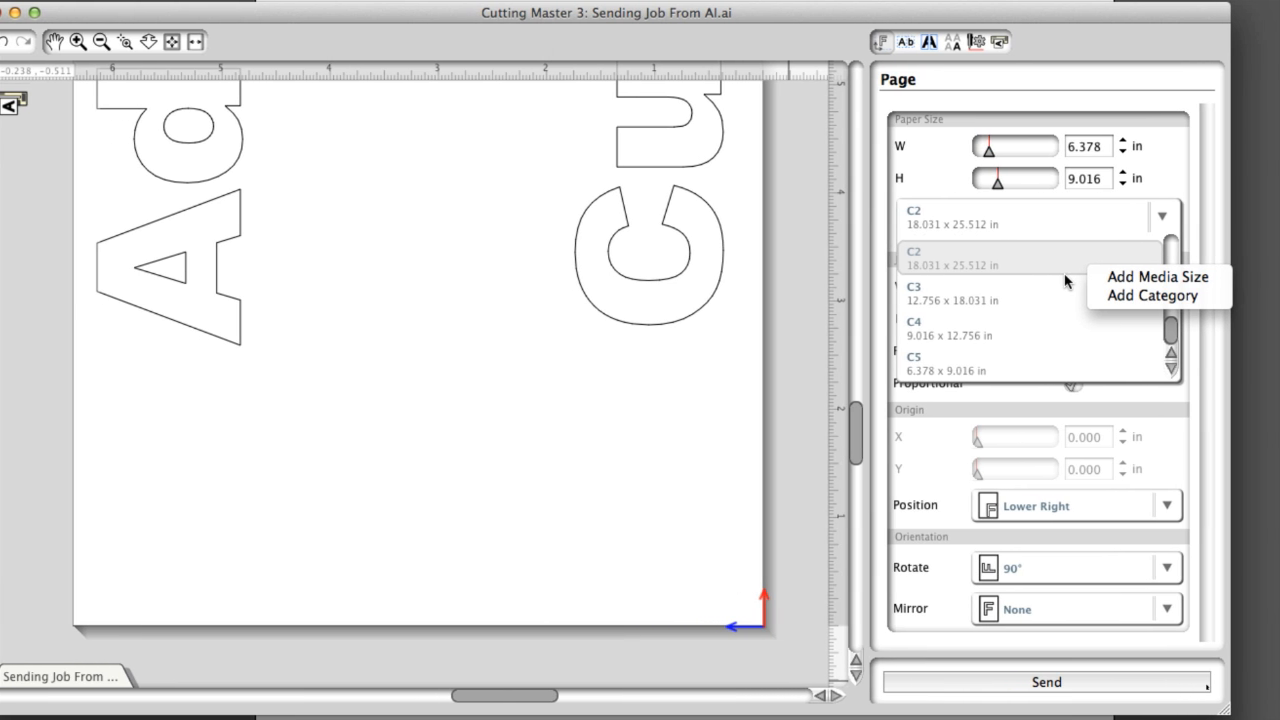
pyautogui.click(1118, 278)
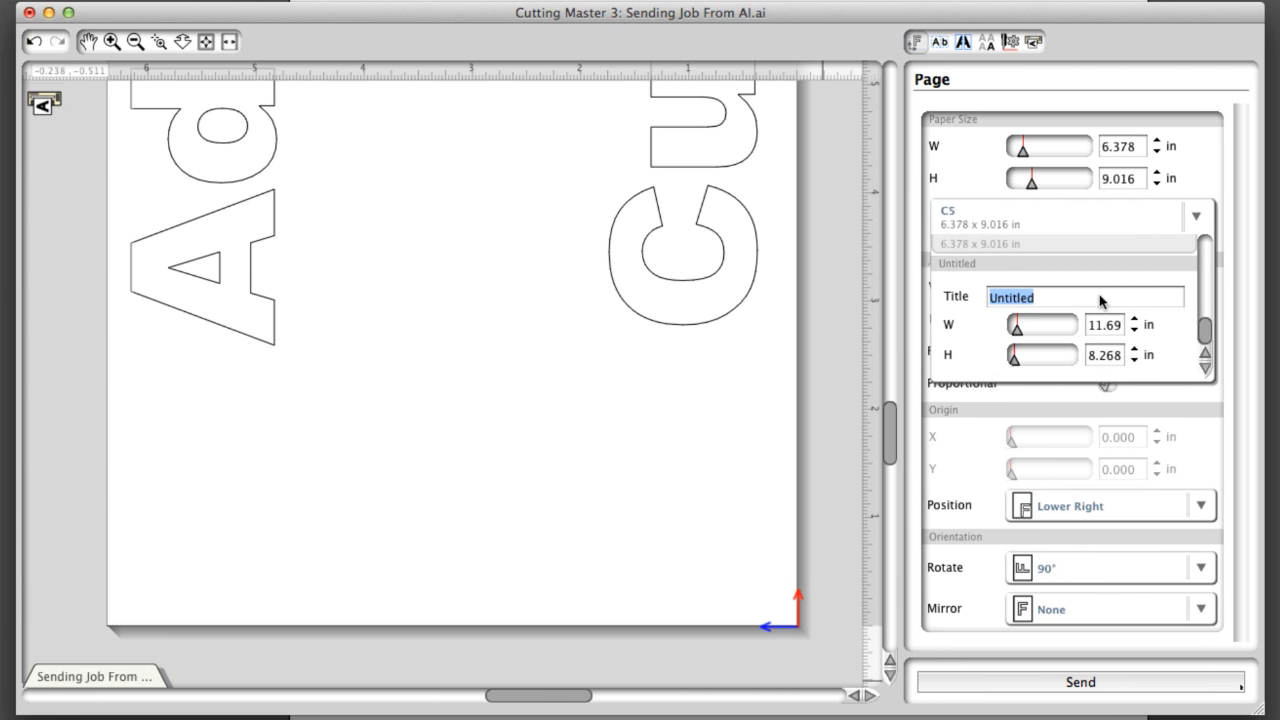
pyautogui.write('24')
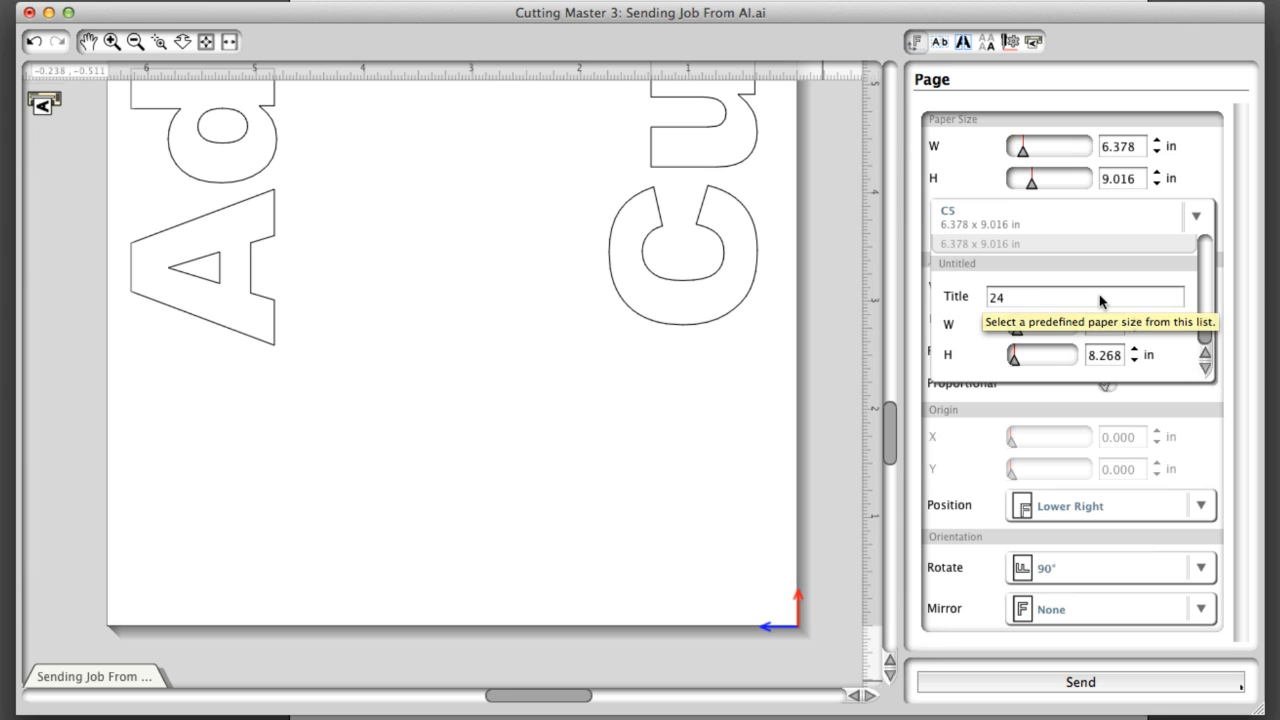
pyautogui.write(' x 24')
pyautogui.click(1105, 325)
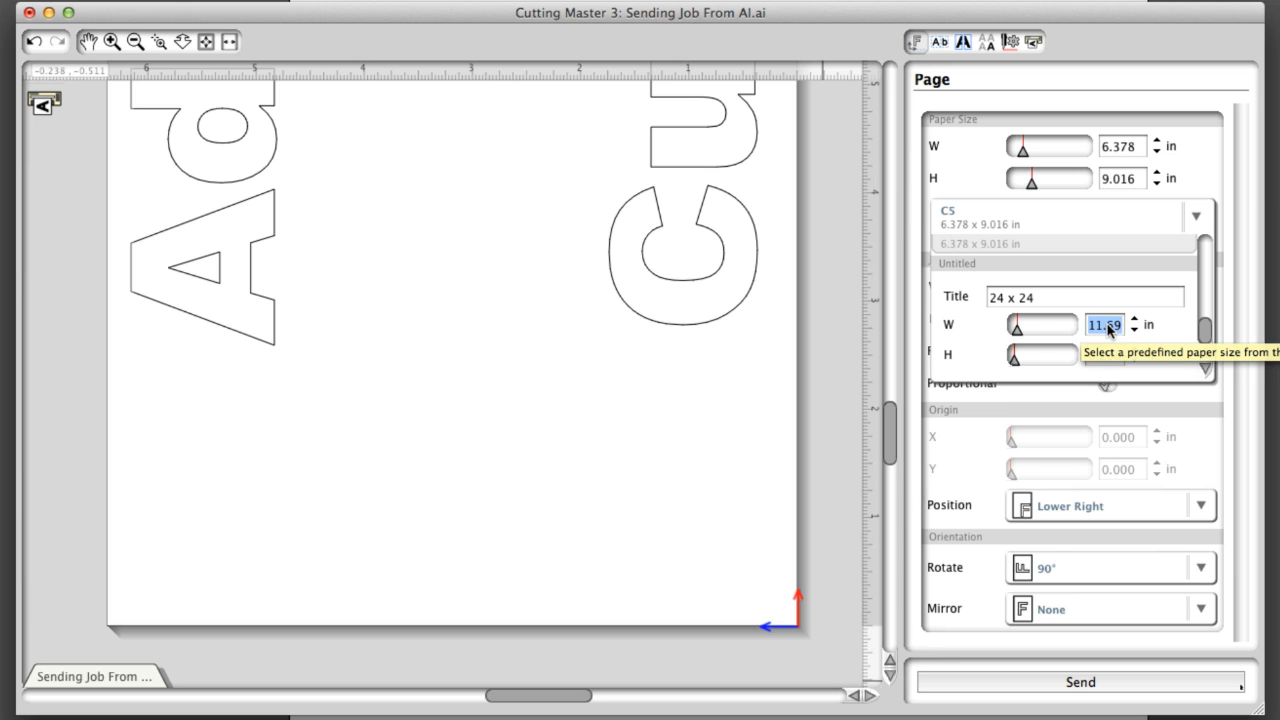
pyautogui.write('24')
pyautogui.click(1104, 355)
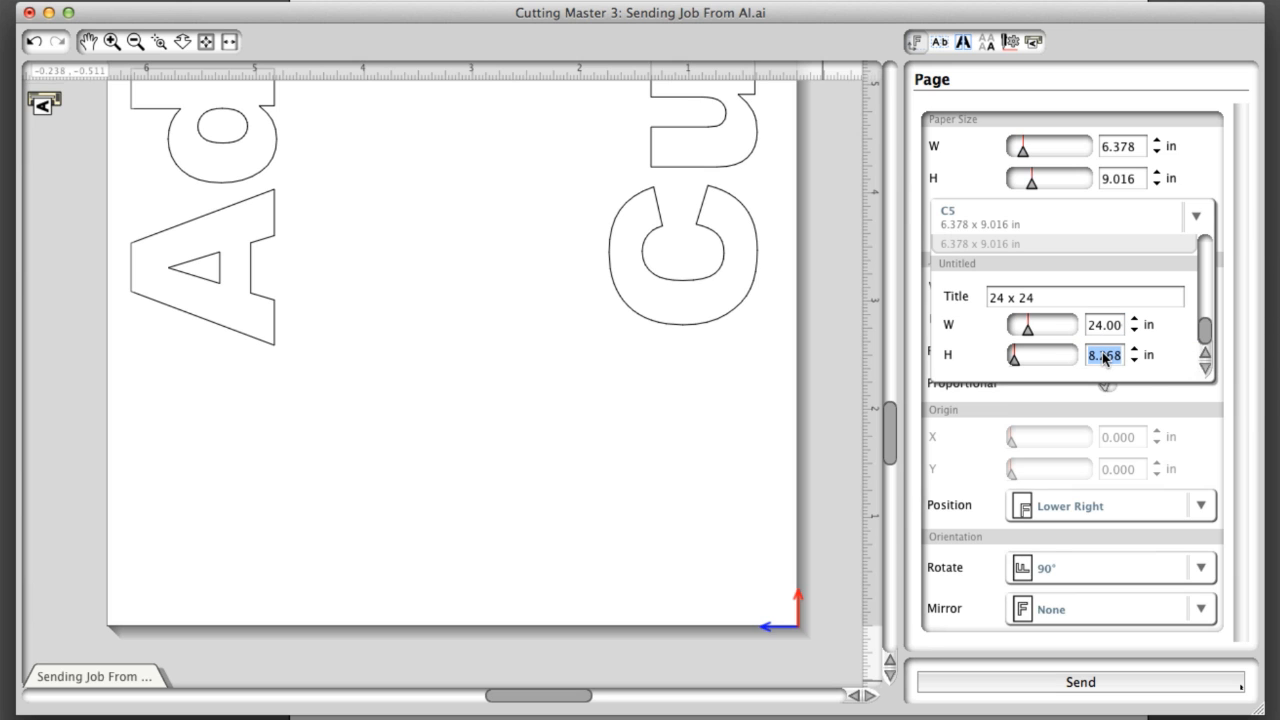
pyautogui.write('24')
pyautogui.click(1196, 390)
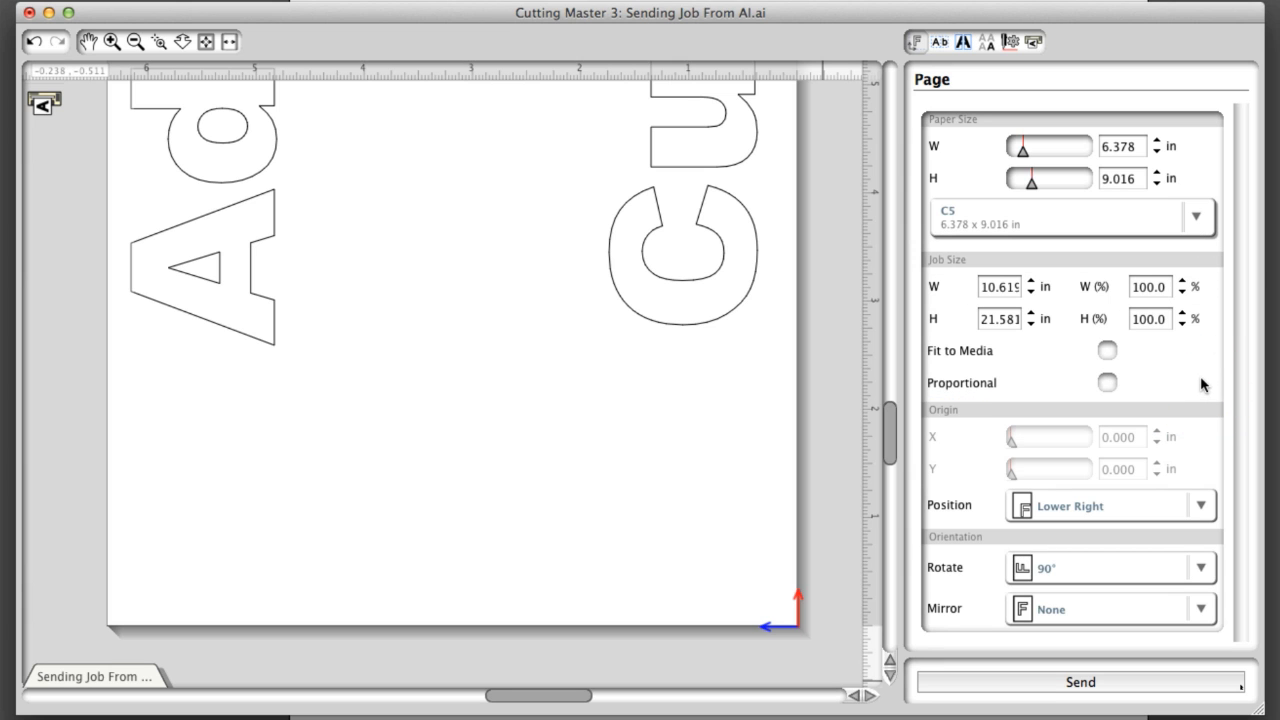
# Step: Rename the Untitled category that holds the 24 x 24 media size to "My Medias", and close the paper size list
pyautogui.click(1196, 218)
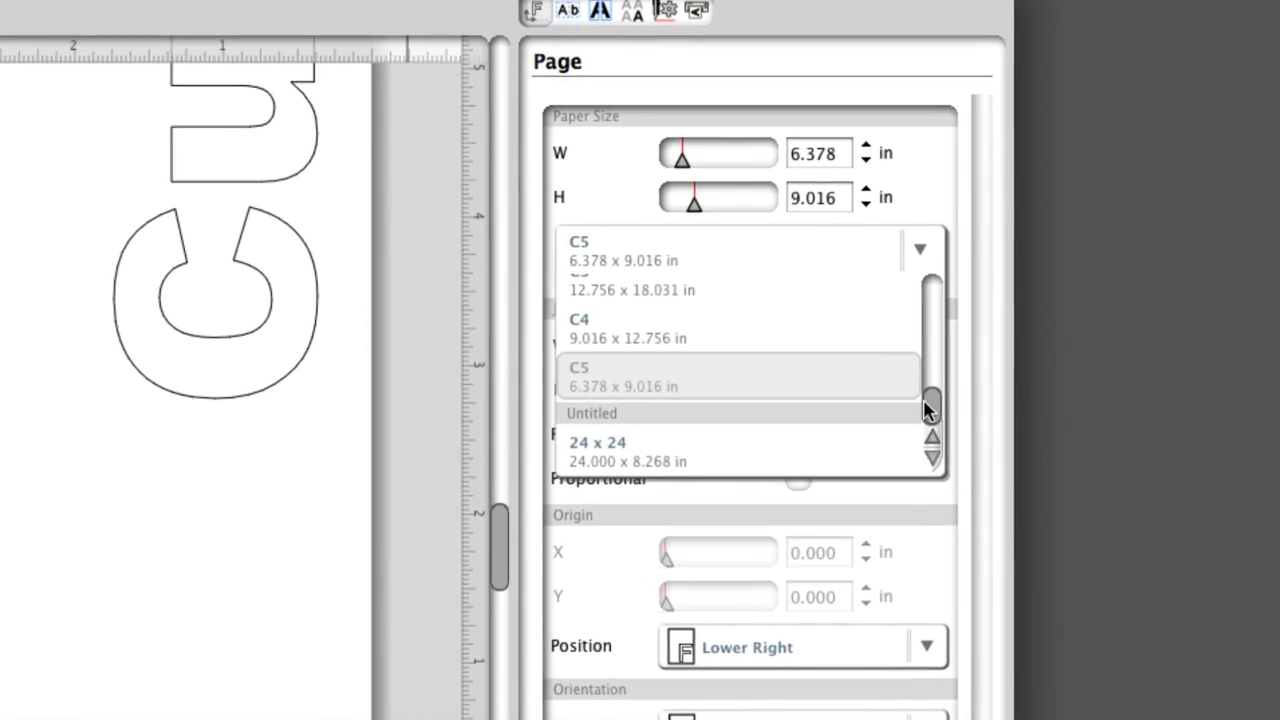
pyautogui.moveTo(1176, 337); pyautogui.dragTo(1175, 332)
pyautogui.moveTo(889, 406); pyautogui.dragTo(890, 418)
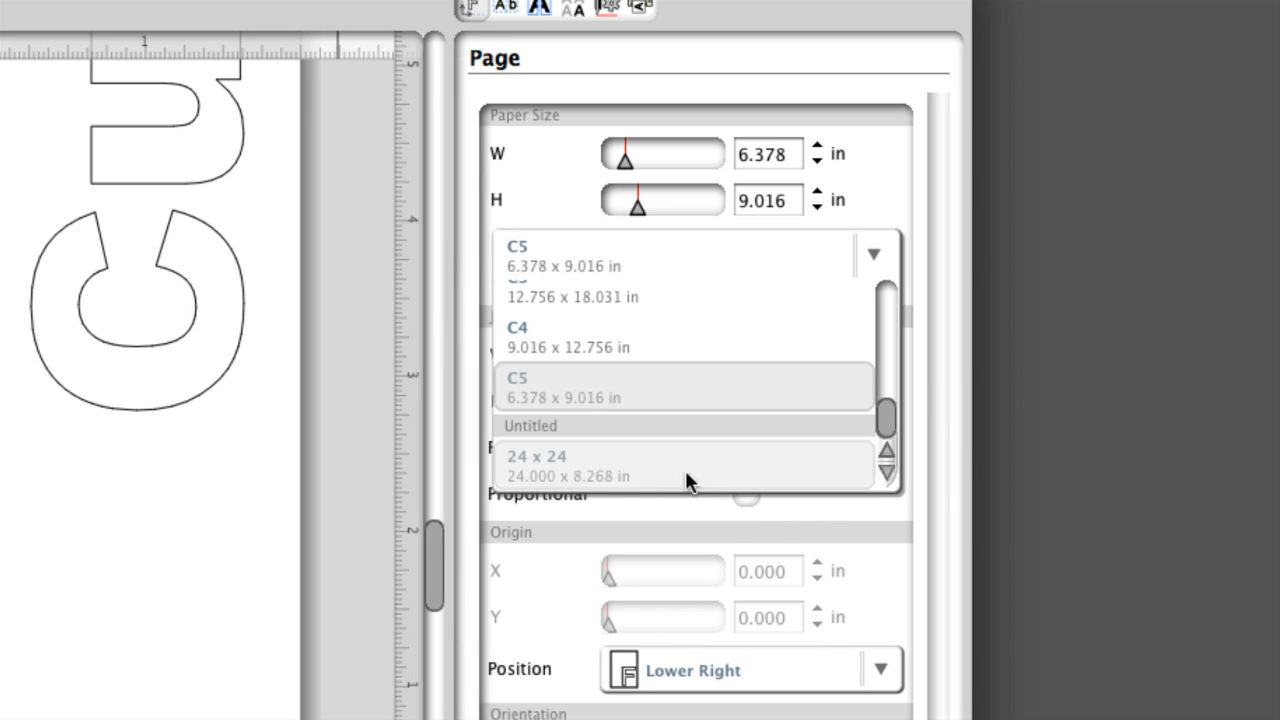
pyautogui.moveTo(548, 428)
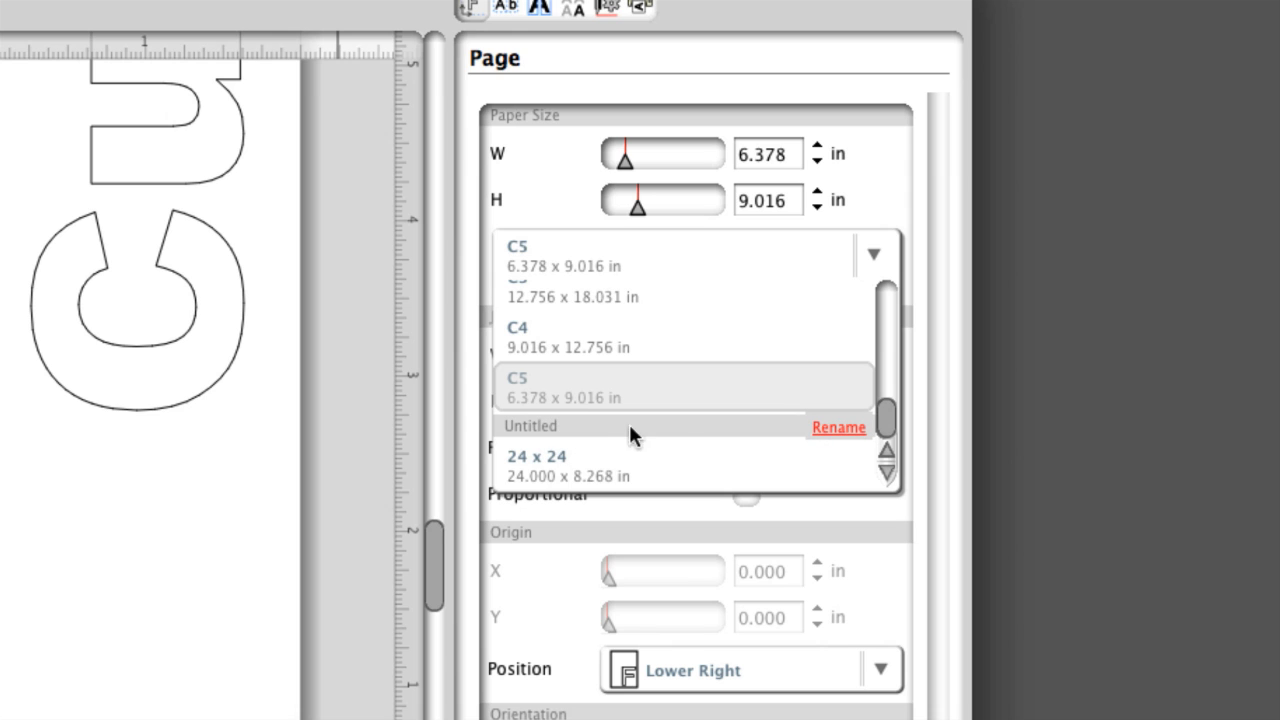
pyautogui.click(826, 428)
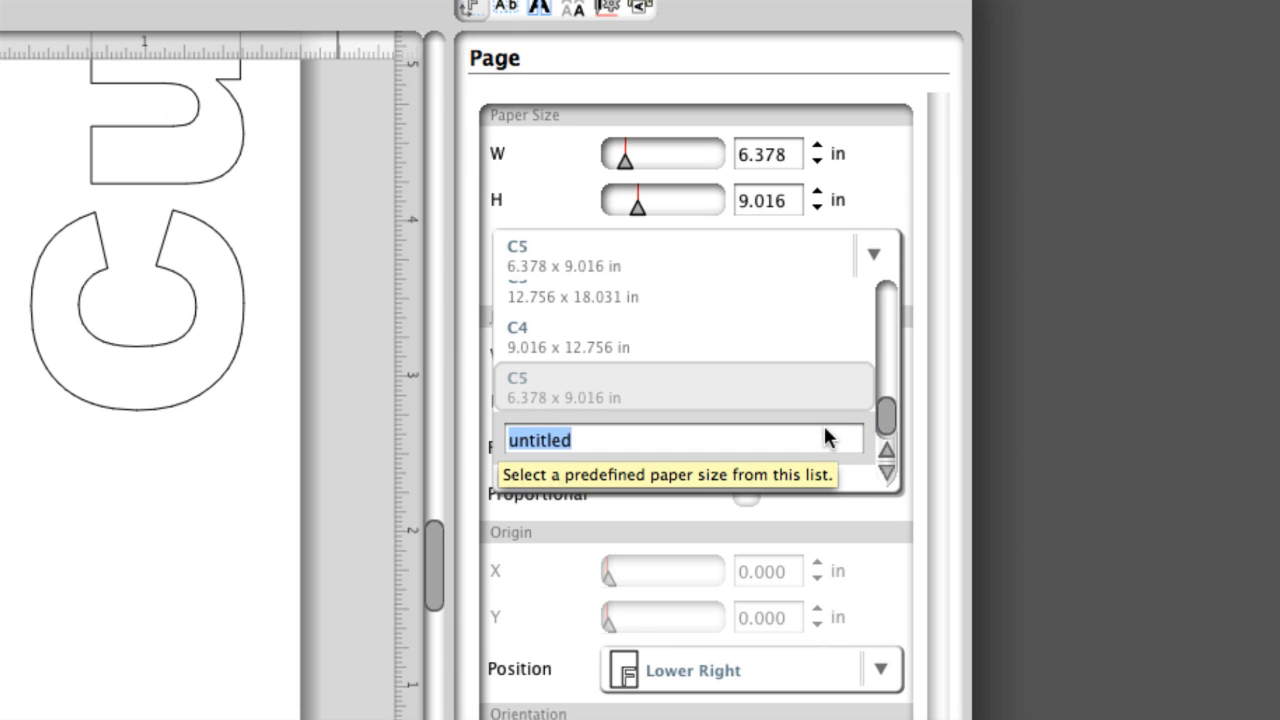
pyautogui.write('My Me')
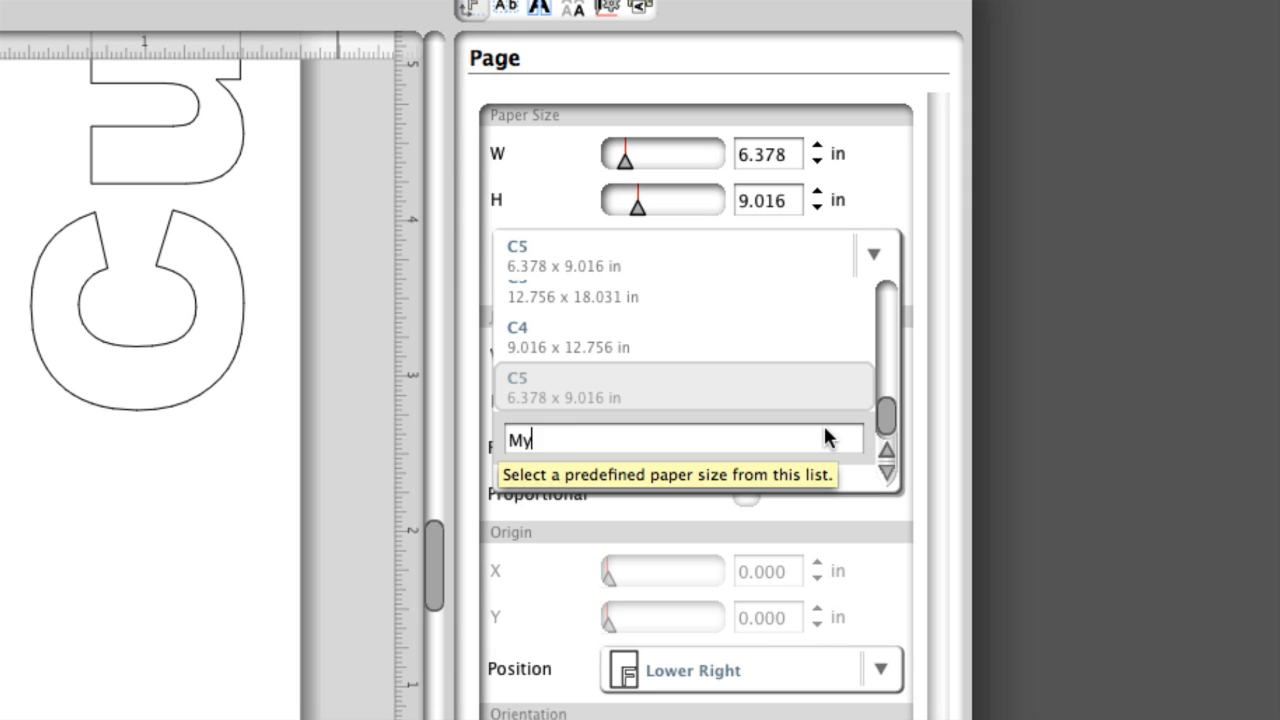
pyautogui.write('dias')
pyautogui.press('Return')
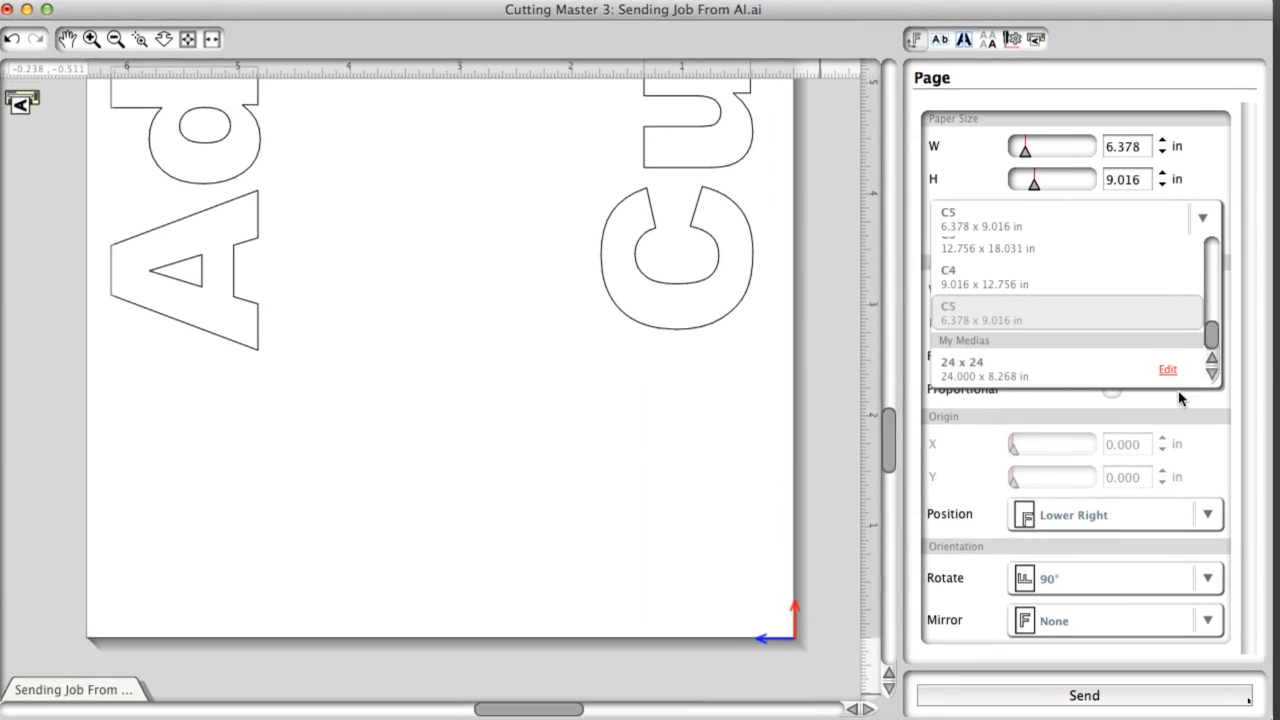
pyautogui.click(1179, 400)
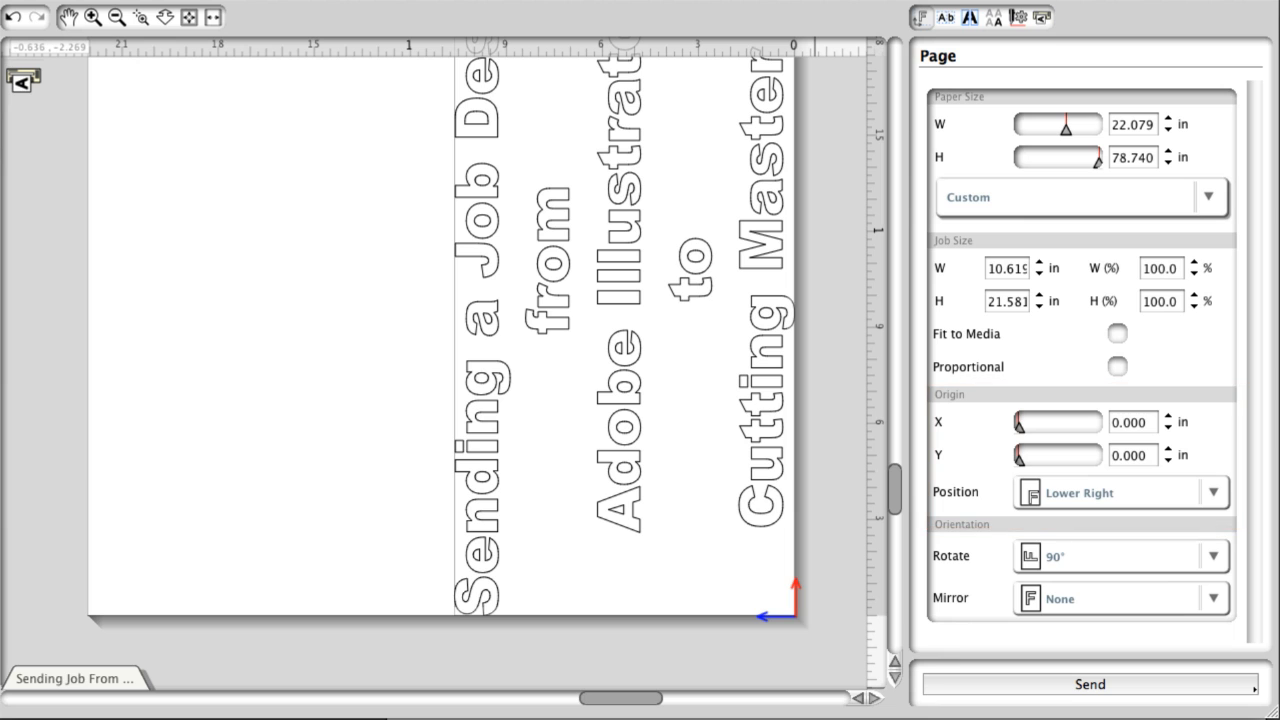
# Step: Examine the origin position and rotation choices in the Page settings without changing the job
pyautogui.click(1213, 491)
pyautogui.scroll(3, 1218, 420)
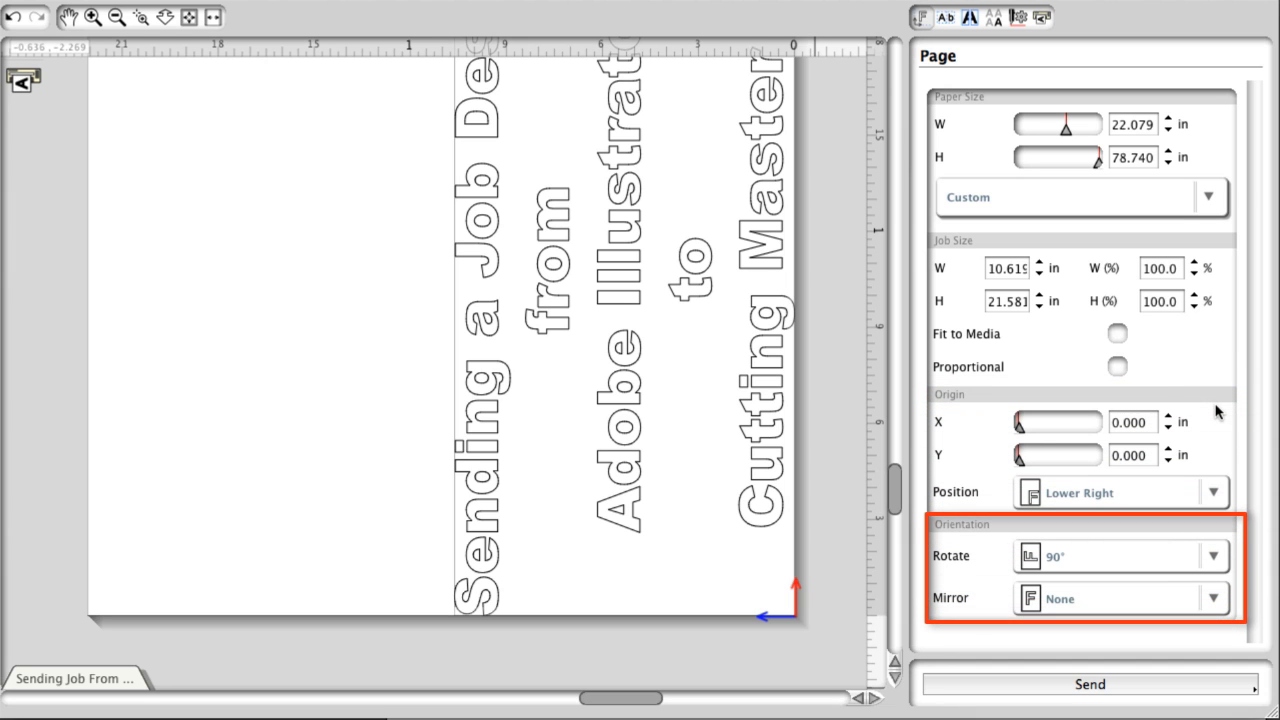
pyautogui.click(1214, 557)
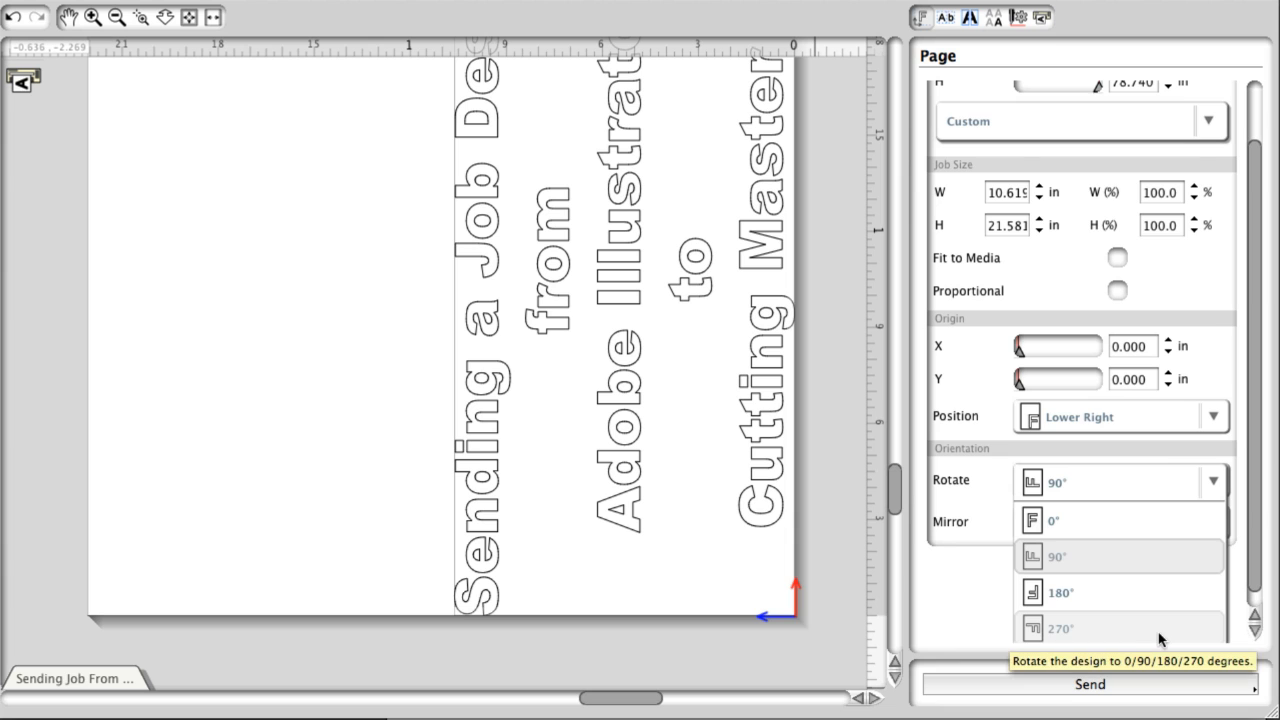
pyautogui.click(990, 590)
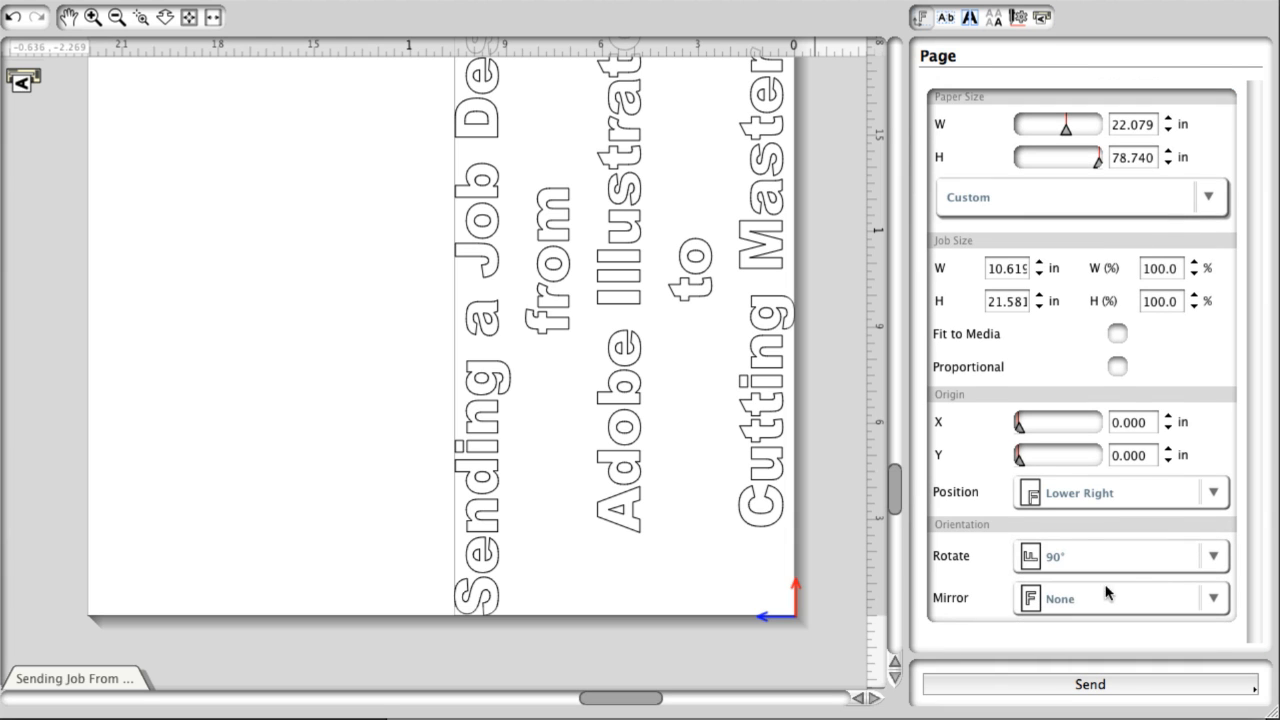
# Step: Try the Horizontal and Vertical mirror options on the rotated job
pyautogui.click(1216, 598)
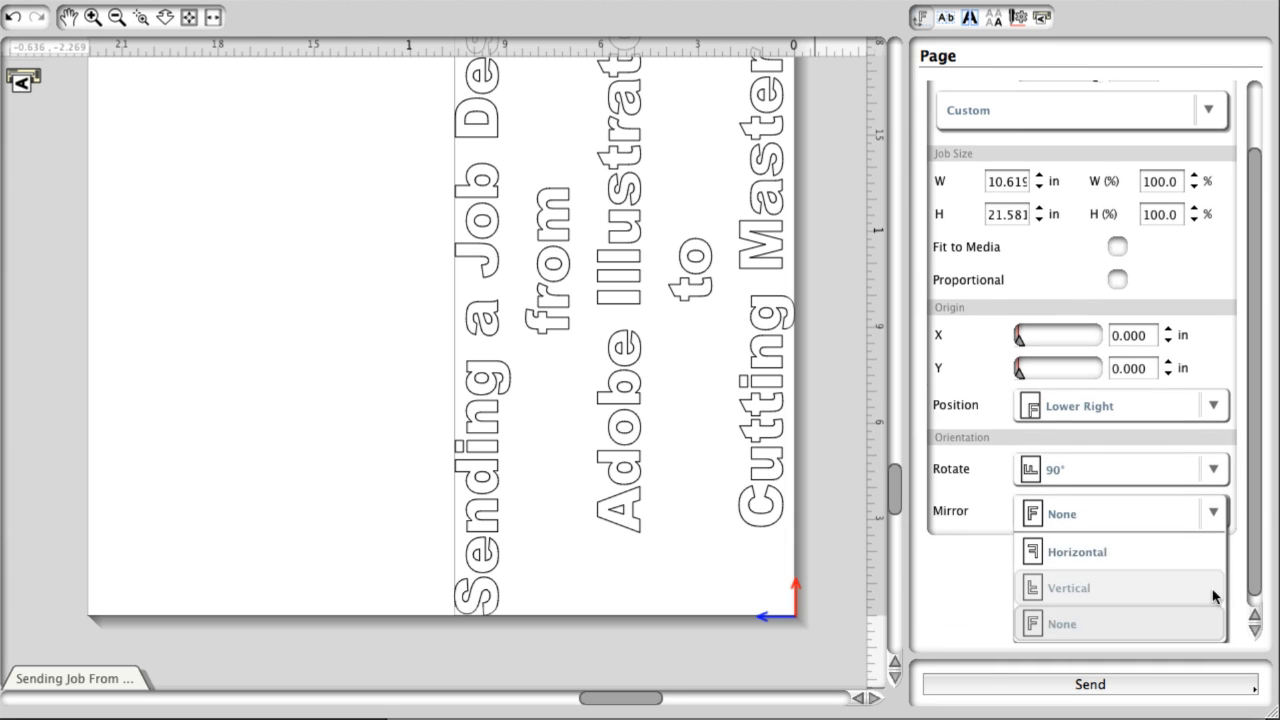
pyautogui.click(1131, 553)
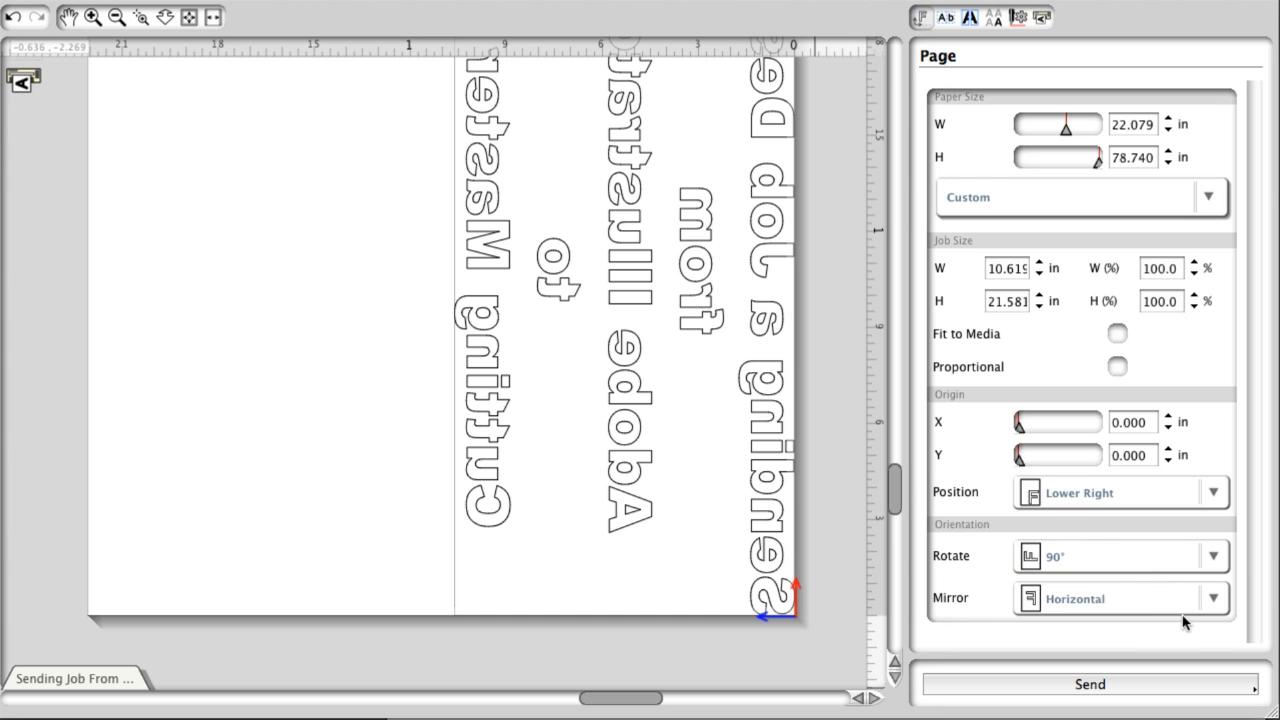
pyautogui.click(1183, 601)
pyautogui.click(1124, 578)
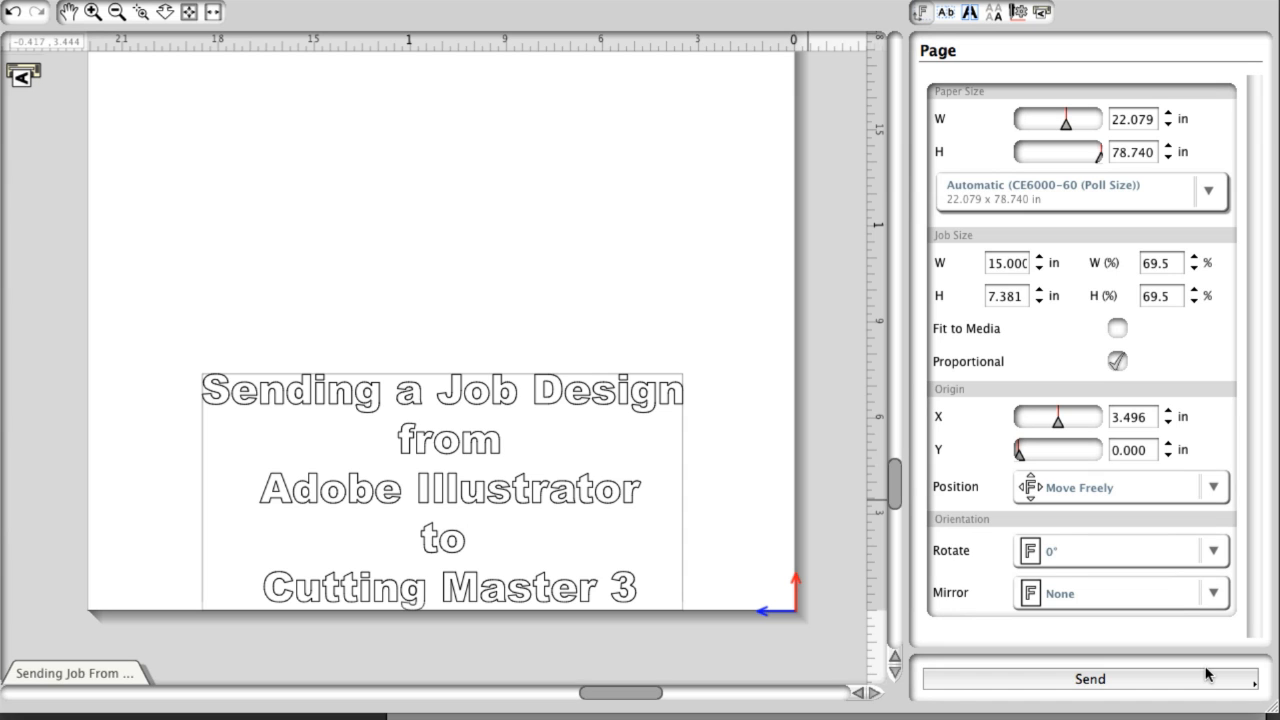
# Step: Show a weed border around the job with about 0.773 in of padding, and shift the job slightly sideways
pyautogui.click(946, 13)
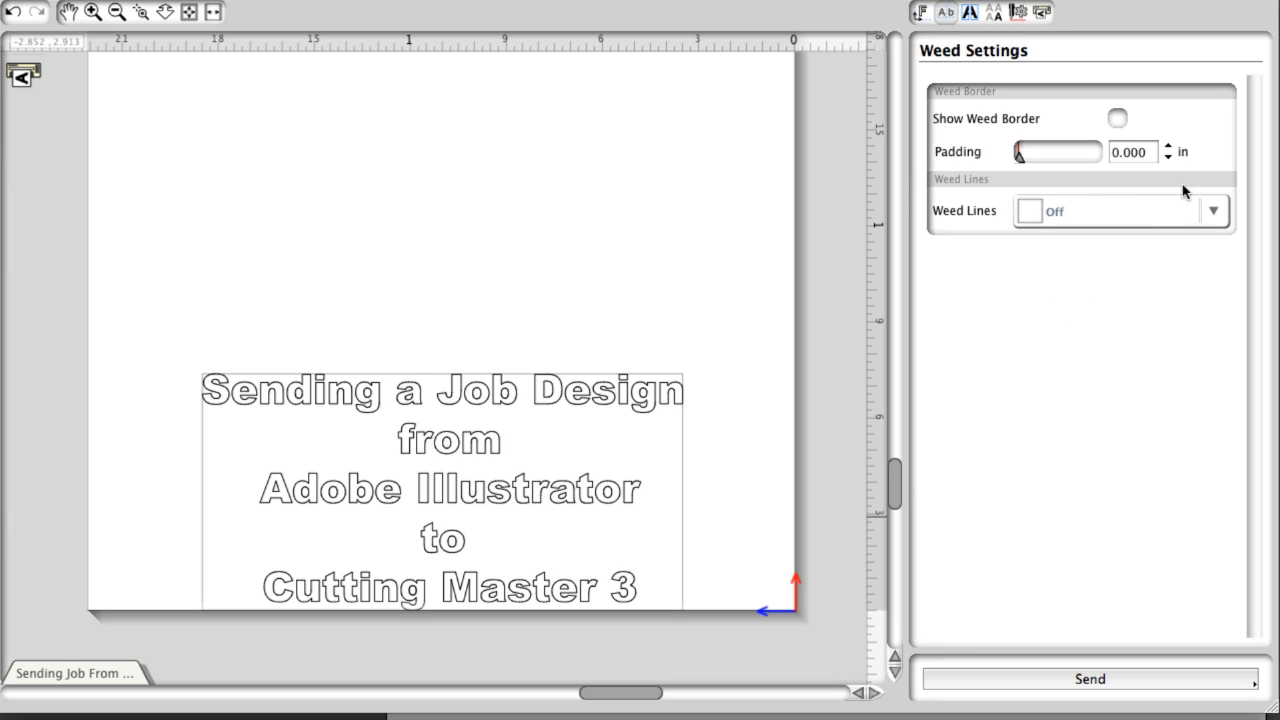
pyautogui.click(1117, 119)
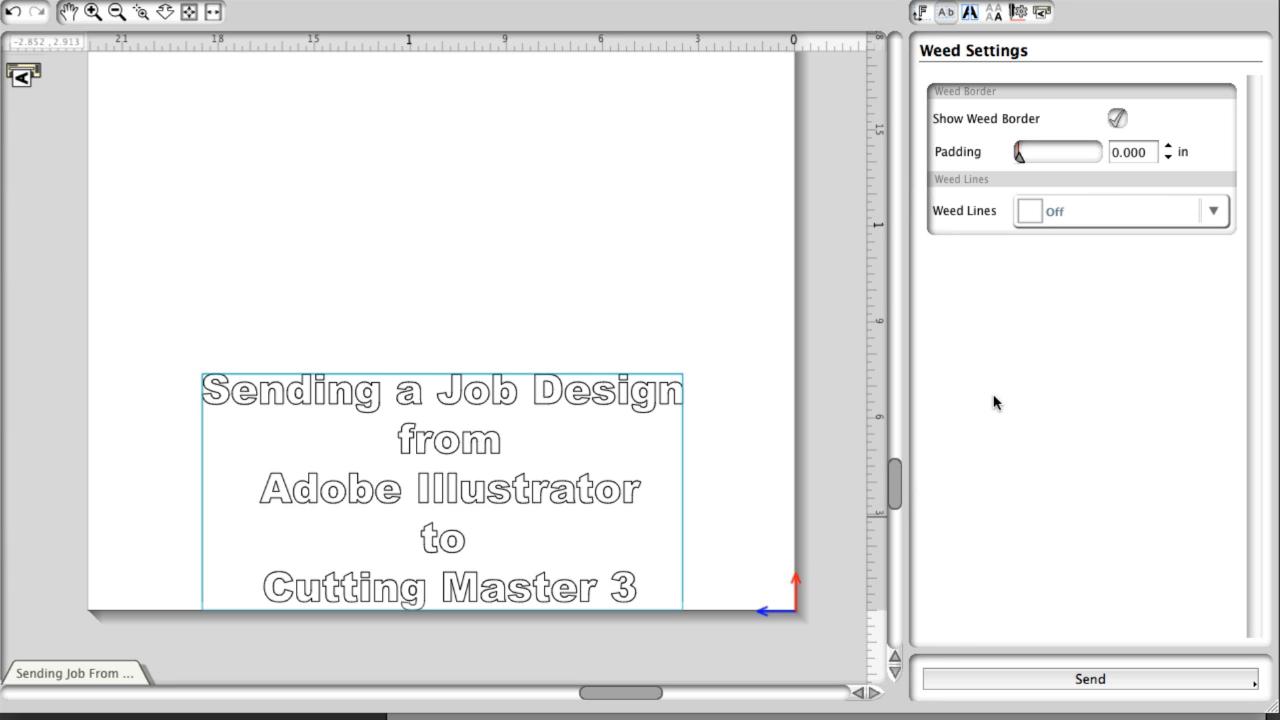
pyautogui.moveTo(482, 473)
pyautogui.mouseDown()
pyautogui.moveTo(509, 388)
pyautogui.moveTo(524, 390)
pyautogui.moveTo(419, 421)
pyautogui.moveTo(510, 467)
pyautogui.moveTo(481, 478)
pyautogui.mouseUp()
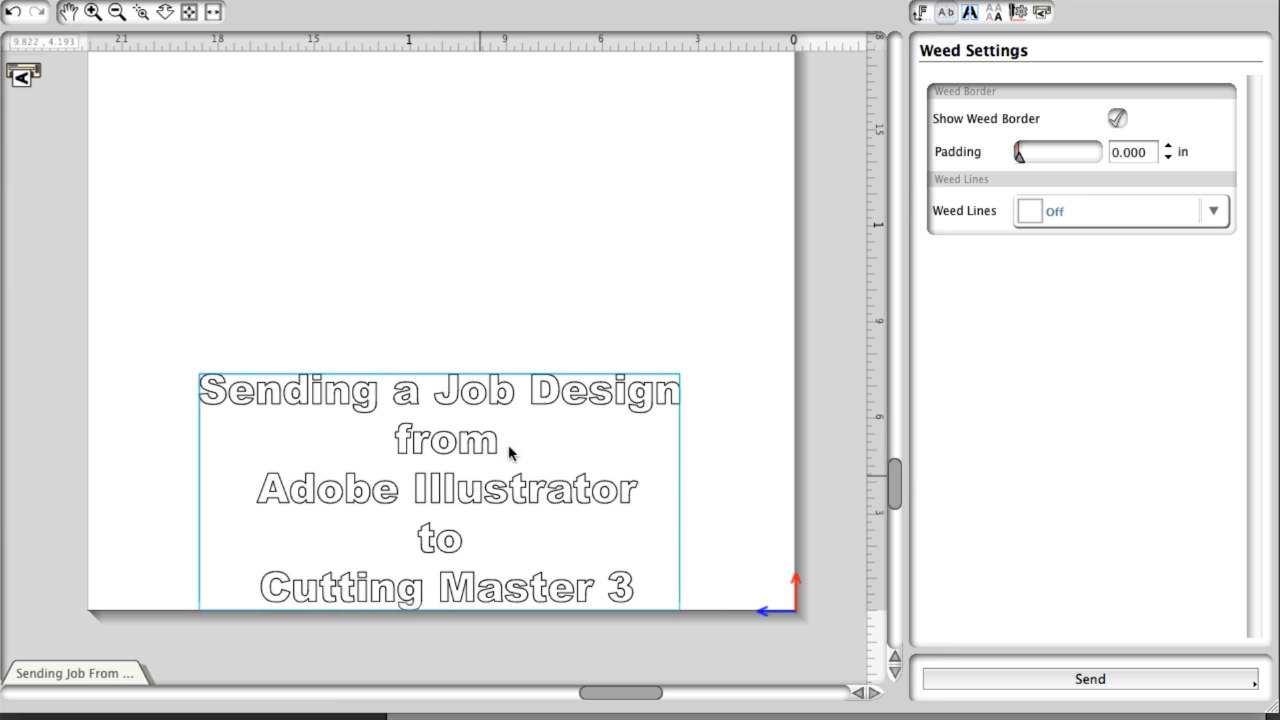
pyautogui.click(1118, 119)
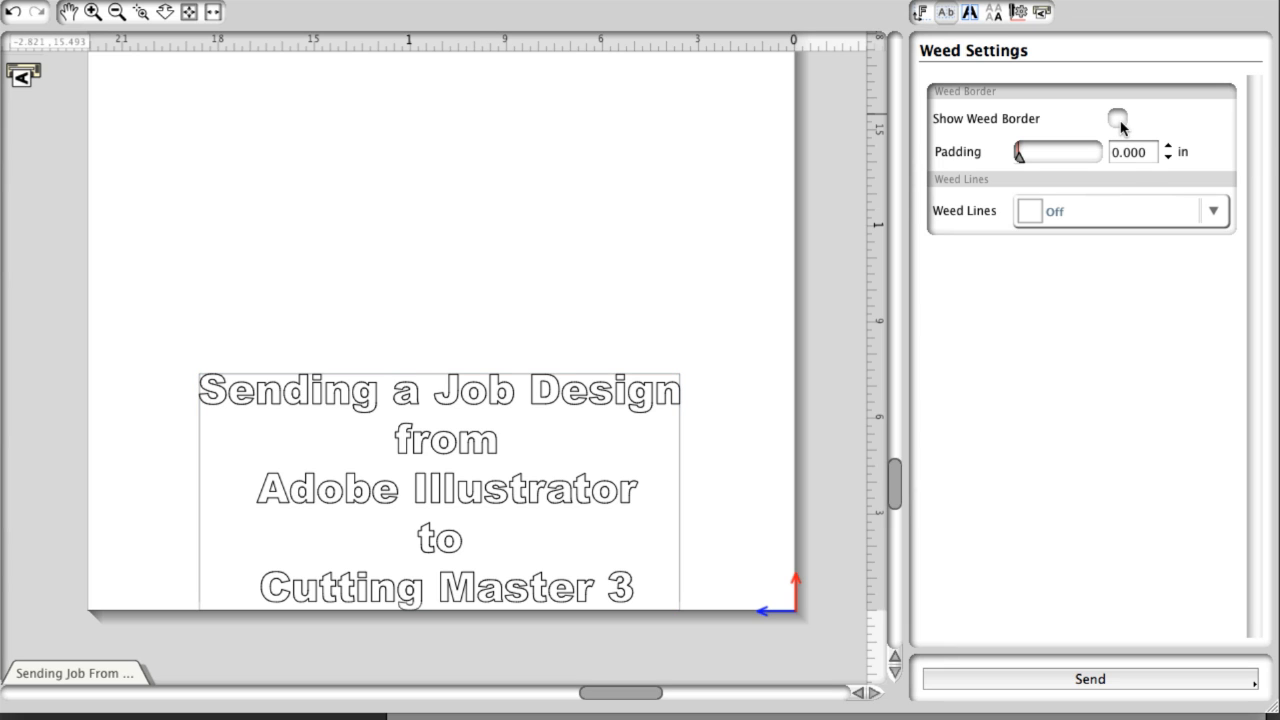
pyautogui.click(1119, 120)
pyautogui.moveTo(1022, 158)
pyautogui.mouseDown()
pyautogui.moveTo(1059, 158)
pyautogui.moveTo(1033, 159)
pyautogui.mouseUp()
# Step: Try the Horizontal and Vertical weed lines inside the border, and choose the H / V pattern
pyautogui.click(1118, 214)
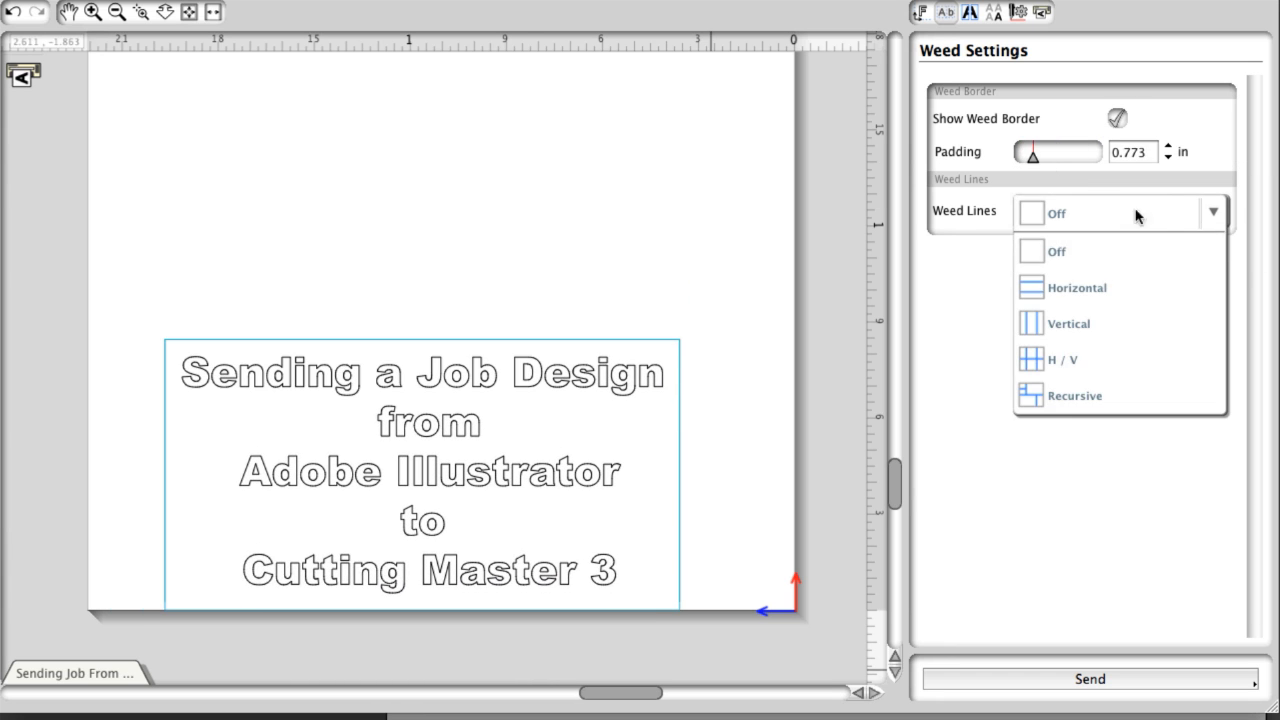
pyautogui.click(1117, 294)
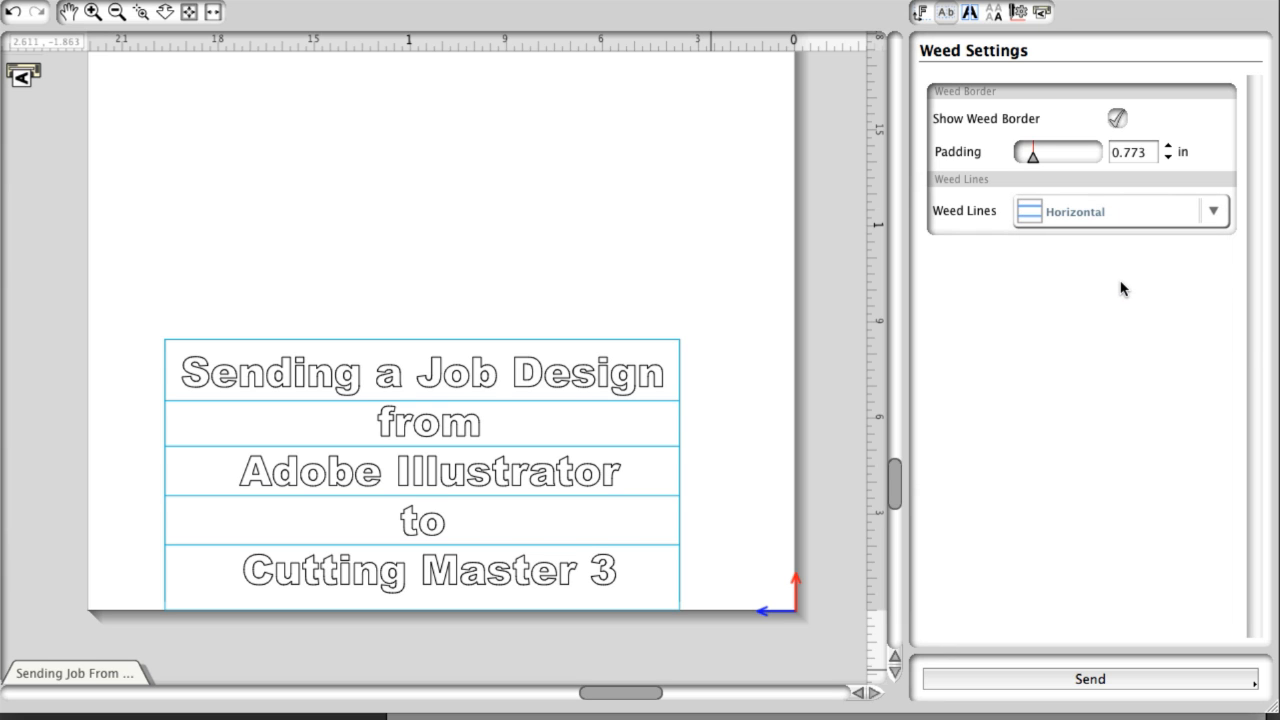
pyautogui.click(1123, 220)
pyautogui.click(1115, 330)
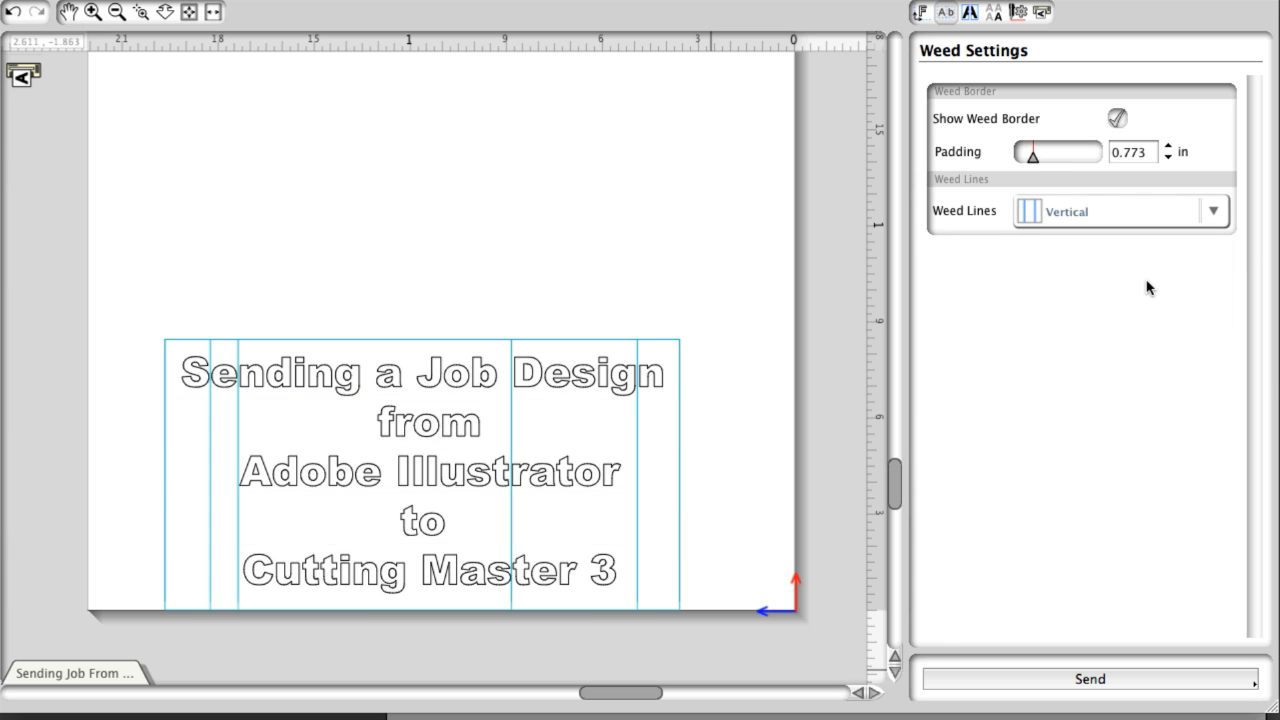
pyautogui.click(1128, 212)
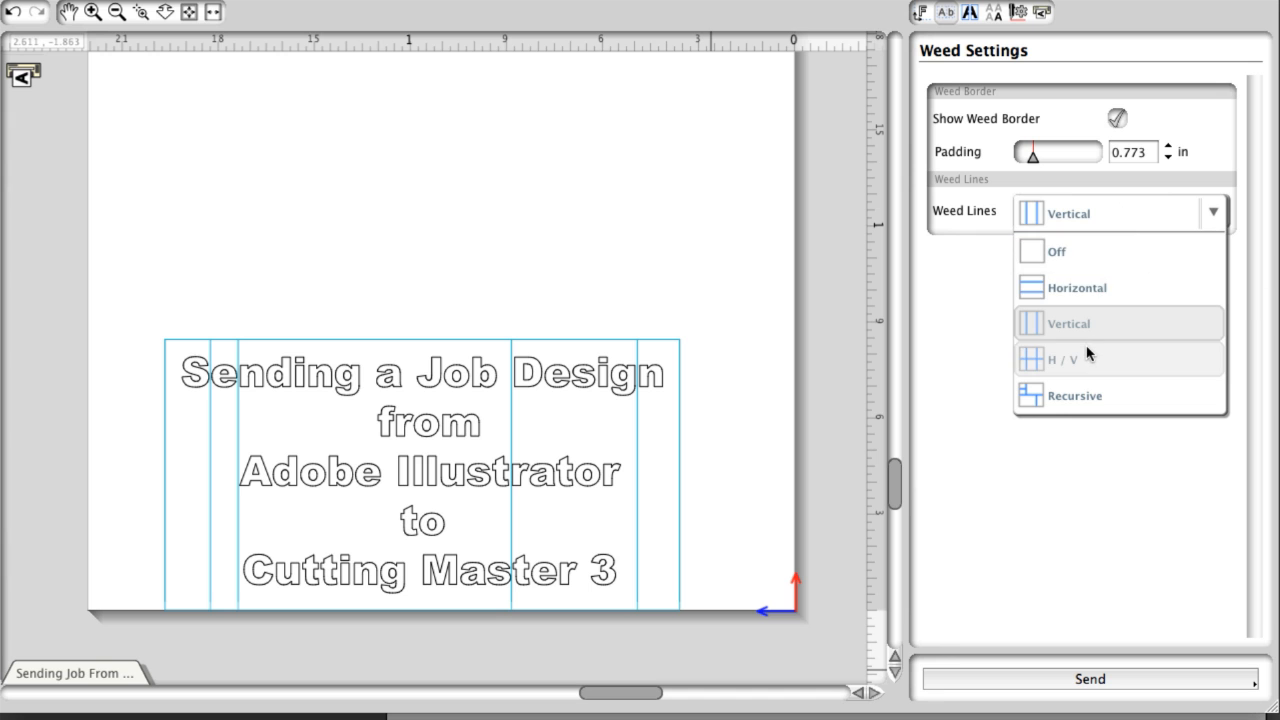
pyautogui.click(1088, 352)
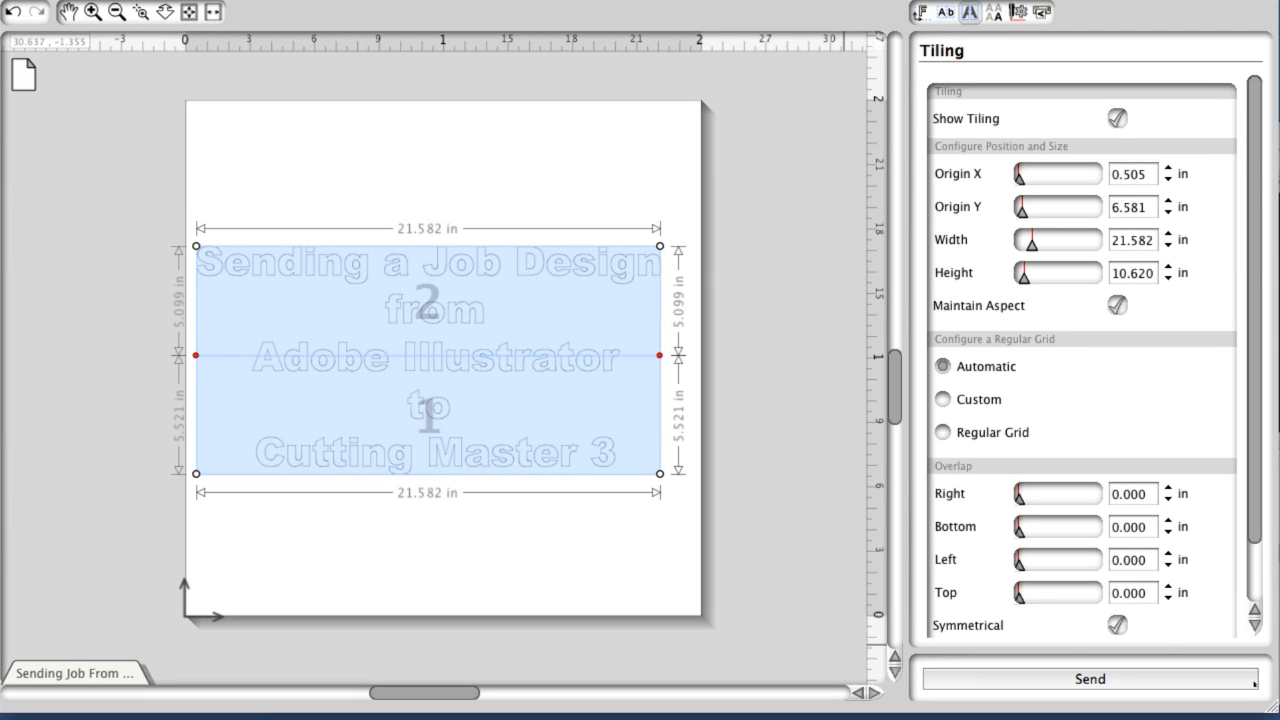
# Step: Review the tiled job's layout on the full media in the Page settings, and send the job to the cutter
pyautogui.click(921, 13)
pyautogui.click(117, 13)
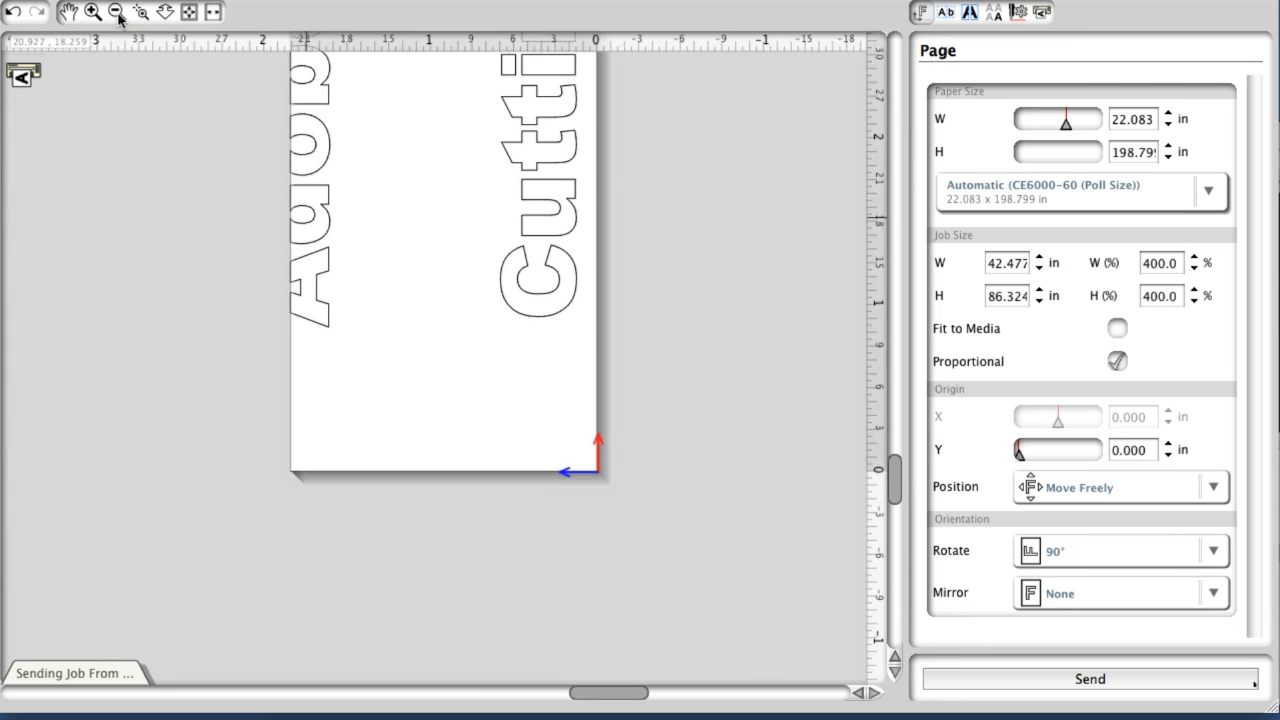
pyautogui.click(118, 16)
pyautogui.click(118, 16)
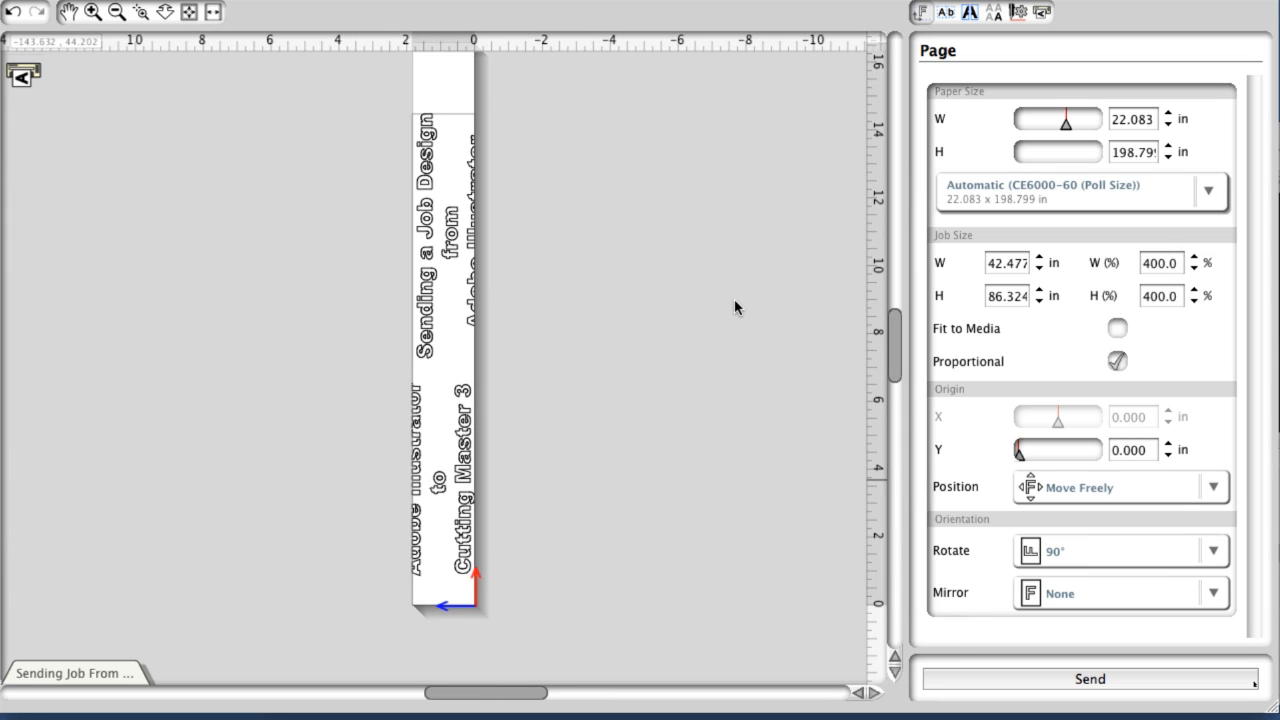
pyautogui.click(1171, 684)
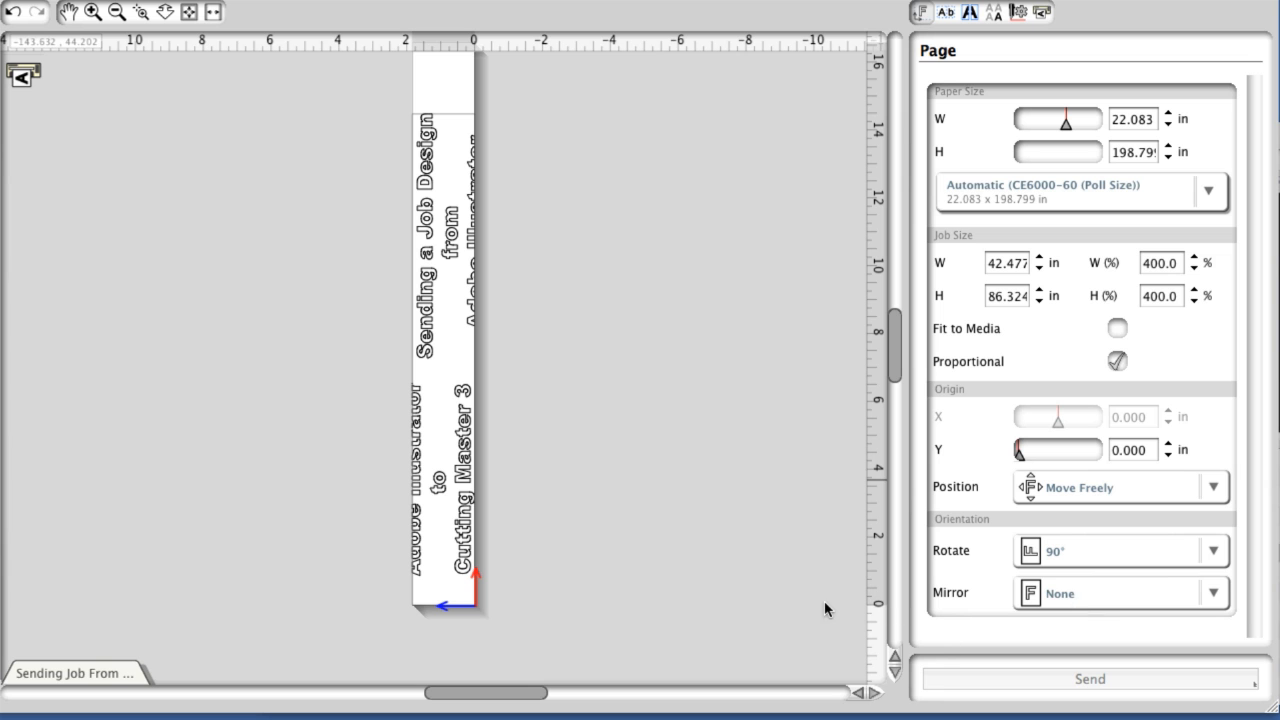
# Step: Return to the Tiling settings and stretch the tiled area outward from its corners to about 22.27 in wide
pyautogui.click(968, 14)
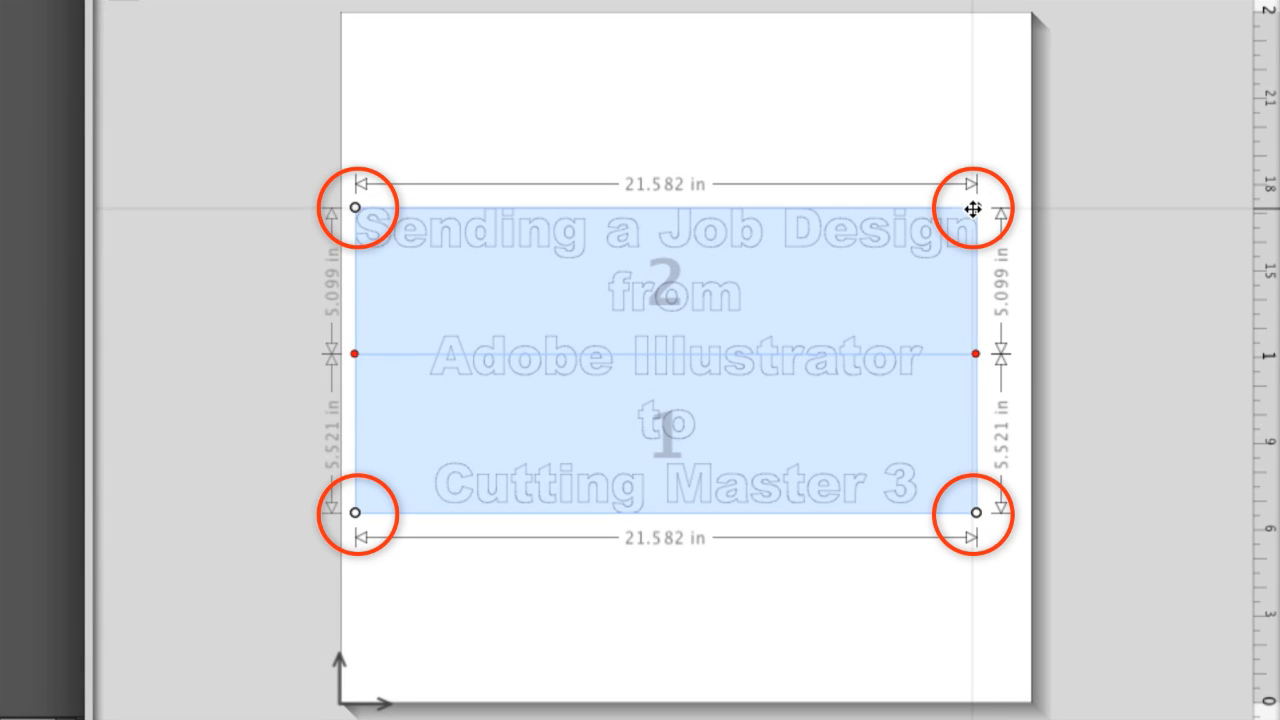
pyautogui.moveTo(972, 207); pyautogui.dragTo(991, 200)
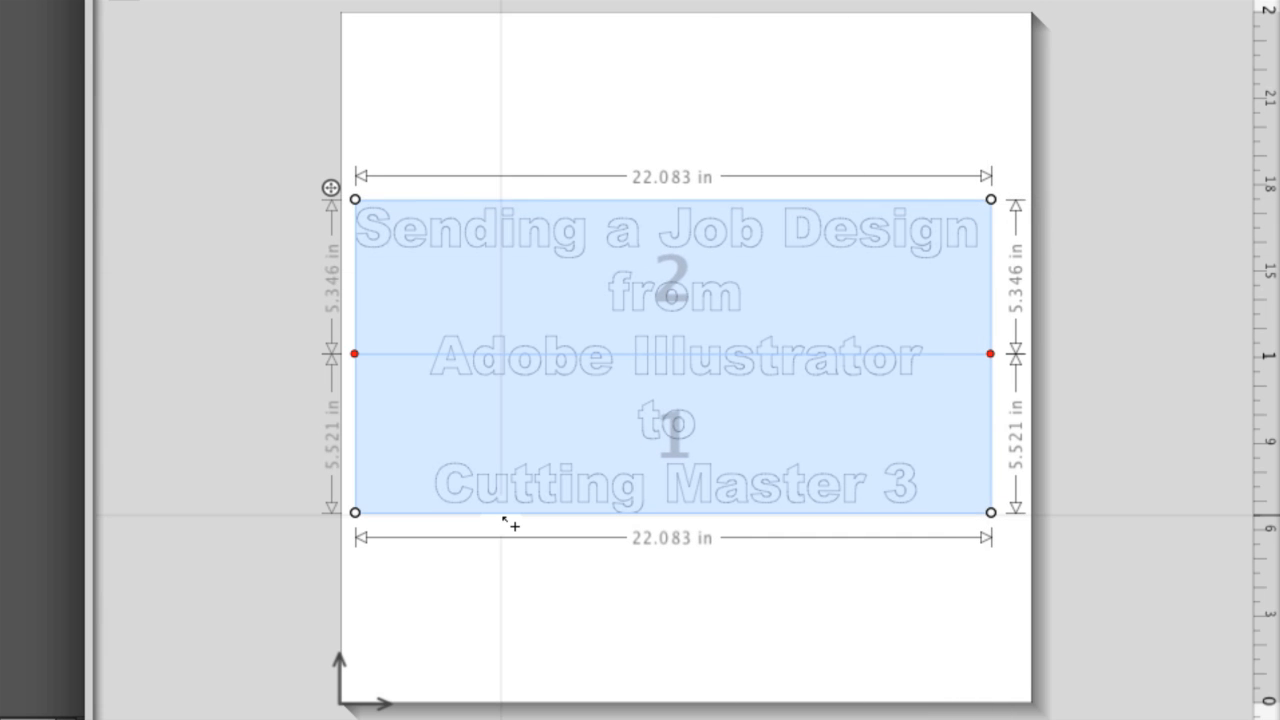
pyautogui.moveTo(353, 513); pyautogui.dragTo(349, 514)
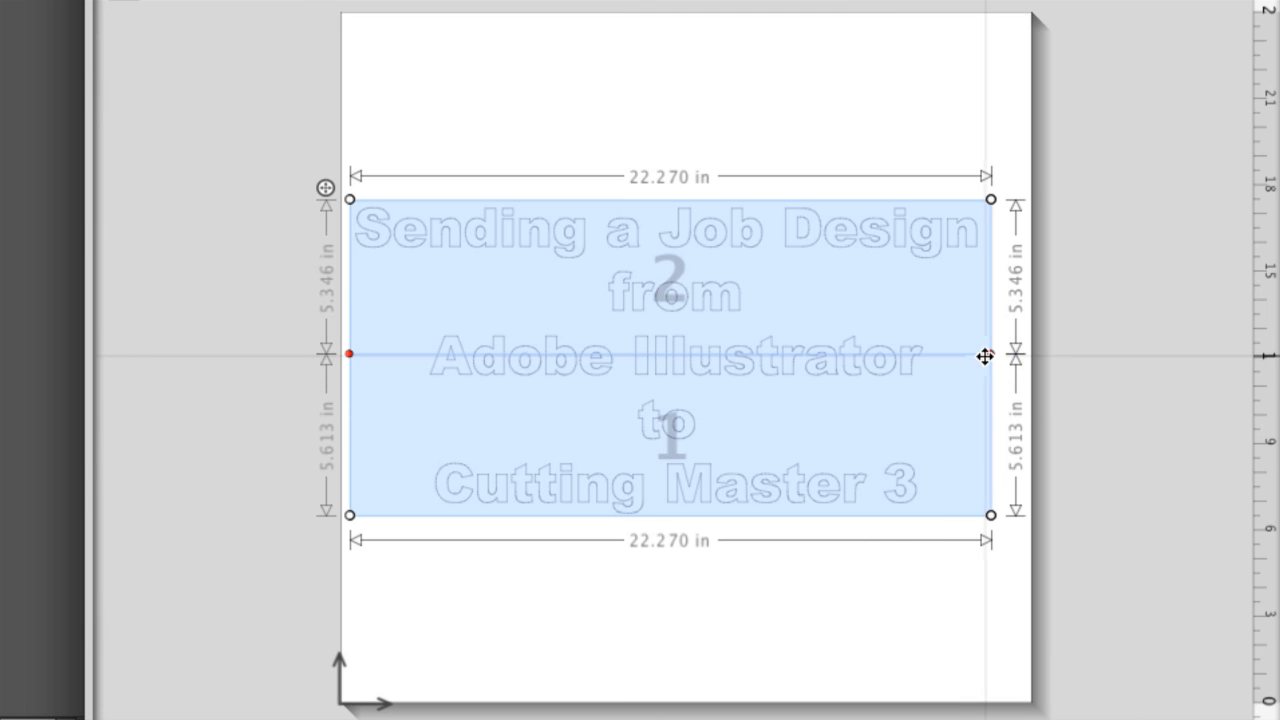
# Step: Raise the horizontal tile division to about 6.76 in above the lower edge, and add a vertical division about 14.68 in from the left edge
pyautogui.moveTo(991, 352); pyautogui.dragTo(987, 322)
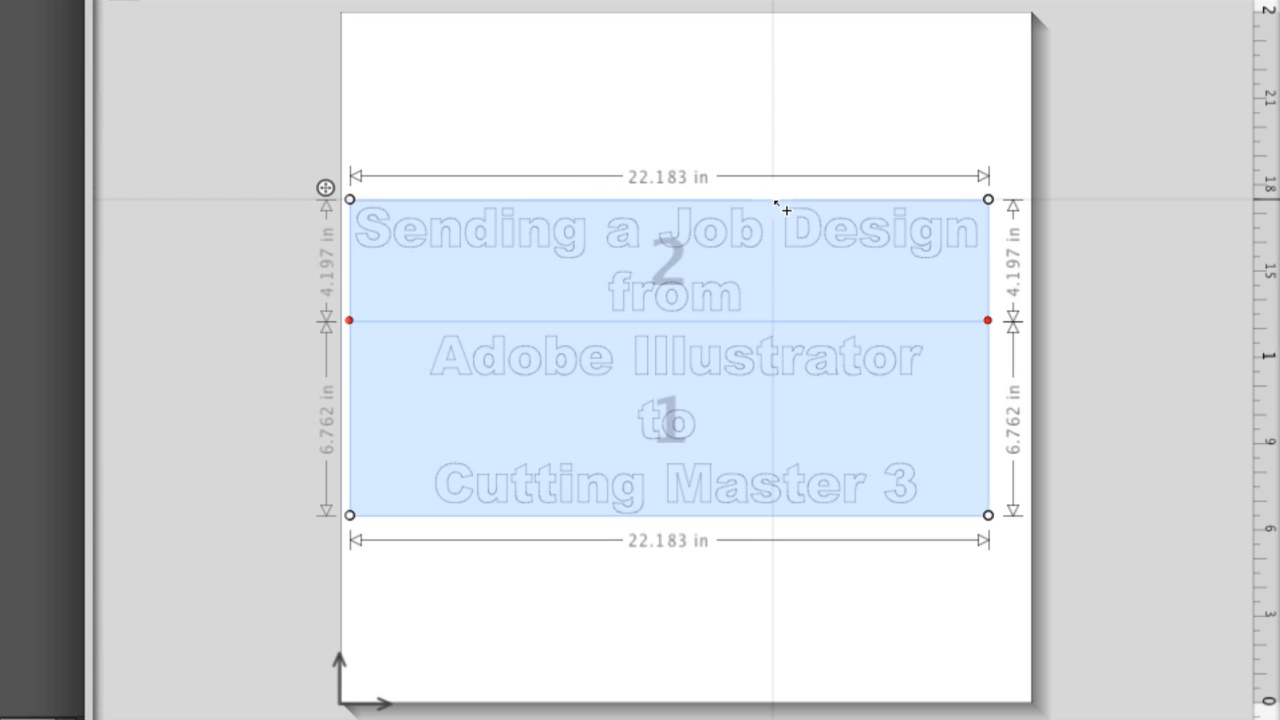
pyautogui.click(772, 200)
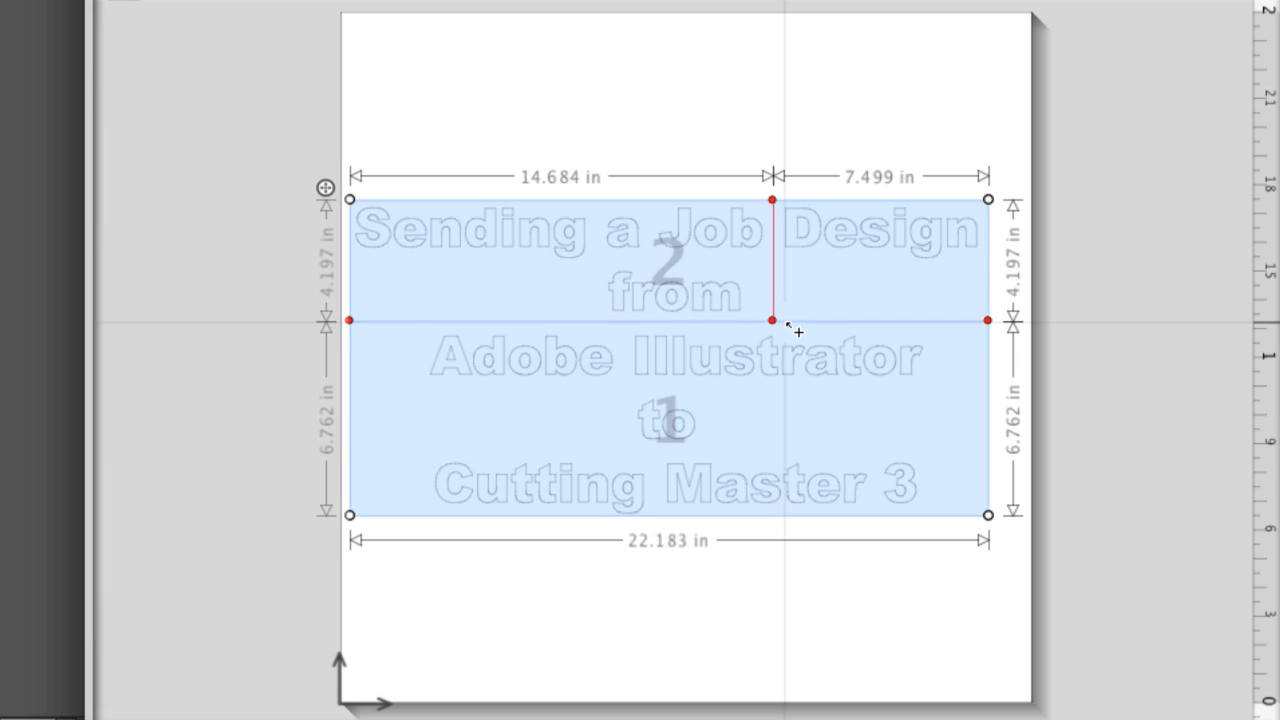
pyautogui.click(797, 524)
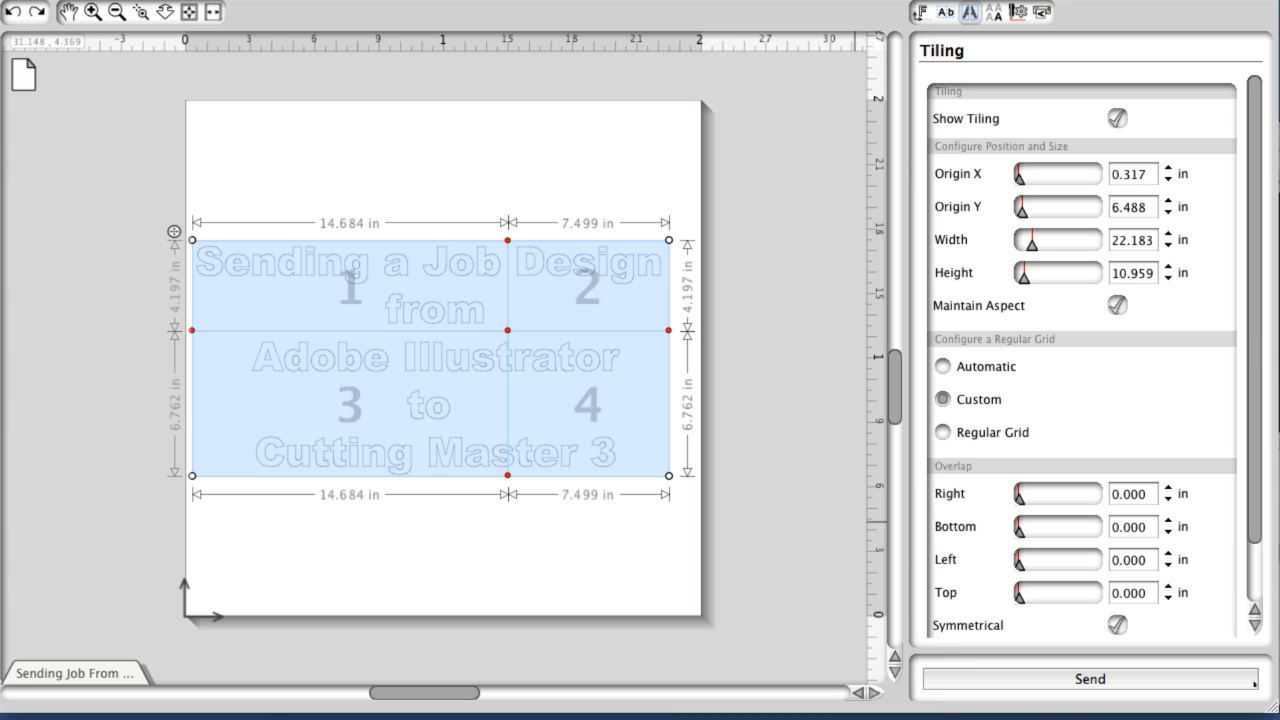
# Step: Reset the tiling to Automatic, and switch to Custom to add a vertical division about 15.57 in from the left edge
pyautogui.scroll(3, 1256, 371)
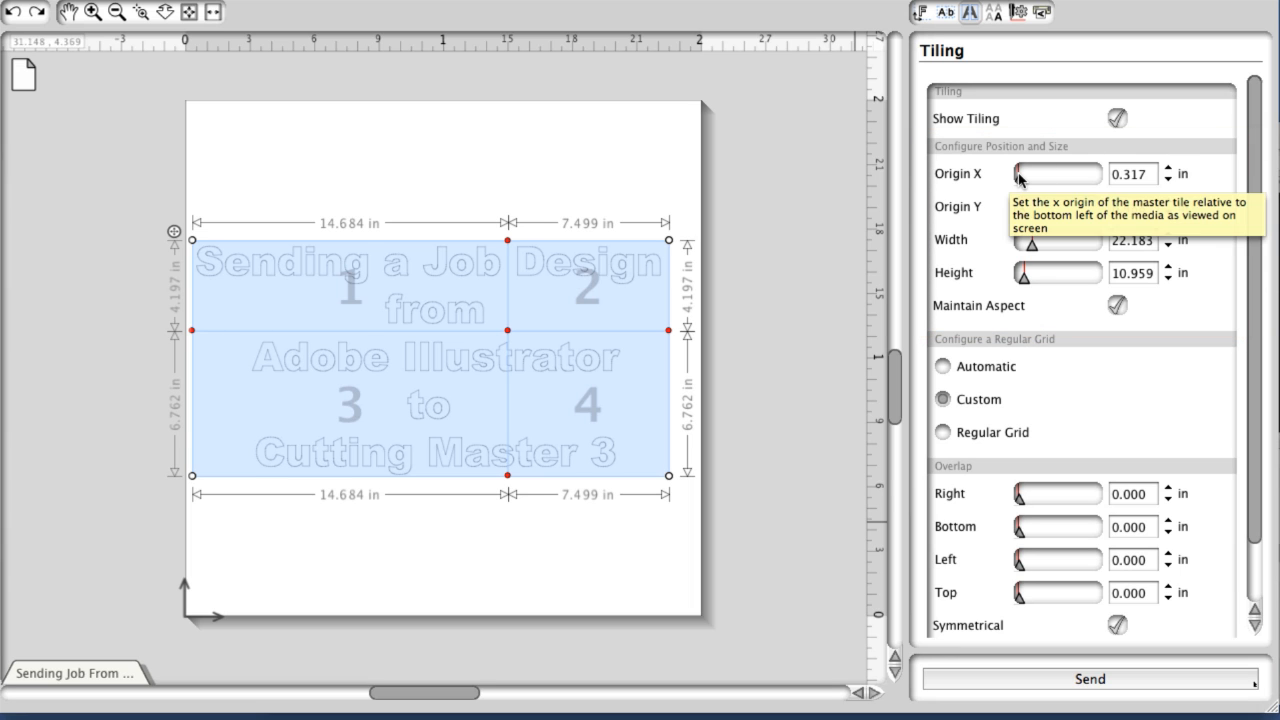
pyautogui.moveTo(1018, 178)
pyautogui.mouseDown()
pyautogui.moveTo(1031, 177)
pyautogui.moveTo(1019, 178)
pyautogui.mouseUp()
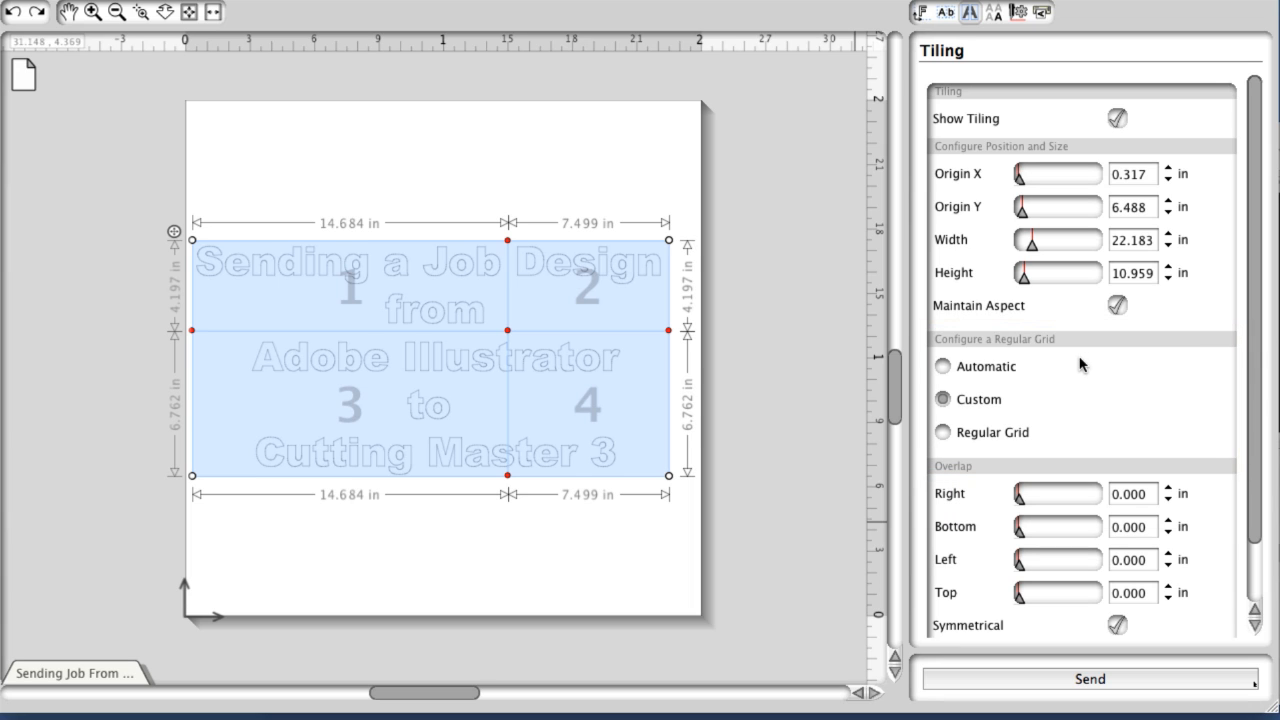
pyautogui.click(943, 367)
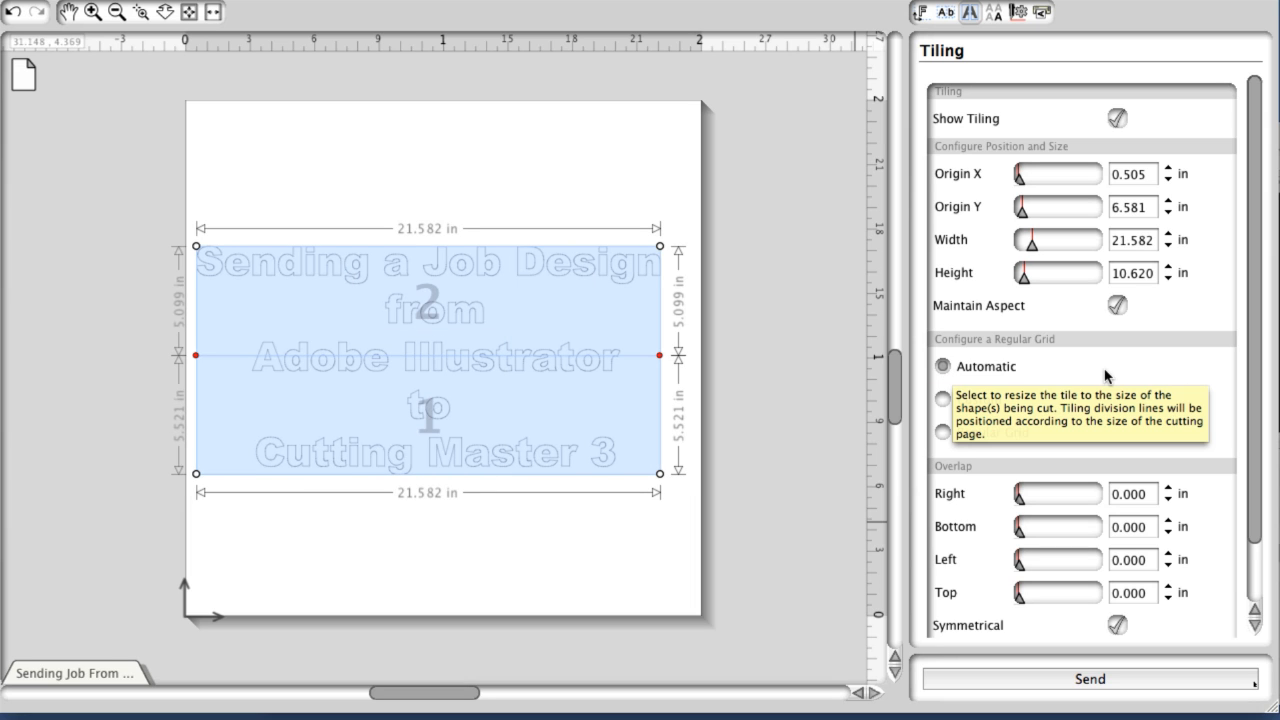
pyautogui.click(942, 400)
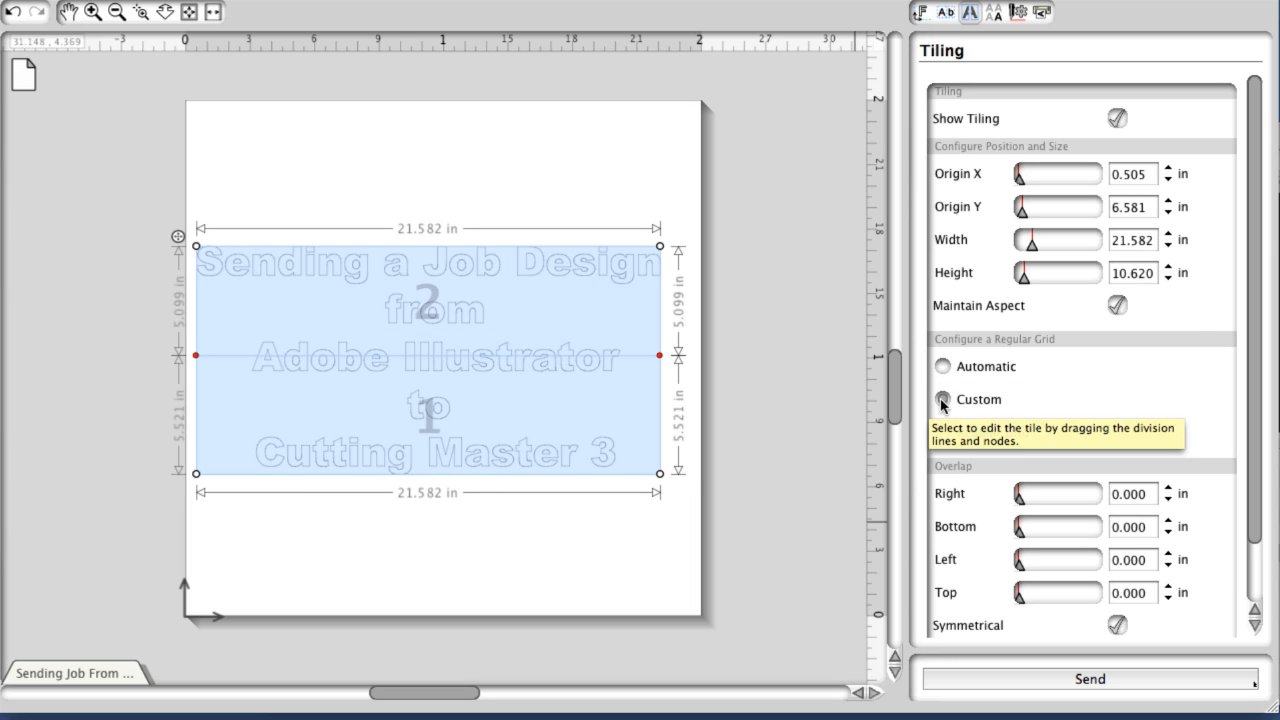
pyautogui.moveTo(533, 250); pyautogui.dragTo(543, 476)
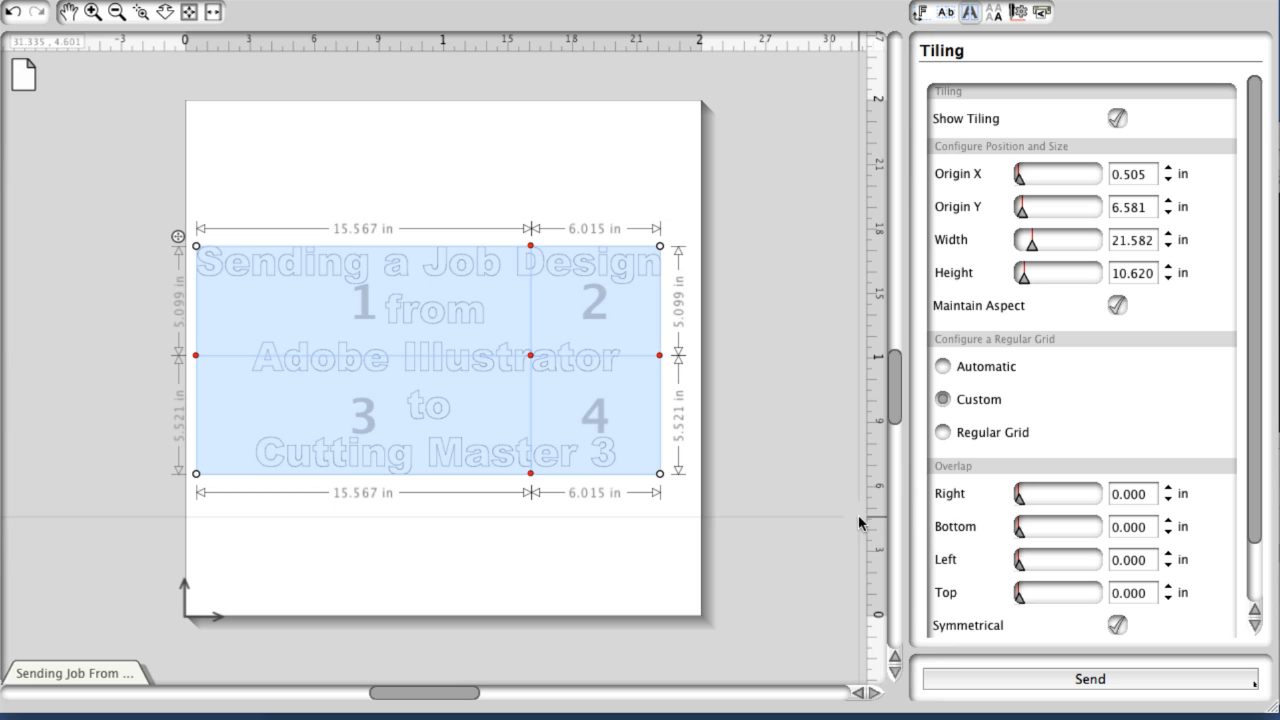
# Step: Switch the tiling to Regular Grid, widen the cells to about 11.496 in, and set 3 columns and 2 rows
pyautogui.click(944, 432)
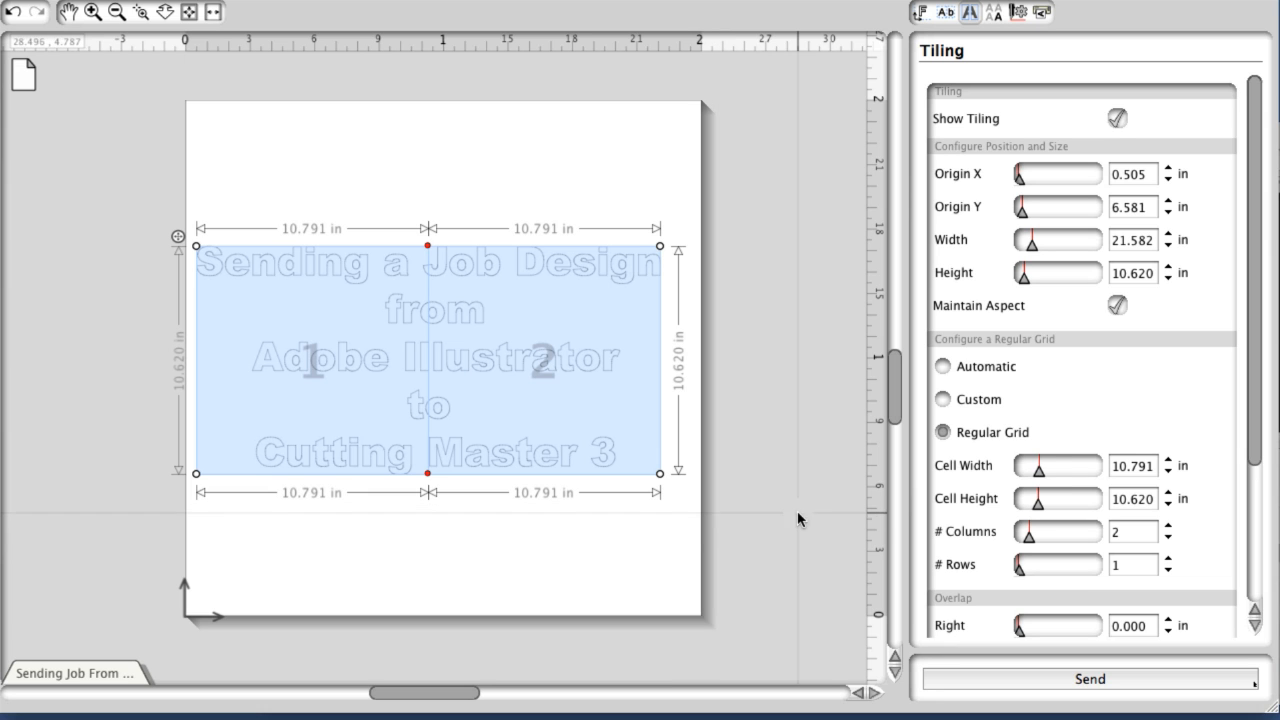
pyautogui.moveTo(1038, 478); pyautogui.dragTo(1042, 480)
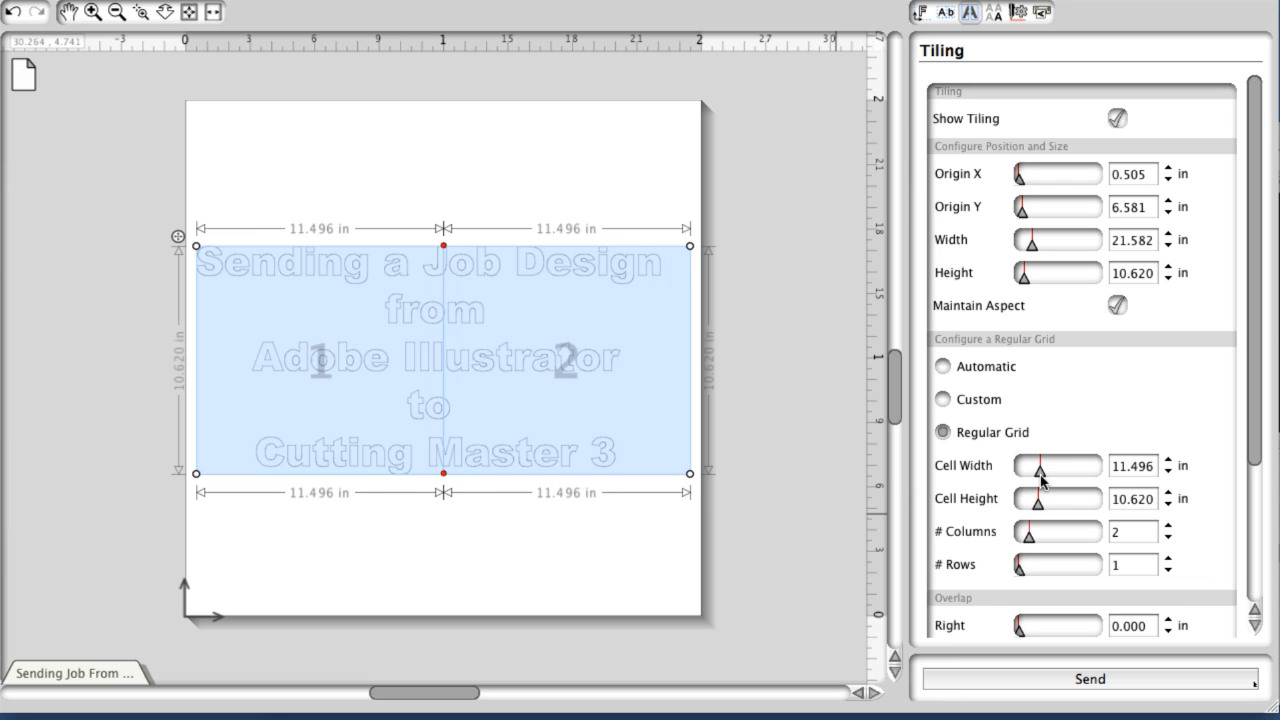
pyautogui.moveTo(1028, 536); pyautogui.dragTo(1036, 574)
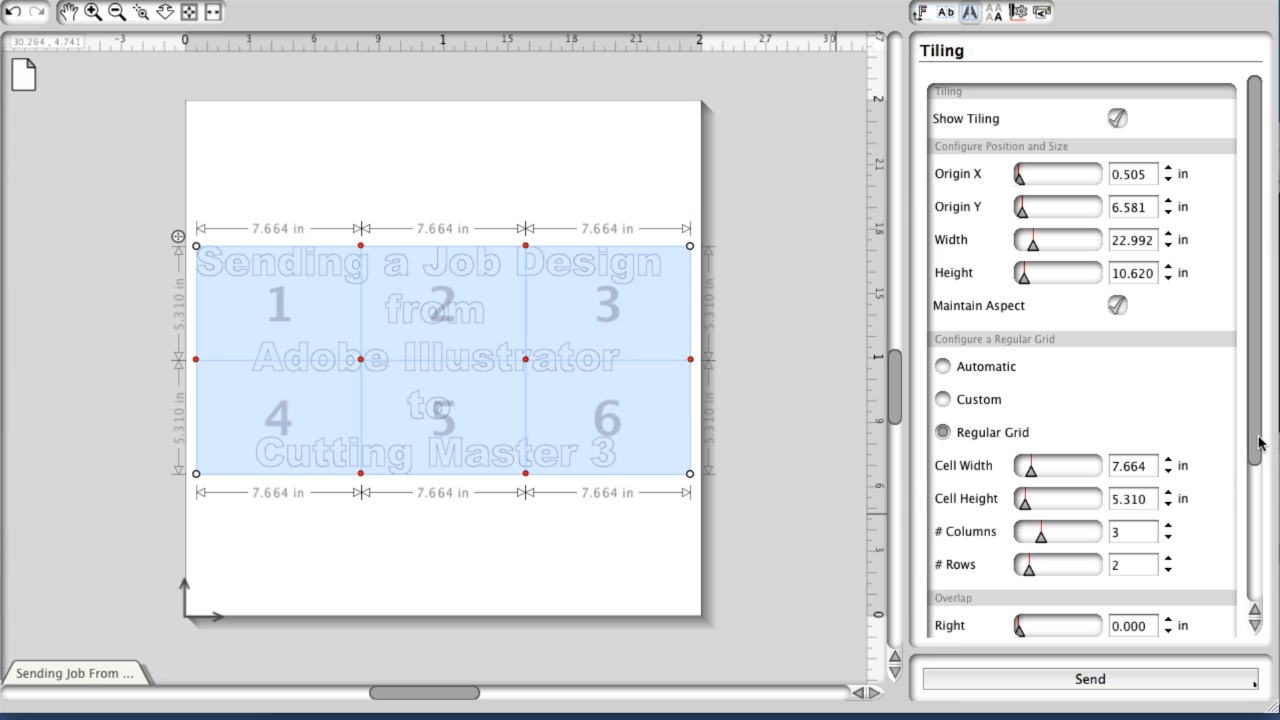
# Step: Set the symmetrical tile overlap to about 1.075 in right and 1.050 in bottom, and hide the tile dimensions
pyautogui.moveTo(1260, 440); pyautogui.dragTo(1258, 580)
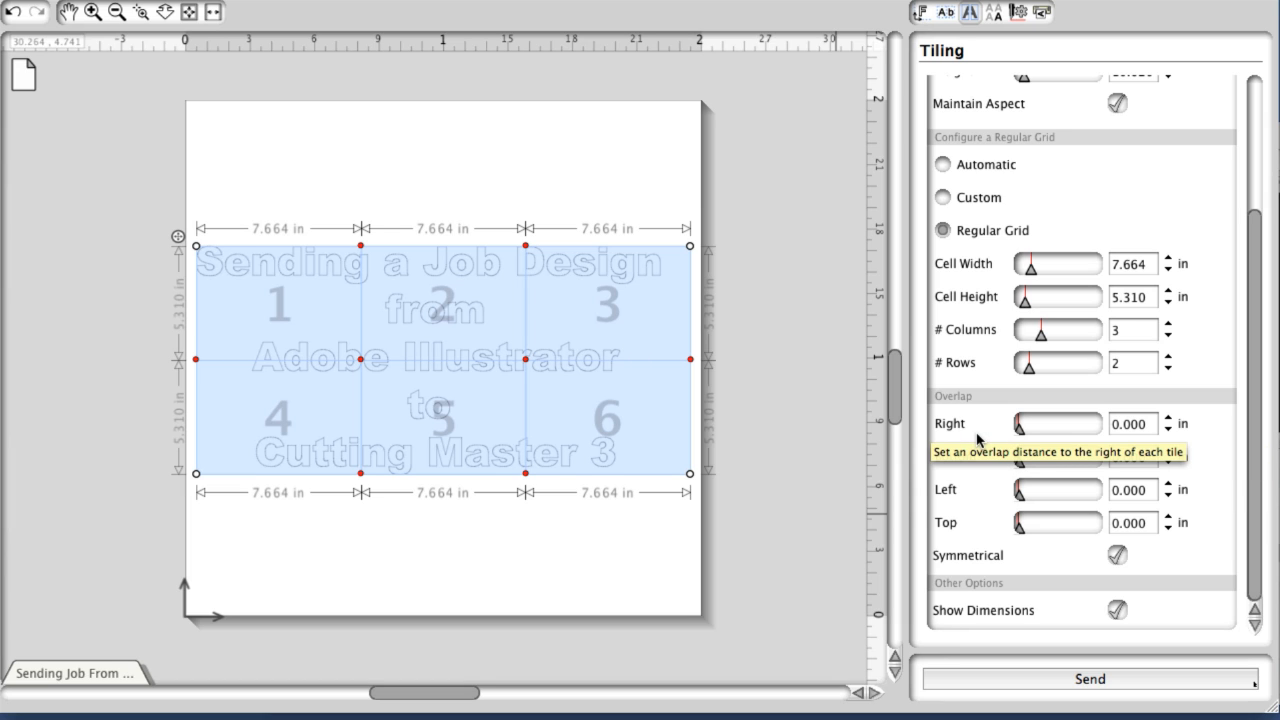
pyautogui.moveTo(1019, 428)
pyautogui.mouseDown()
pyautogui.moveTo(1047, 433)
pyautogui.moveTo(1024, 437)
pyautogui.moveTo(1045, 433)
pyautogui.moveTo(1031, 433)
pyautogui.moveTo(1034, 466)
pyautogui.moveTo(1000, 468)
pyautogui.mouseUp()
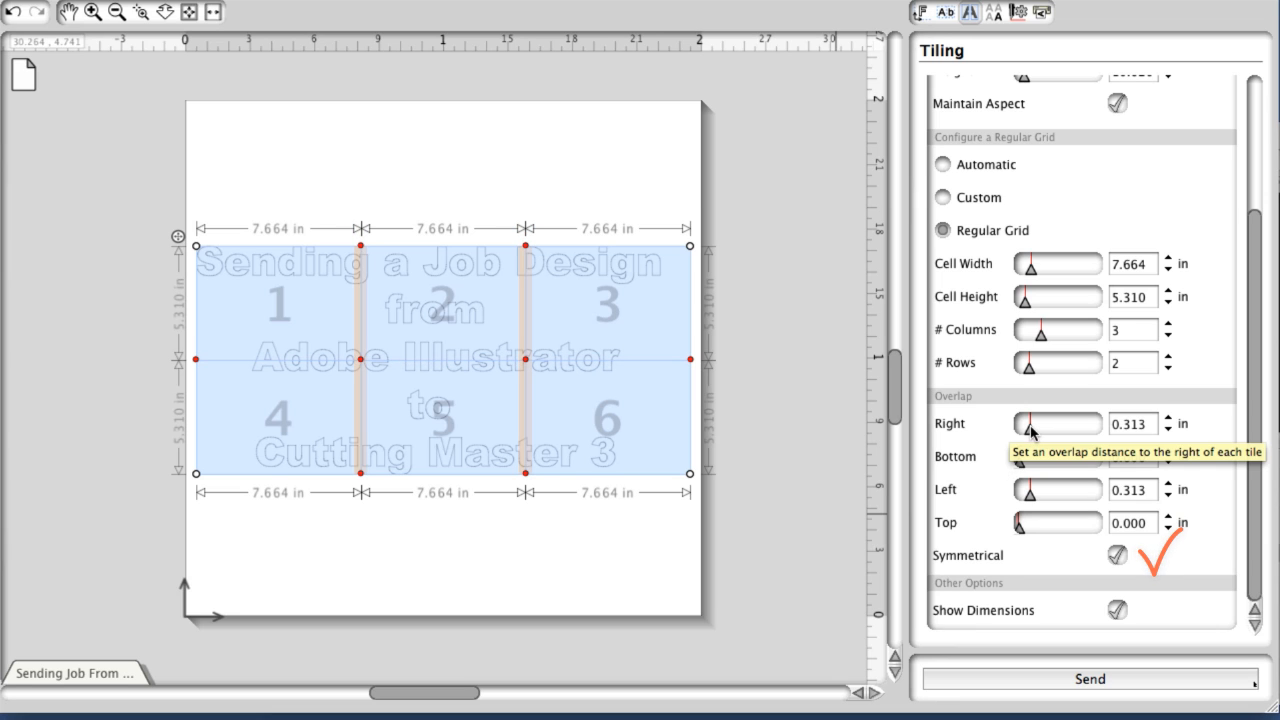
pyautogui.moveTo(1031, 430)
pyautogui.mouseDown()
pyautogui.moveTo(1017, 430)
pyautogui.moveTo(1036, 468)
pyautogui.moveTo(1021, 432)
pyautogui.moveTo(1037, 432)
pyautogui.mouseUp()
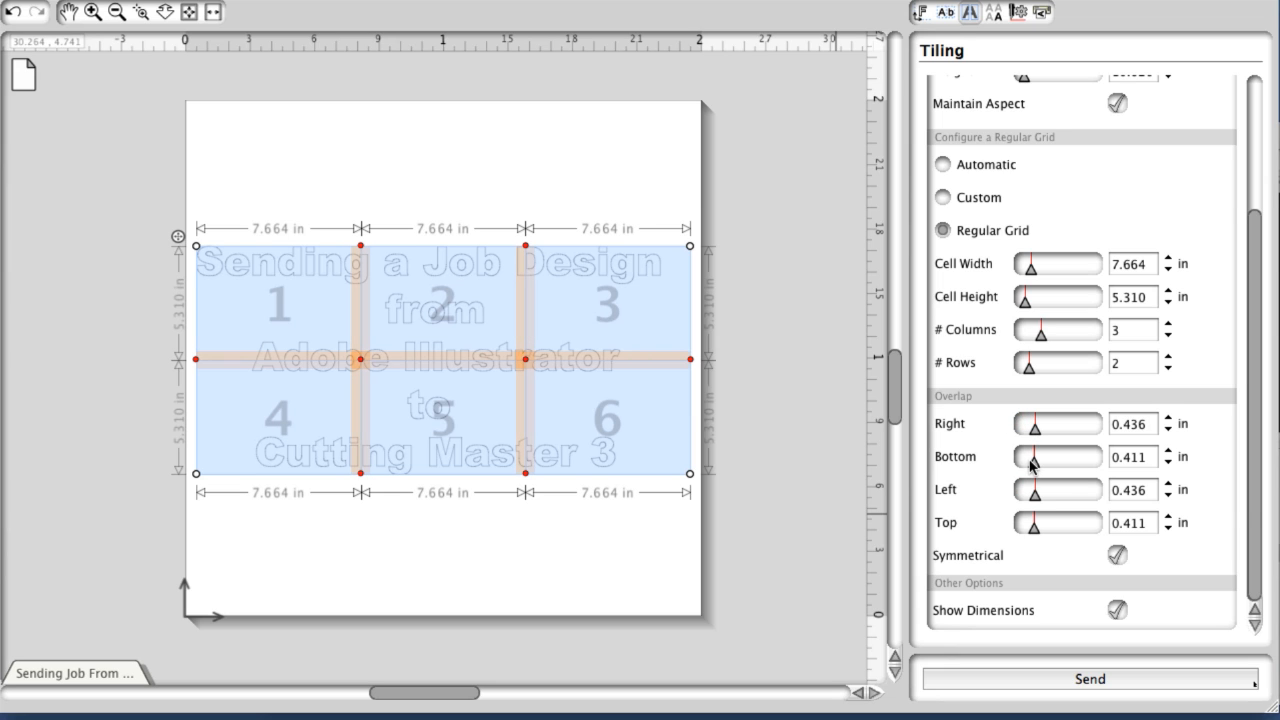
pyautogui.moveTo(1031, 462); pyautogui.dragTo(1062, 465)
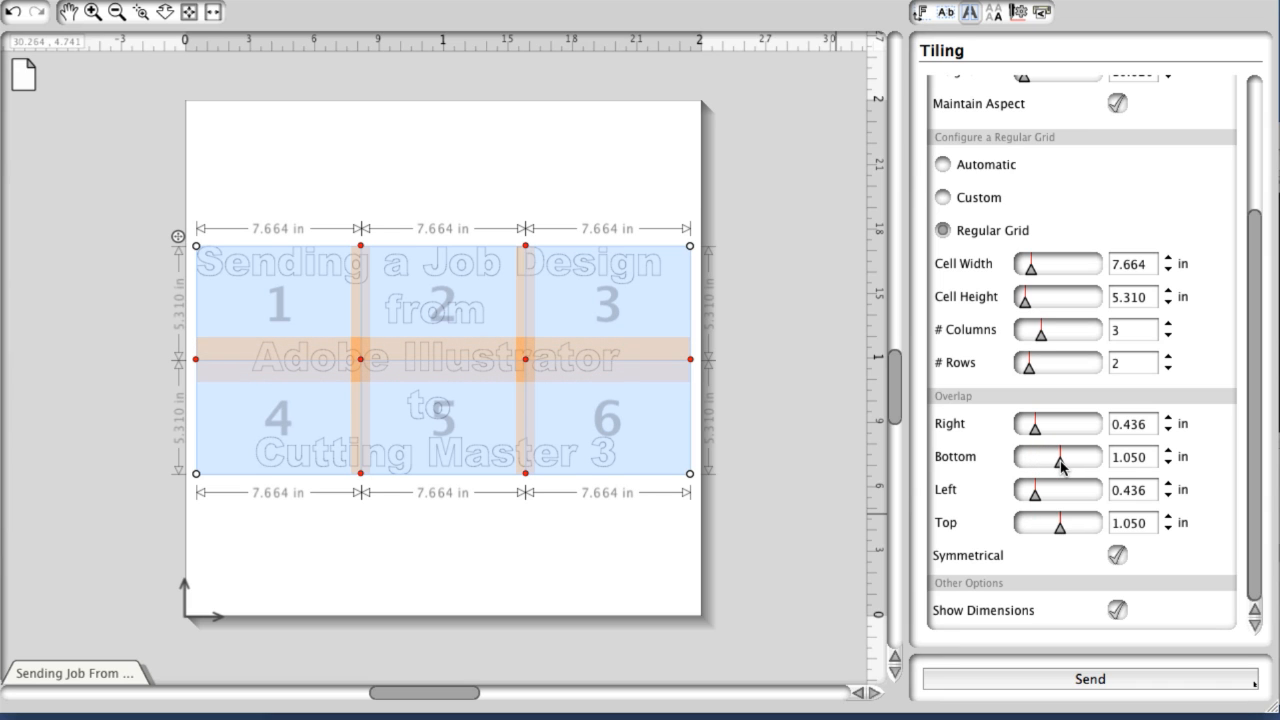
pyautogui.moveTo(1035, 428); pyautogui.dragTo(1062, 433)
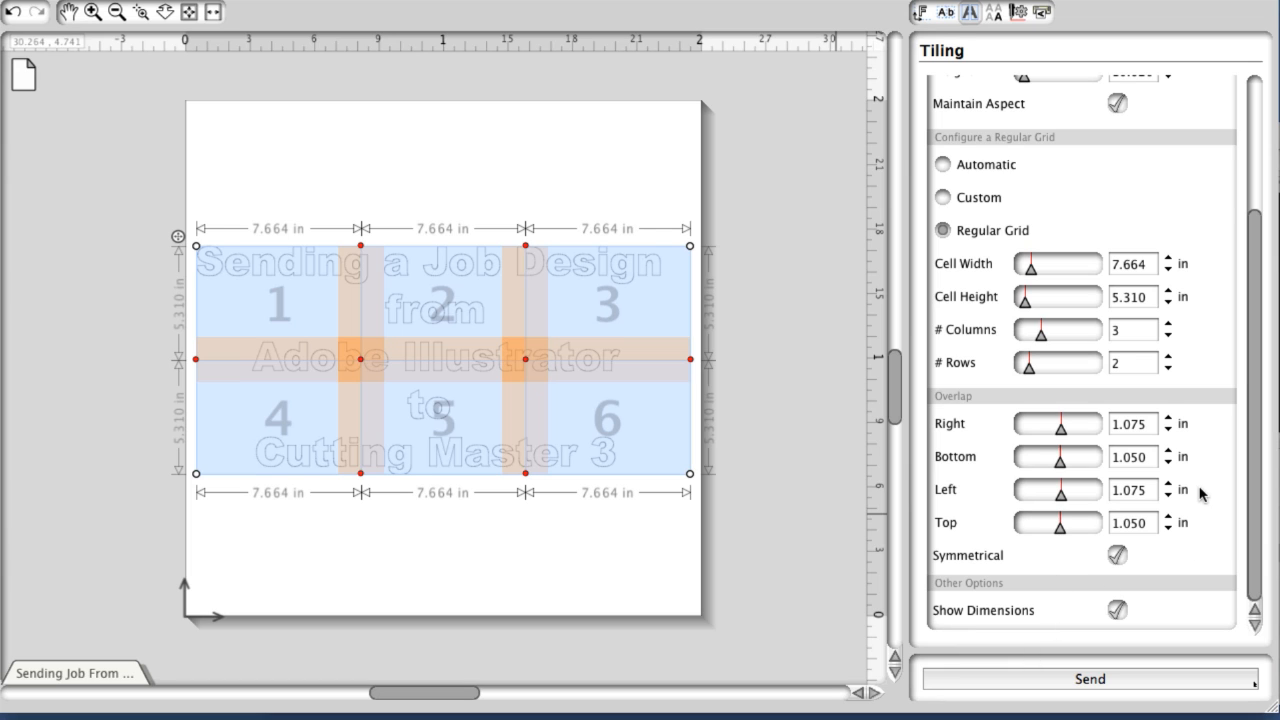
pyautogui.click(1117, 610)
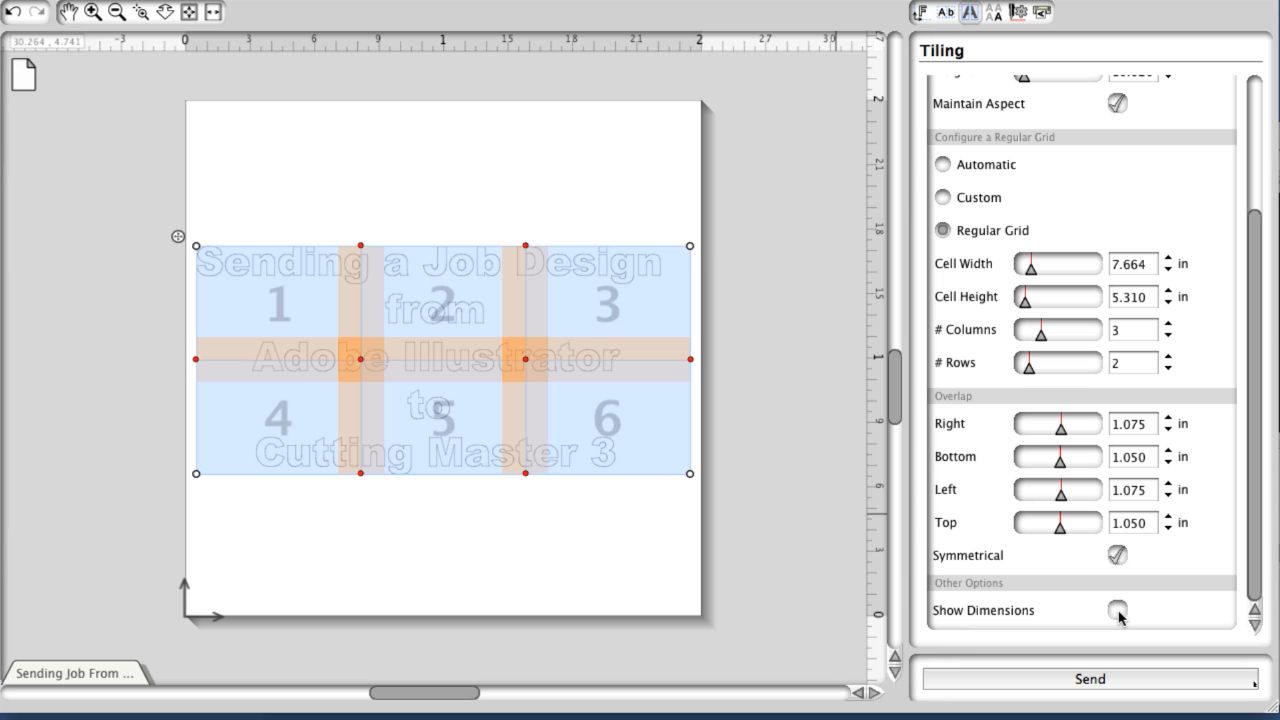
# Step: Toggle the display of the tile dimensions, leaving them shown on the job
pyautogui.click(1117, 610)
pyautogui.click(1117, 610)
pyautogui.click(1118, 611)
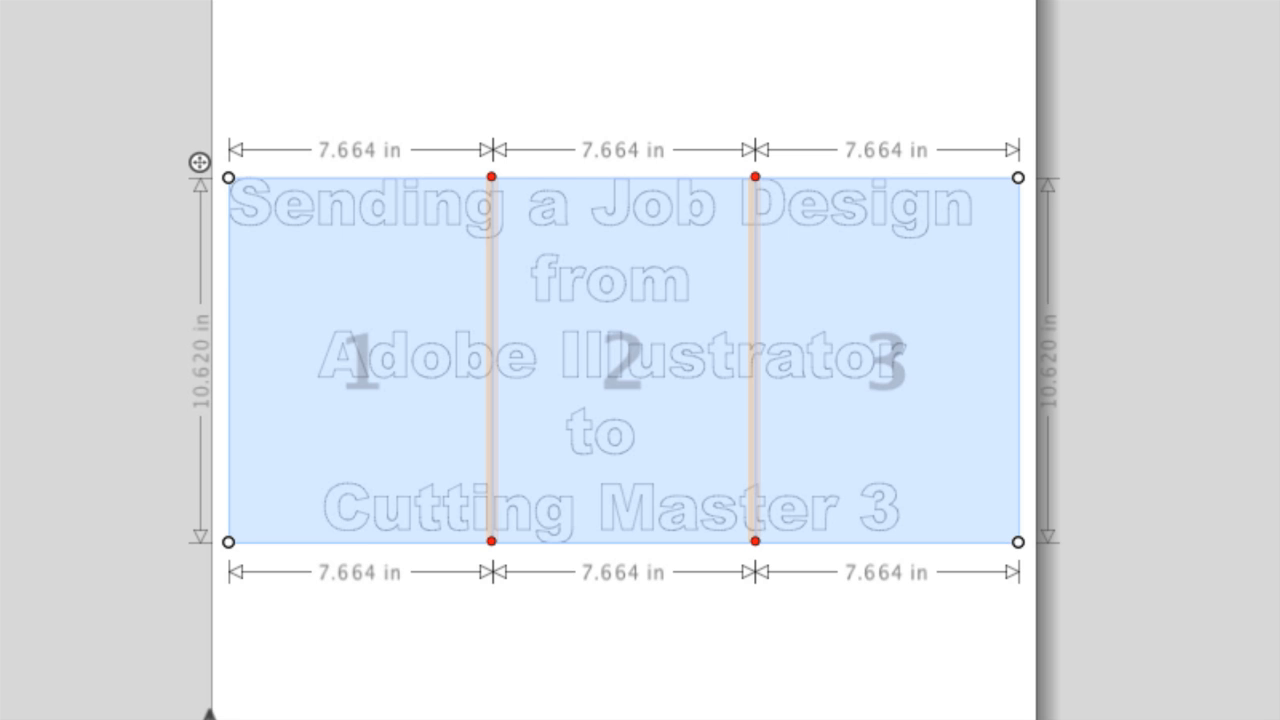
# Step: Switch tile 1 off and back on, and toggle tiles 2 and 3 to choose which tiles get cut
pyautogui.click(318, 455)
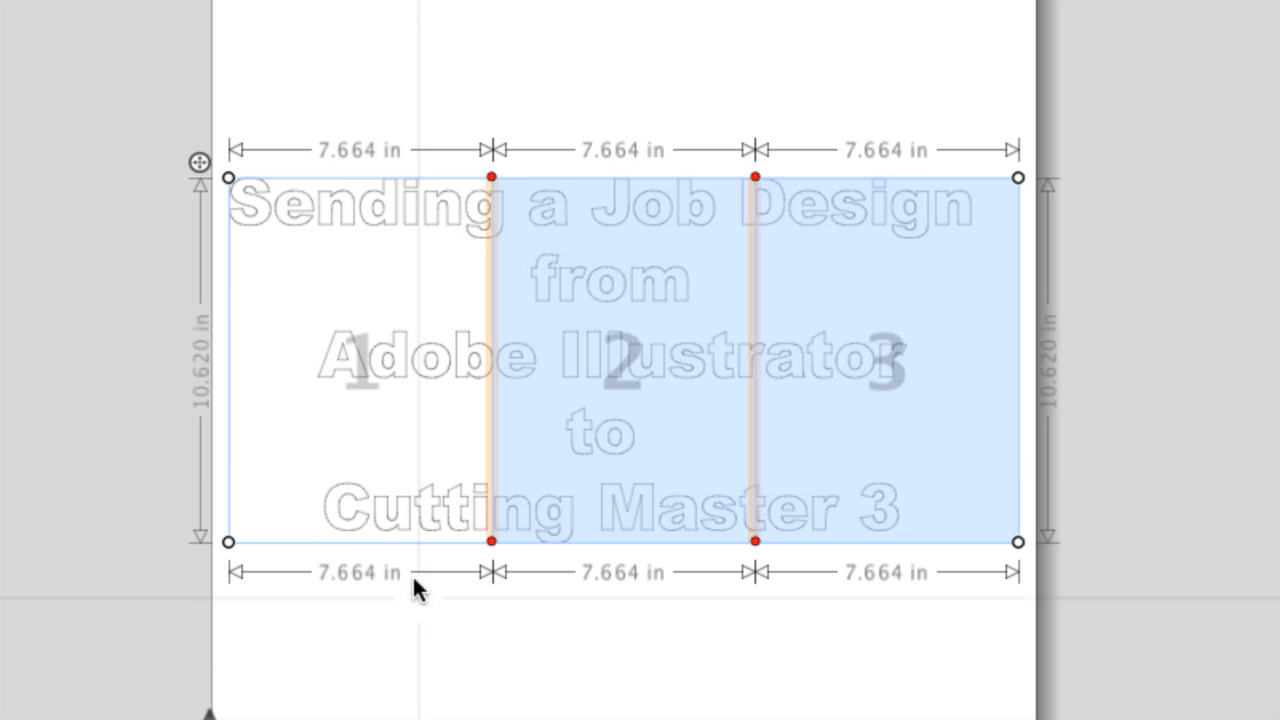
pyautogui.click(398, 462)
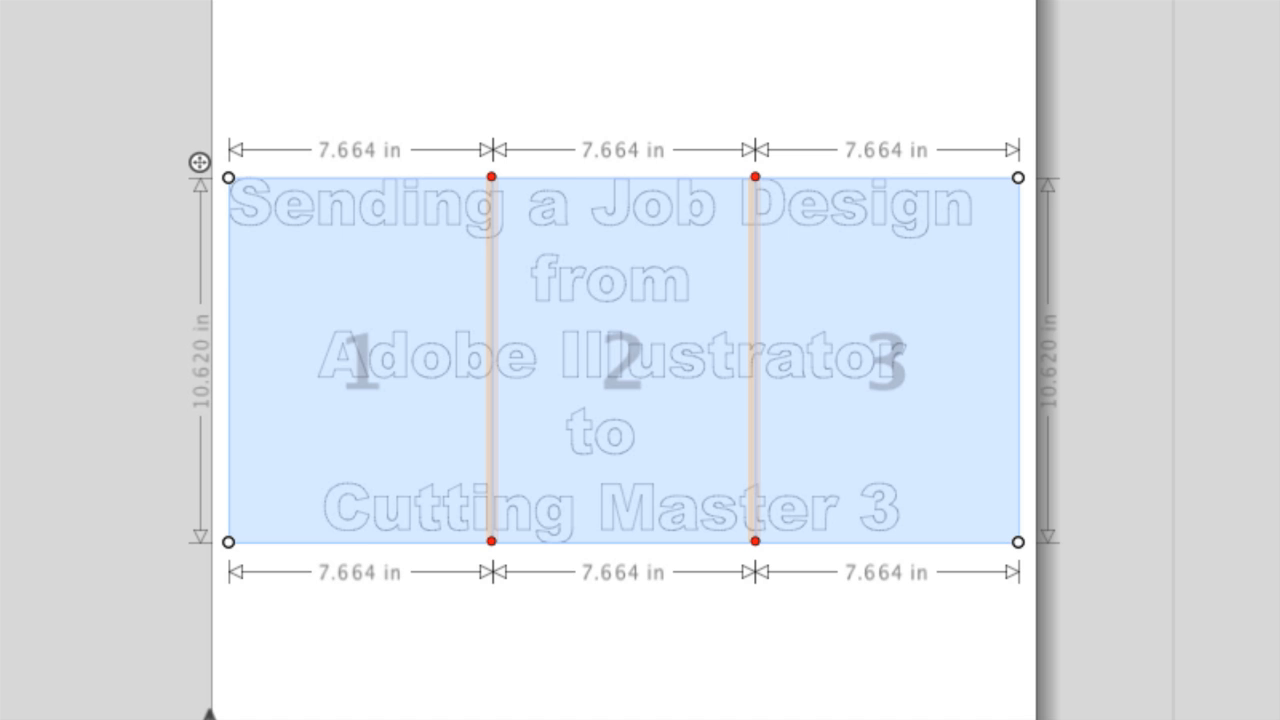
pyautogui.click(662, 483)
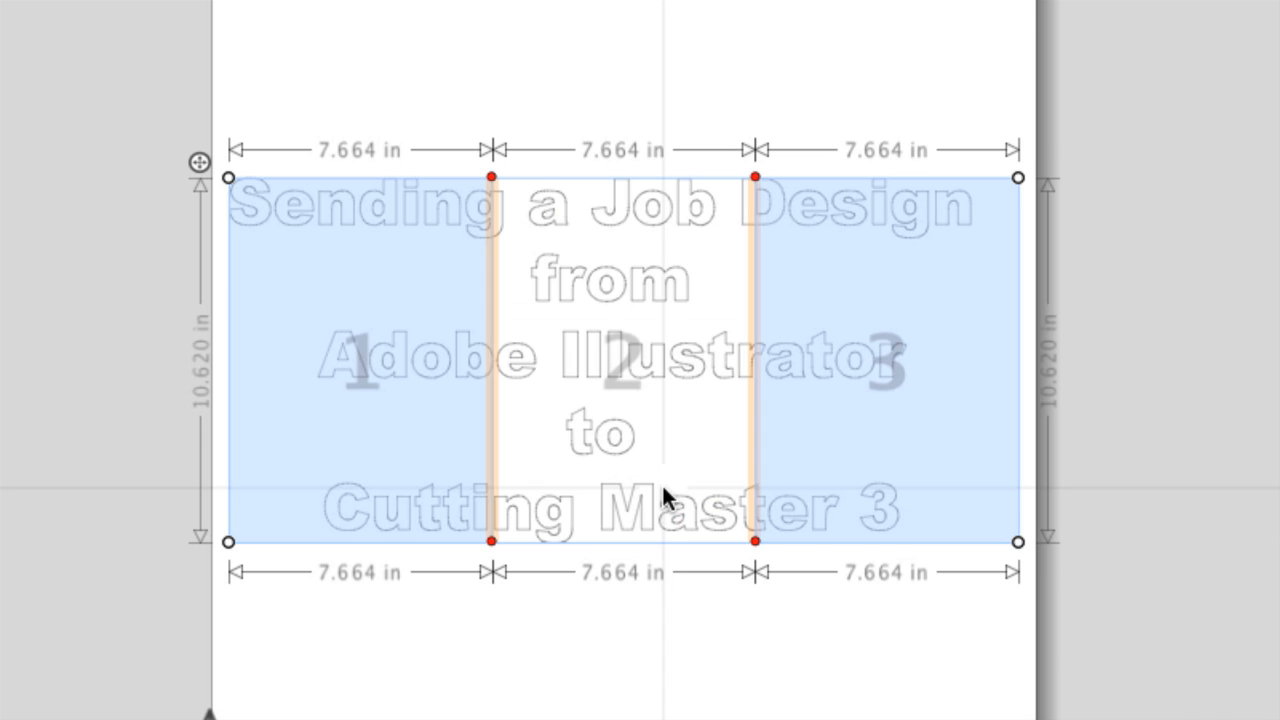
pyautogui.click(860, 488)
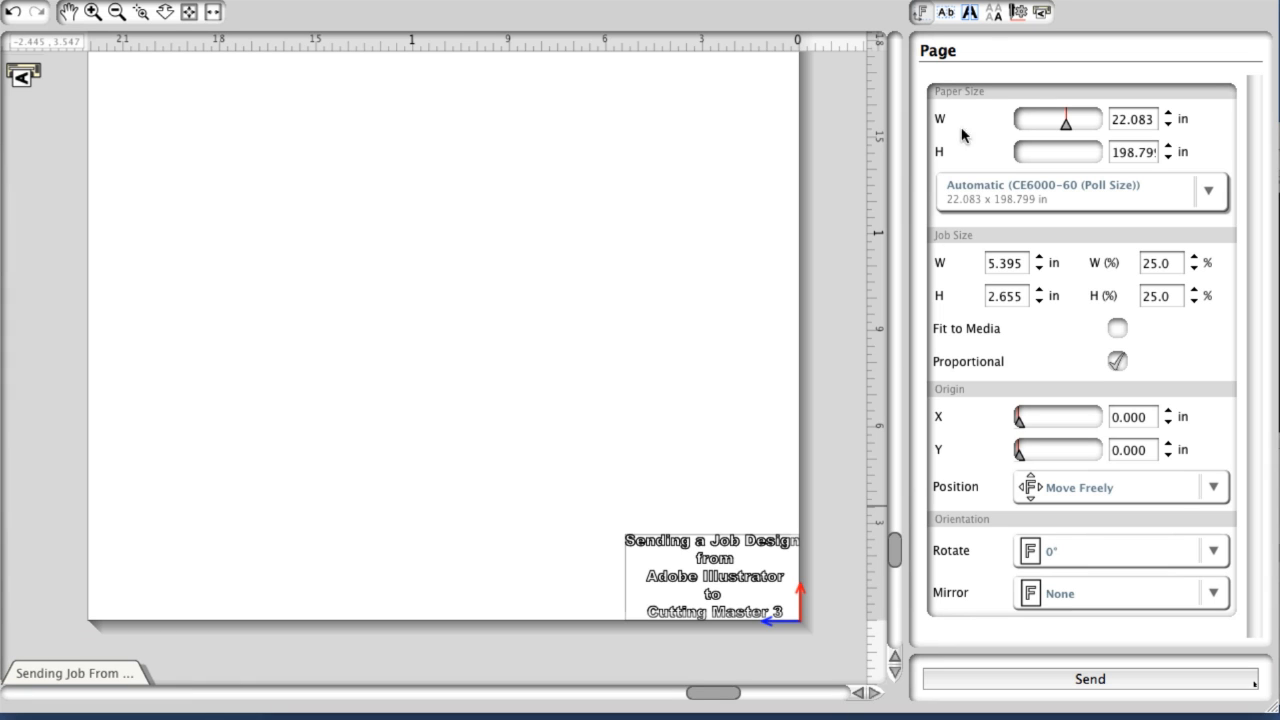
# Step: Arrange matrix copies of the job design in 5 rows and 4 columns
pyautogui.click(997, 17)
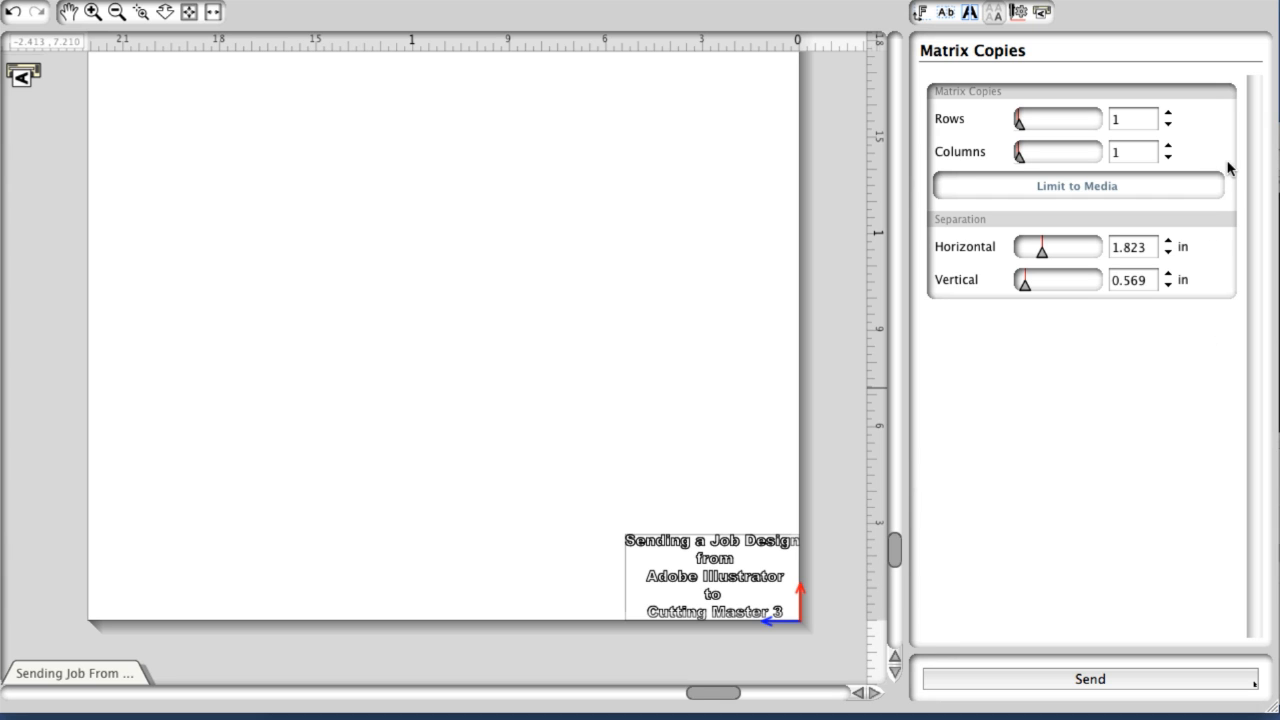
pyautogui.click(1168, 114)
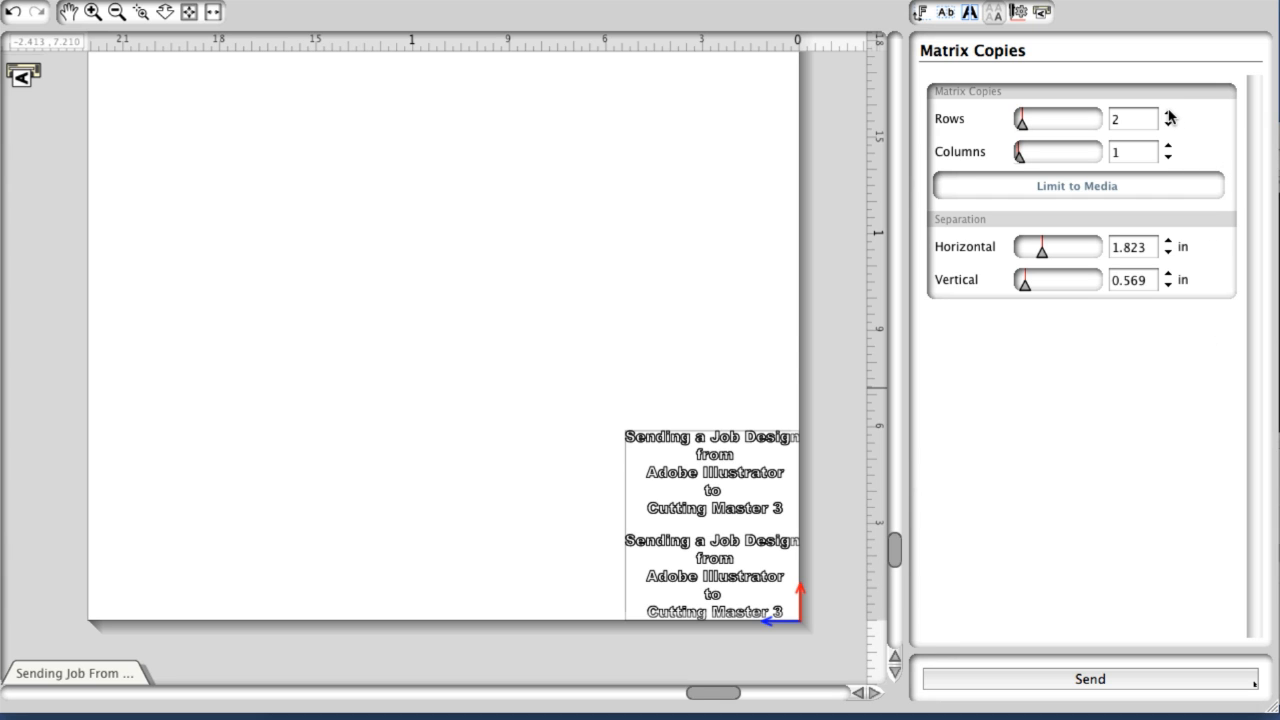
pyautogui.click(1168, 114)
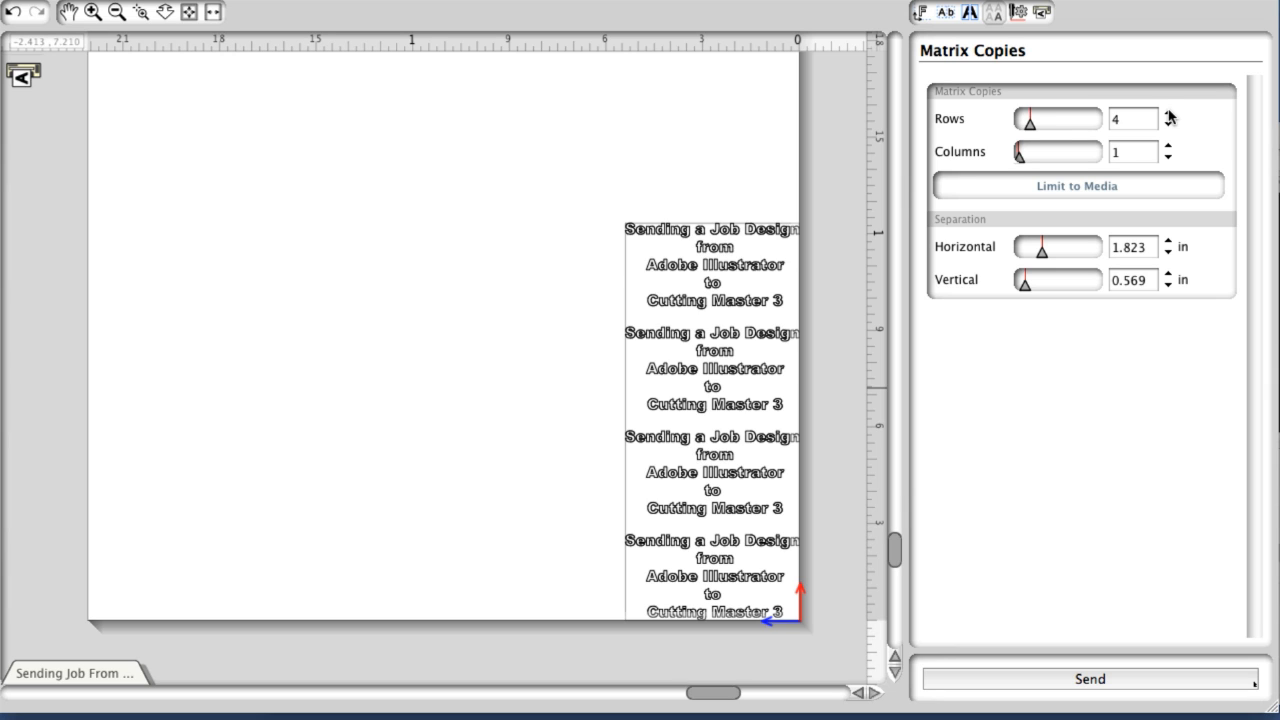
pyautogui.click(1168, 114)
pyautogui.click(1168, 114)
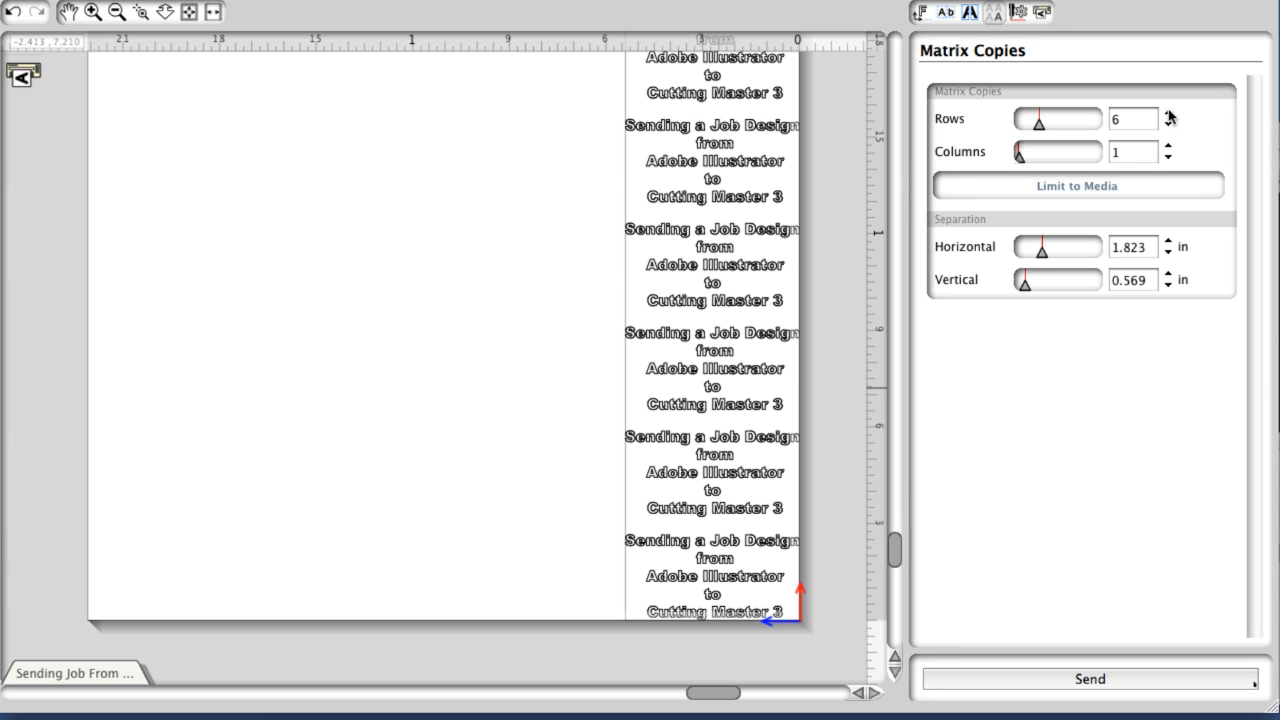
pyautogui.click(1168, 127)
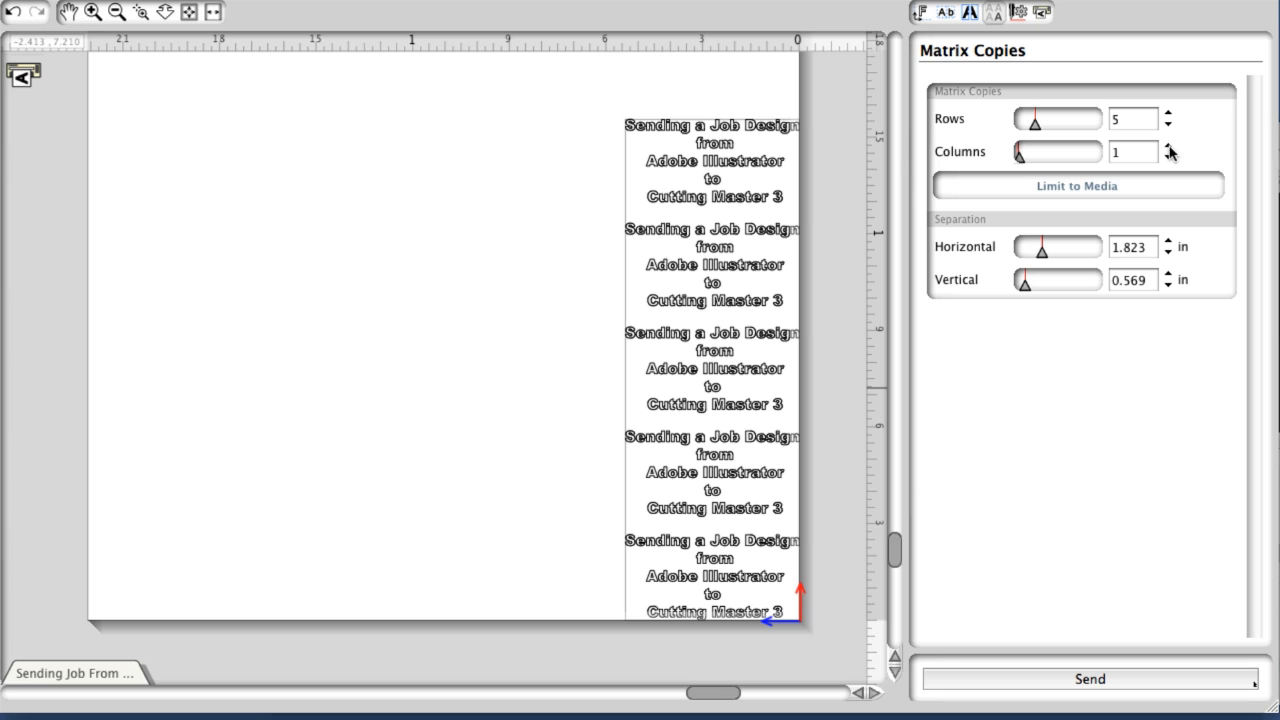
pyautogui.click(1168, 146)
pyautogui.click(1168, 146)
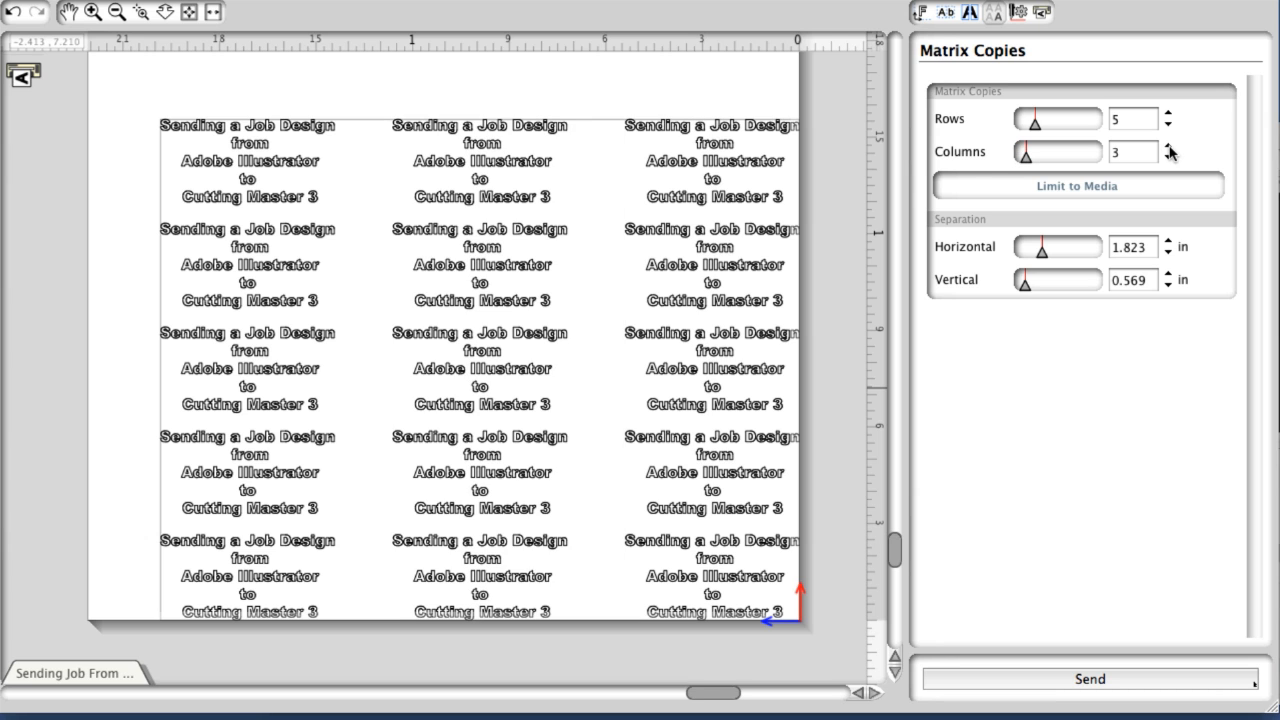
pyautogui.click(1168, 146)
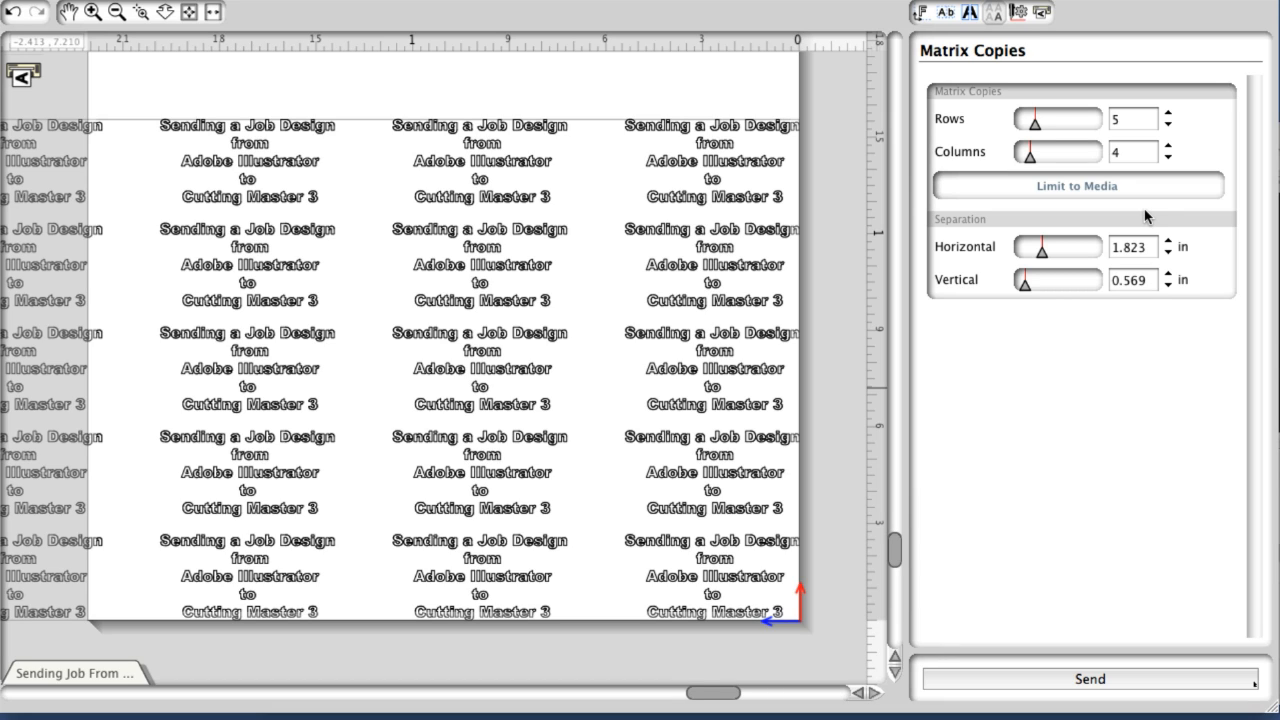
# Step: Limit the matrix copies to the media, and try a vertical separation of about 0.717 in between them
pyautogui.click(1108, 184)
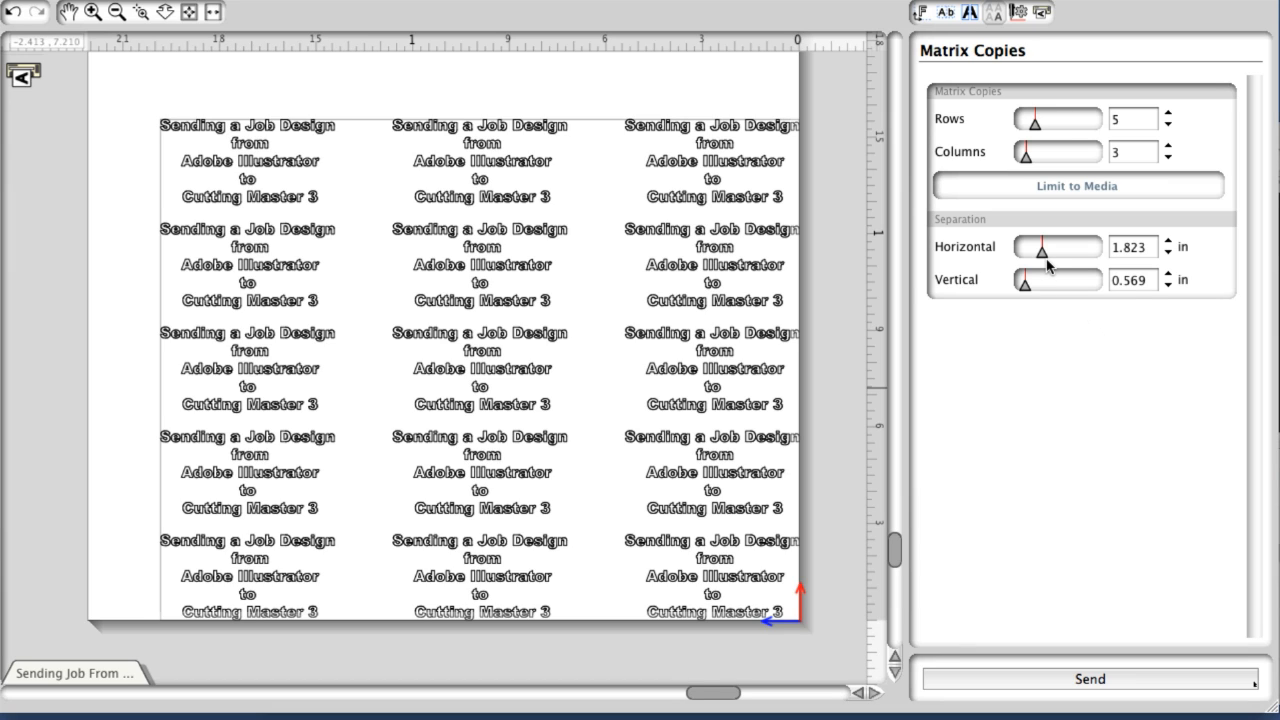
pyautogui.moveTo(1043, 256); pyautogui.dragTo(1029, 290)
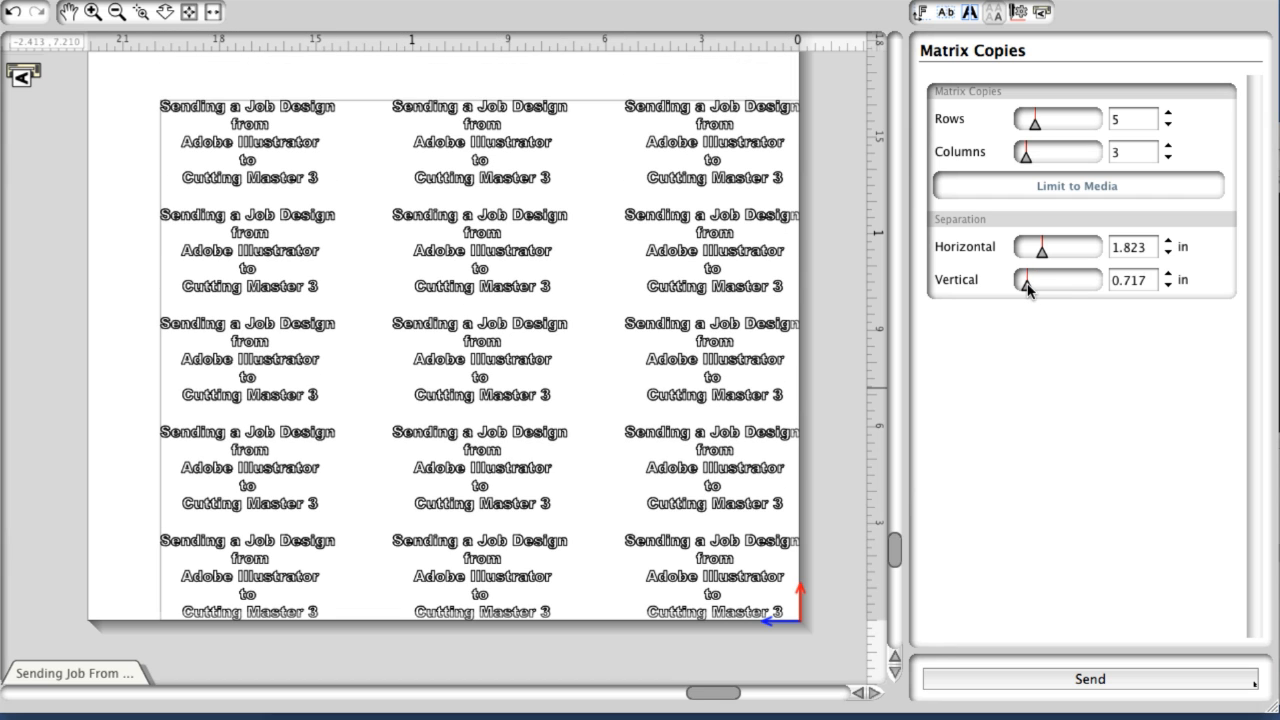
pyautogui.moveTo(1028, 289)
pyautogui.mouseDown()
pyautogui.moveTo(1042, 290)
pyautogui.moveTo(1022, 296)
pyautogui.mouseUp()
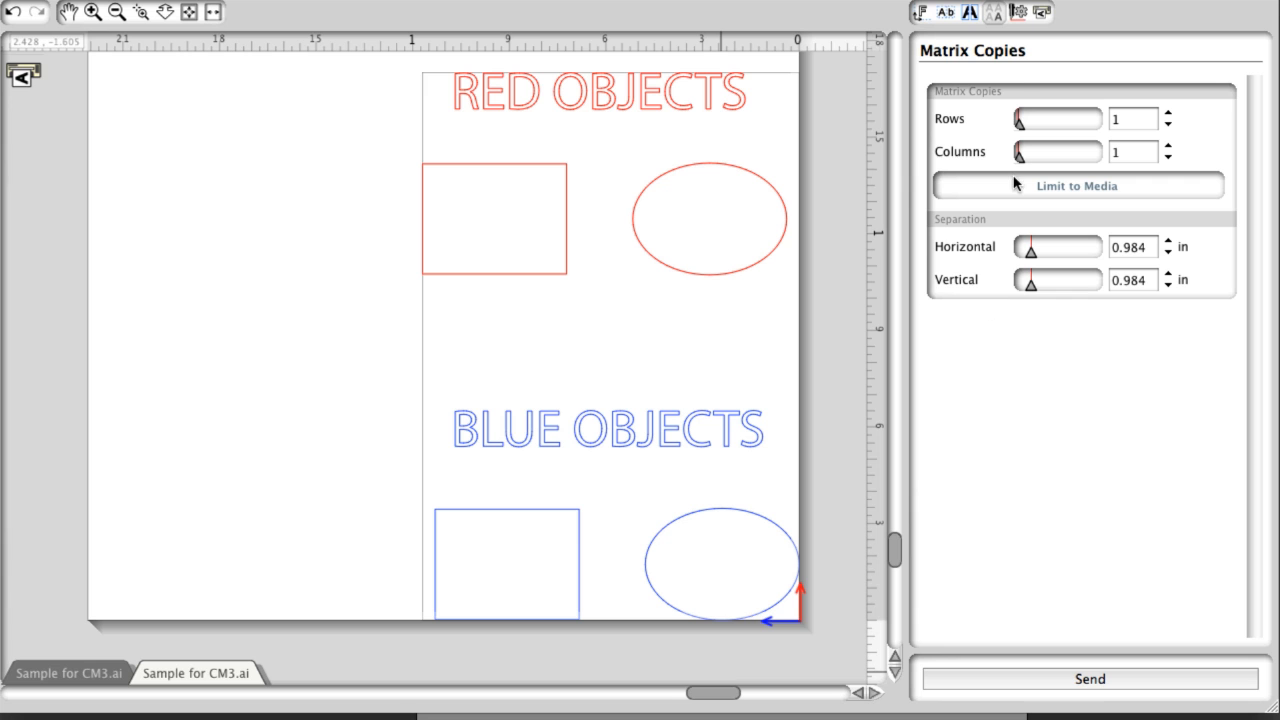
# Step: Open the cut job configuration, review its tiling options, and apply the cutting conditions to all lines together
pyautogui.click(1040, 14)
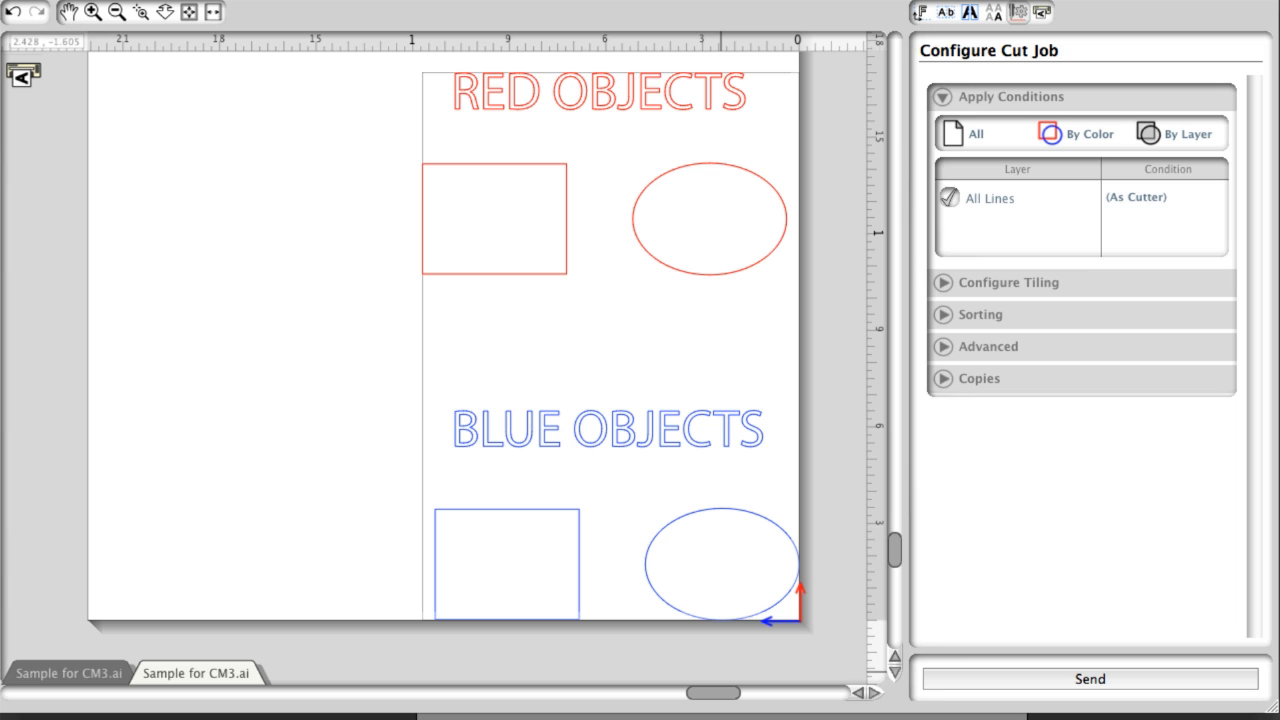
pyautogui.click(1042, 288)
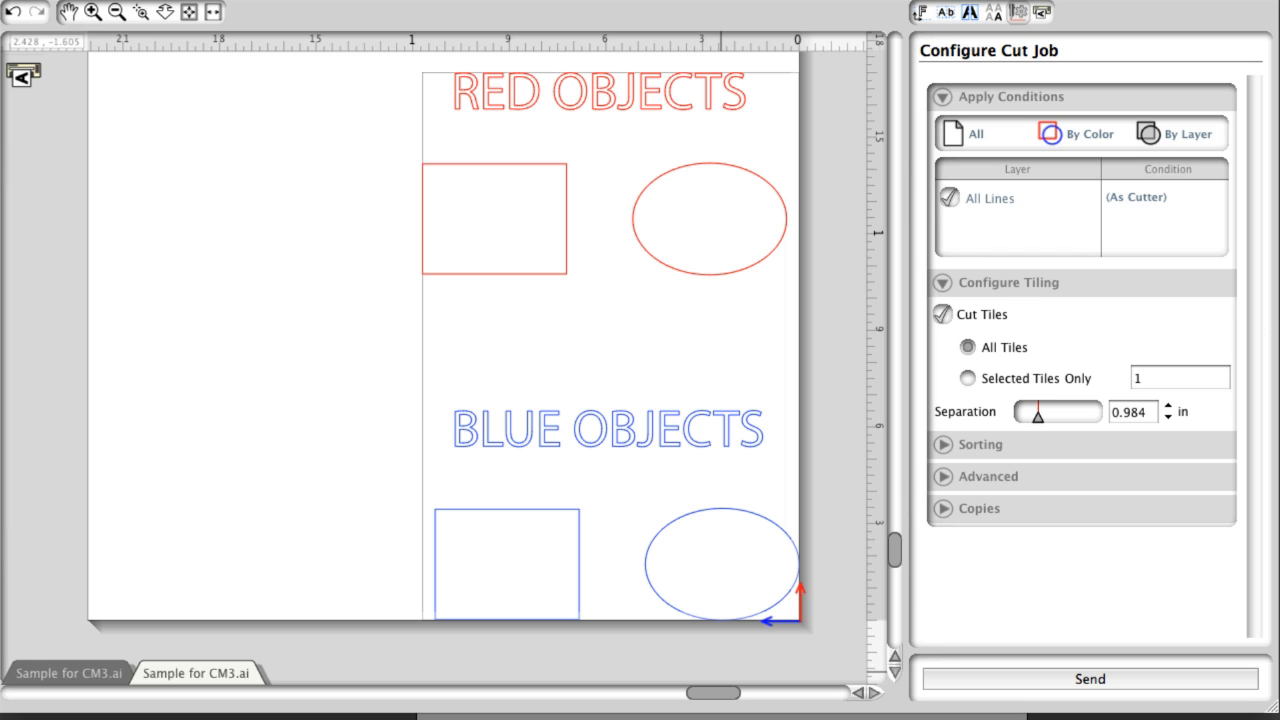
pyautogui.click(1044, 284)
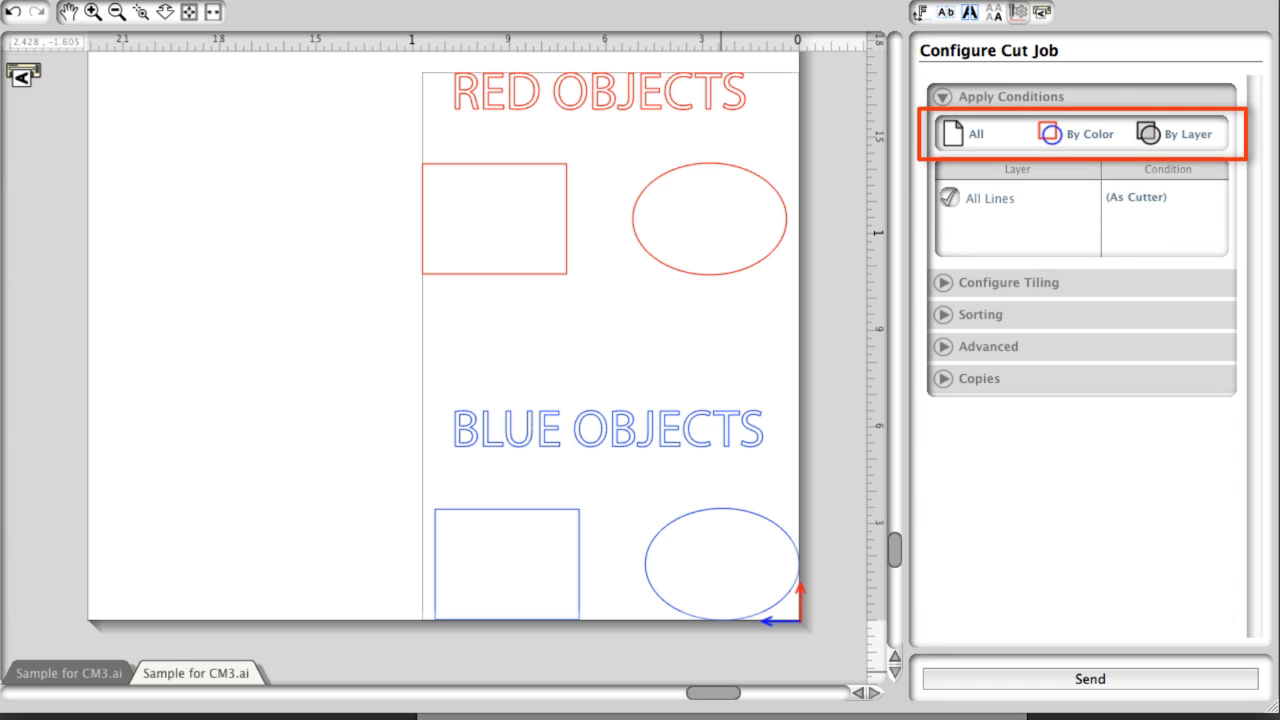
pyautogui.click(974, 133)
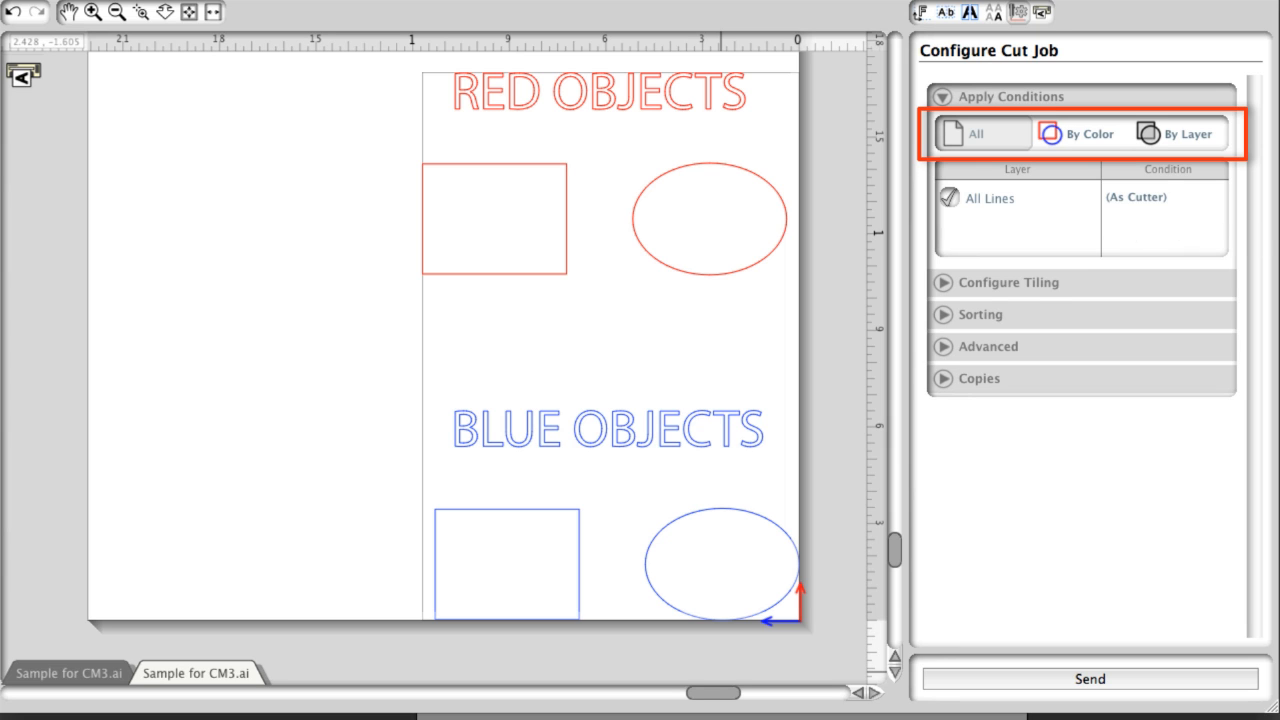
# Step: Group the cutting conditions by color, and turn the blue and red lines off and back on
pyautogui.click(1093, 139)
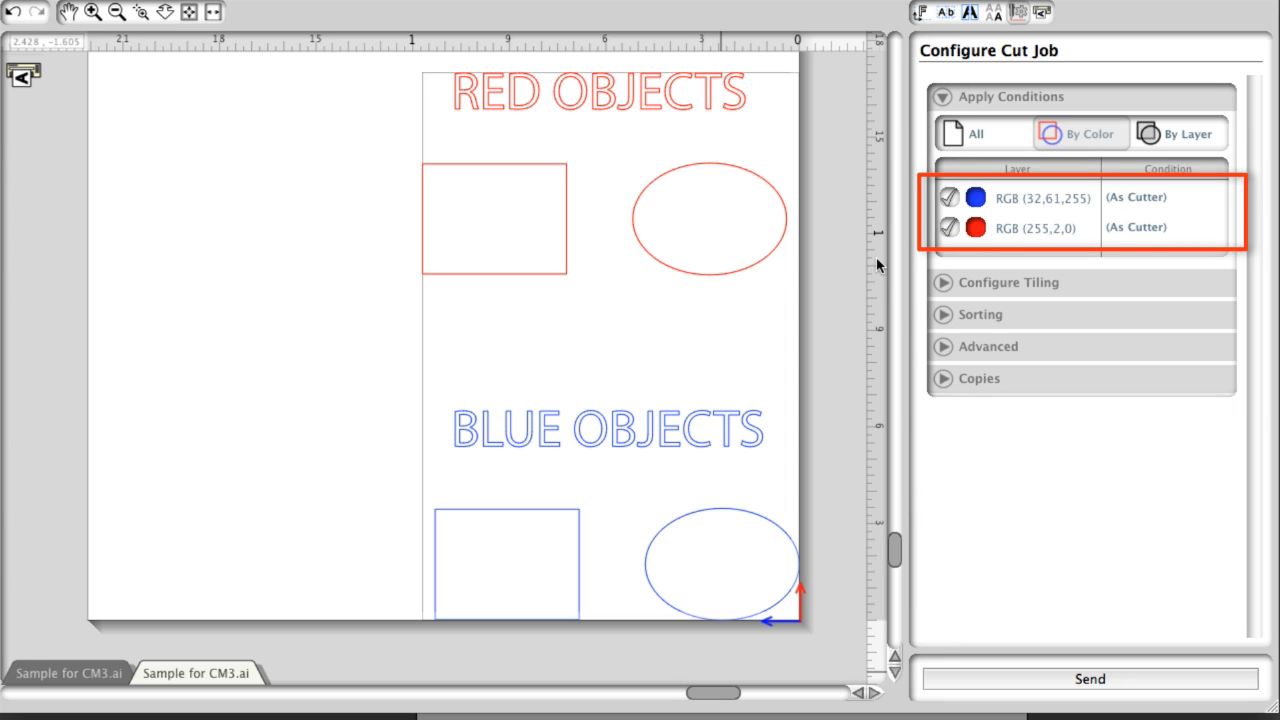
pyautogui.click(949, 198)
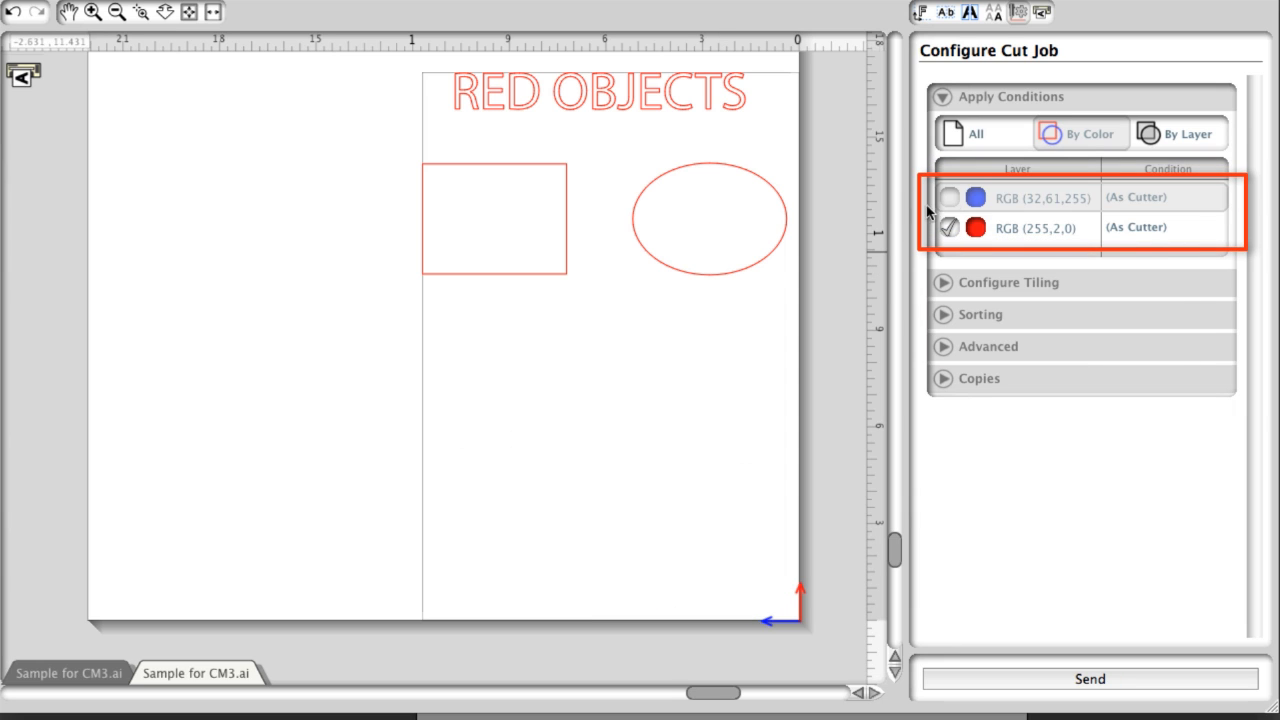
pyautogui.click(950, 228)
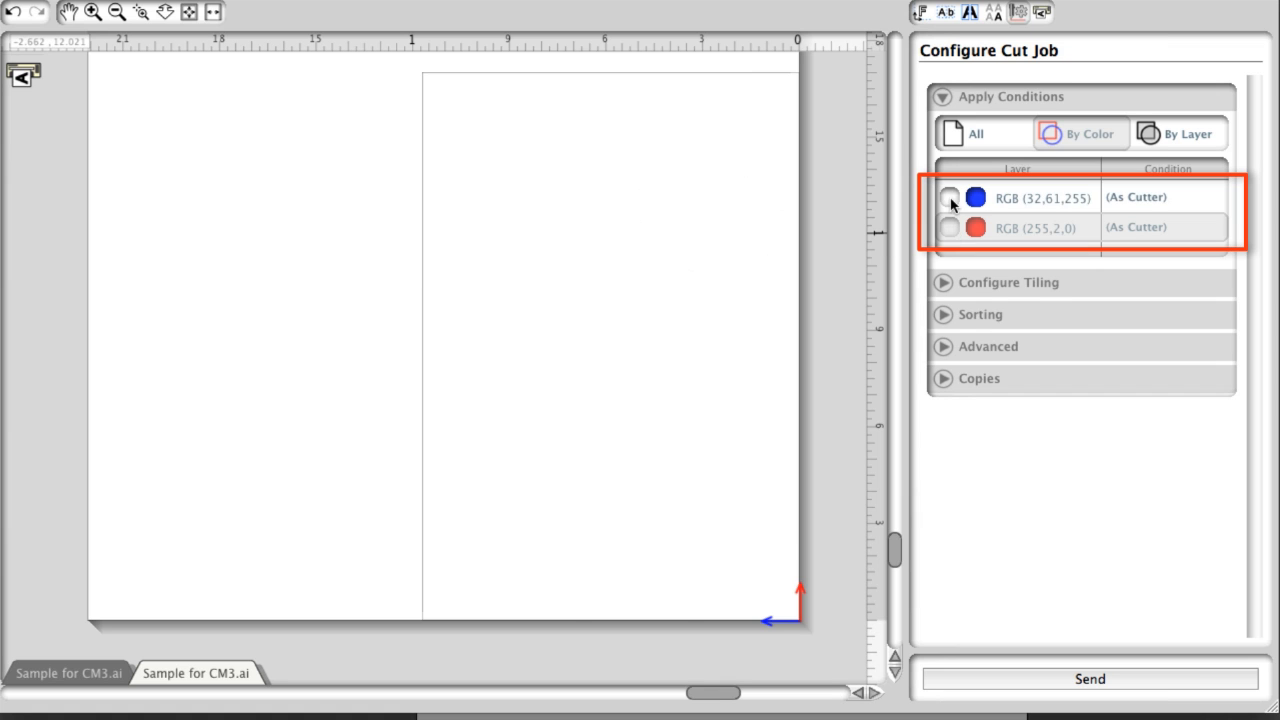
pyautogui.click(949, 198)
pyautogui.click(948, 228)
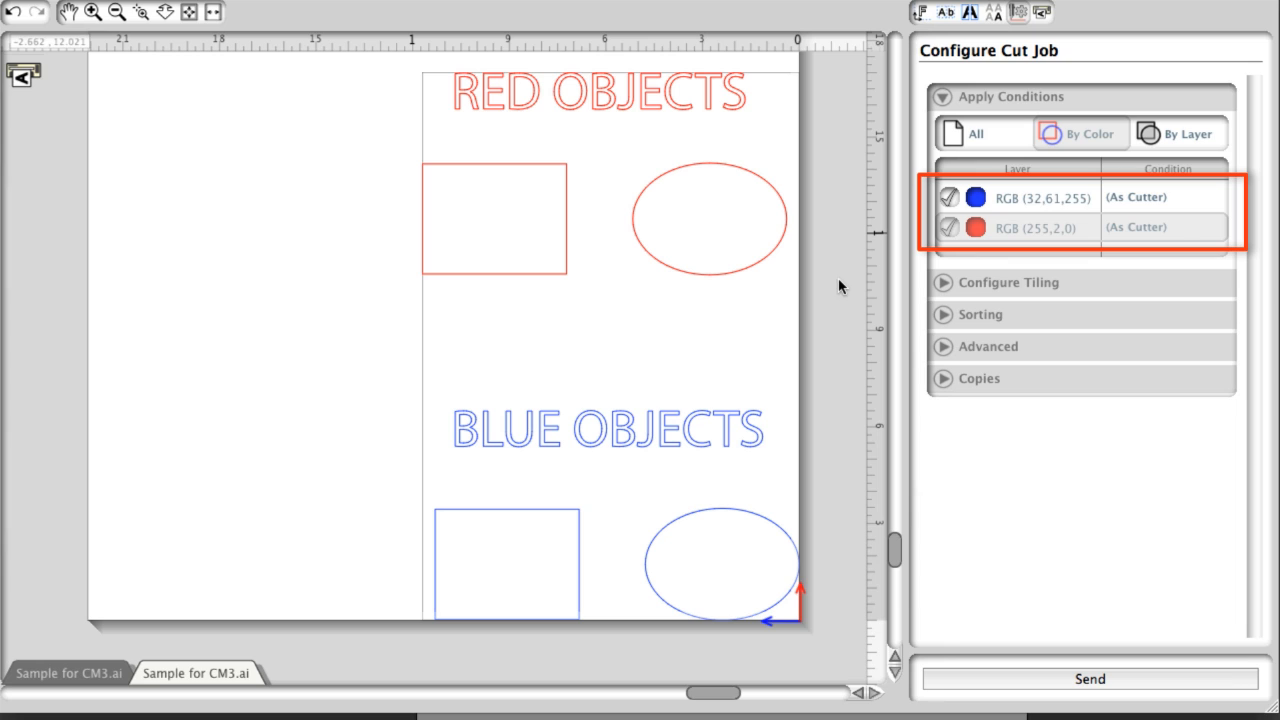
# Step: Group the cutting conditions by layer, and turn RED LAYER and BLUE LAYER off and back on individually
pyautogui.click(1200, 131)
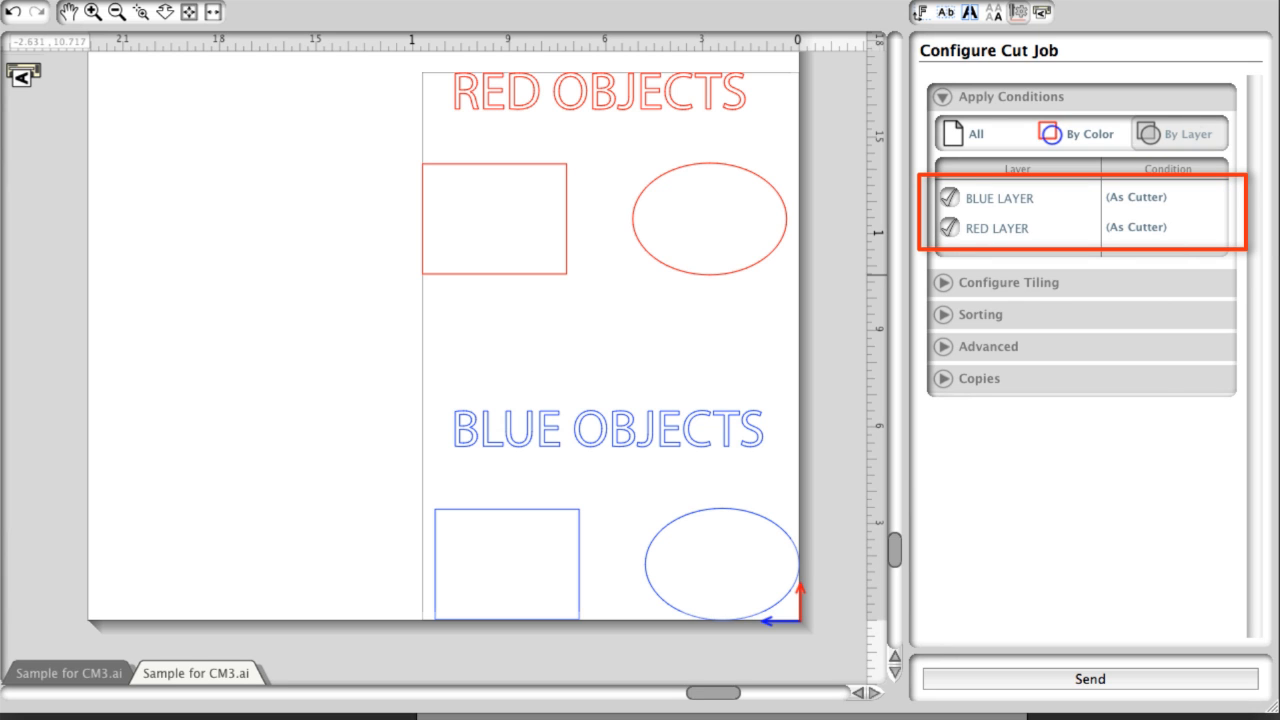
pyautogui.click(949, 229)
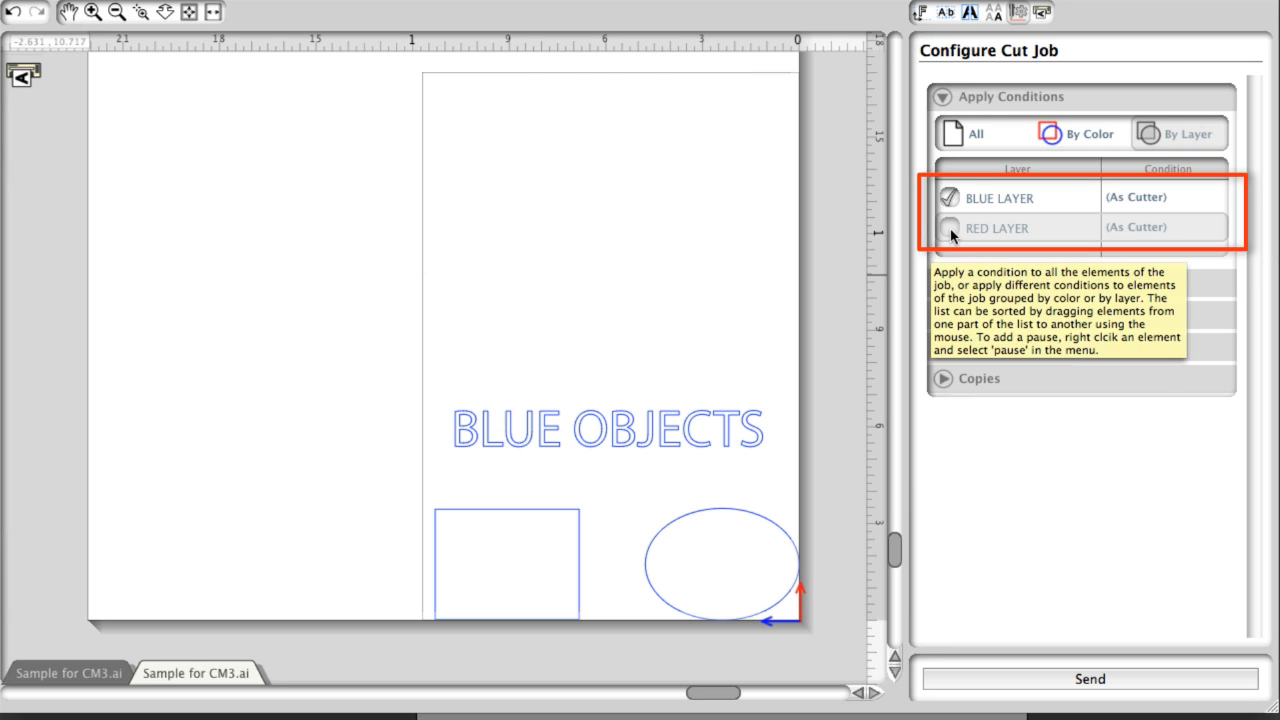
pyautogui.click(951, 231)
pyautogui.click(950, 199)
pyautogui.click(950, 199)
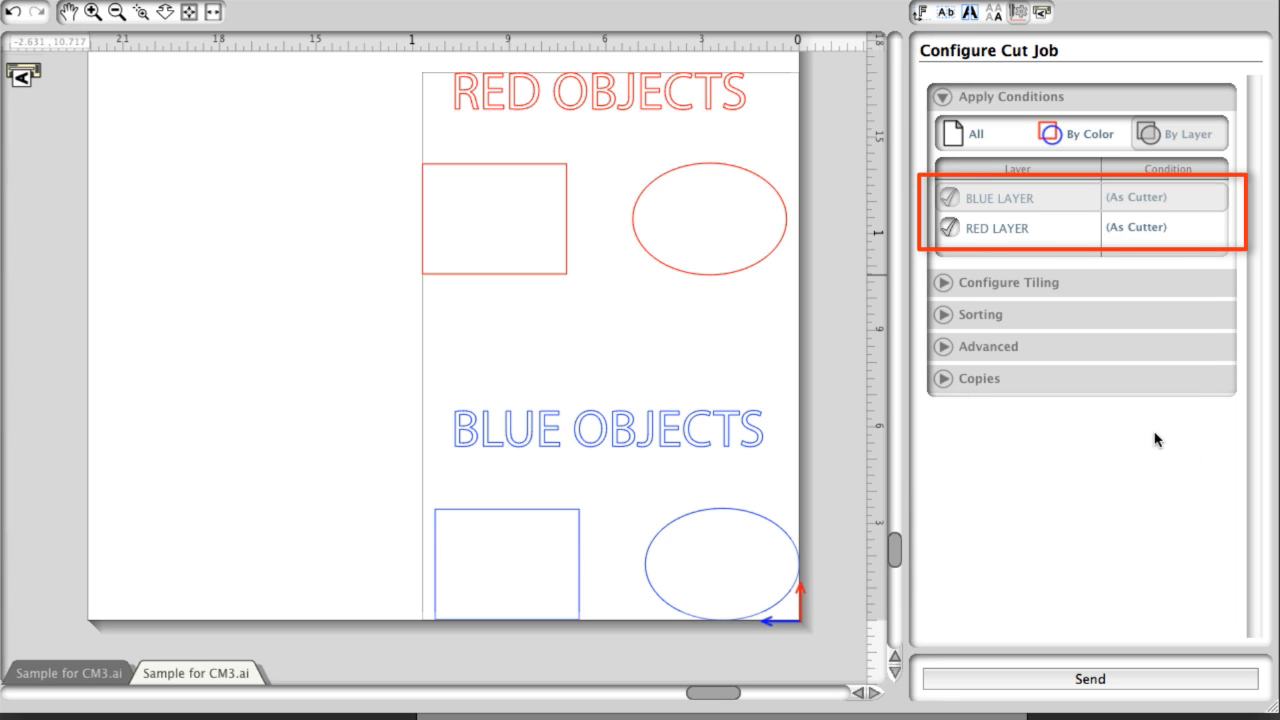
pyautogui.click(948, 228)
pyautogui.click(948, 228)
pyautogui.click(950, 199)
pyautogui.click(950, 199)
# Step: Assign Condition No. 6 to BLUE LAYER
pyautogui.click(1147, 201)
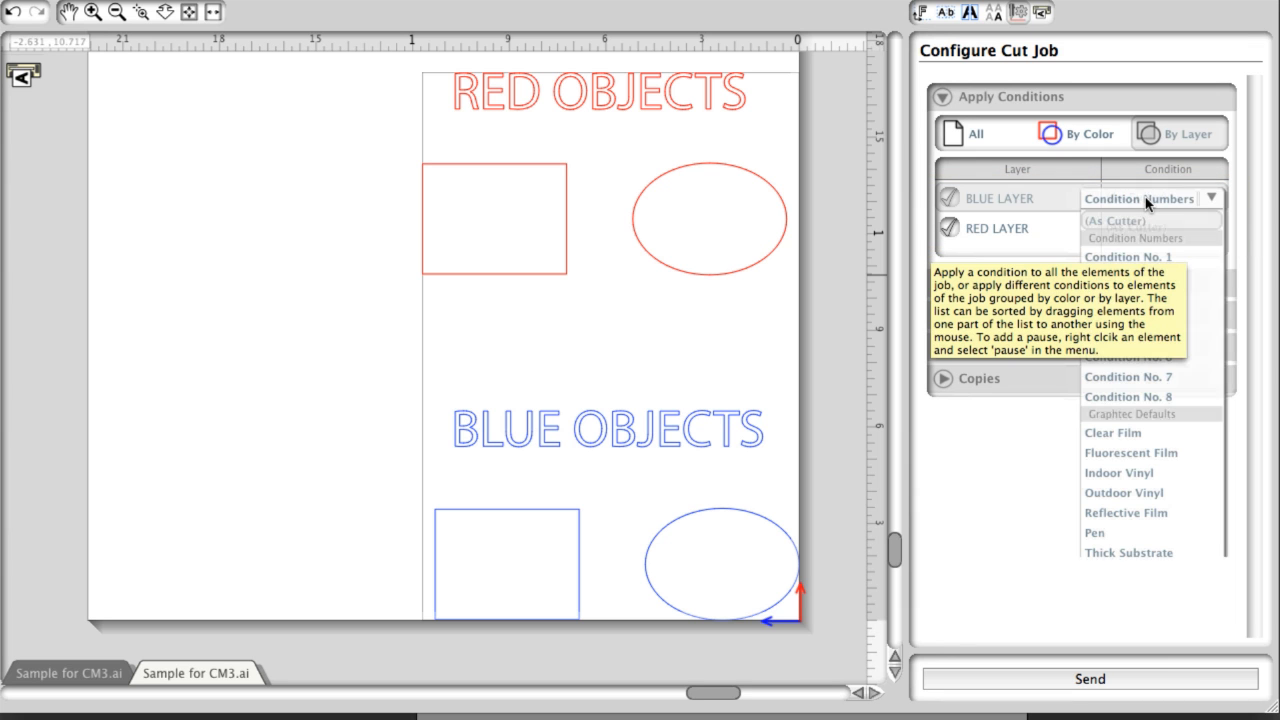
pyautogui.click(1150, 359)
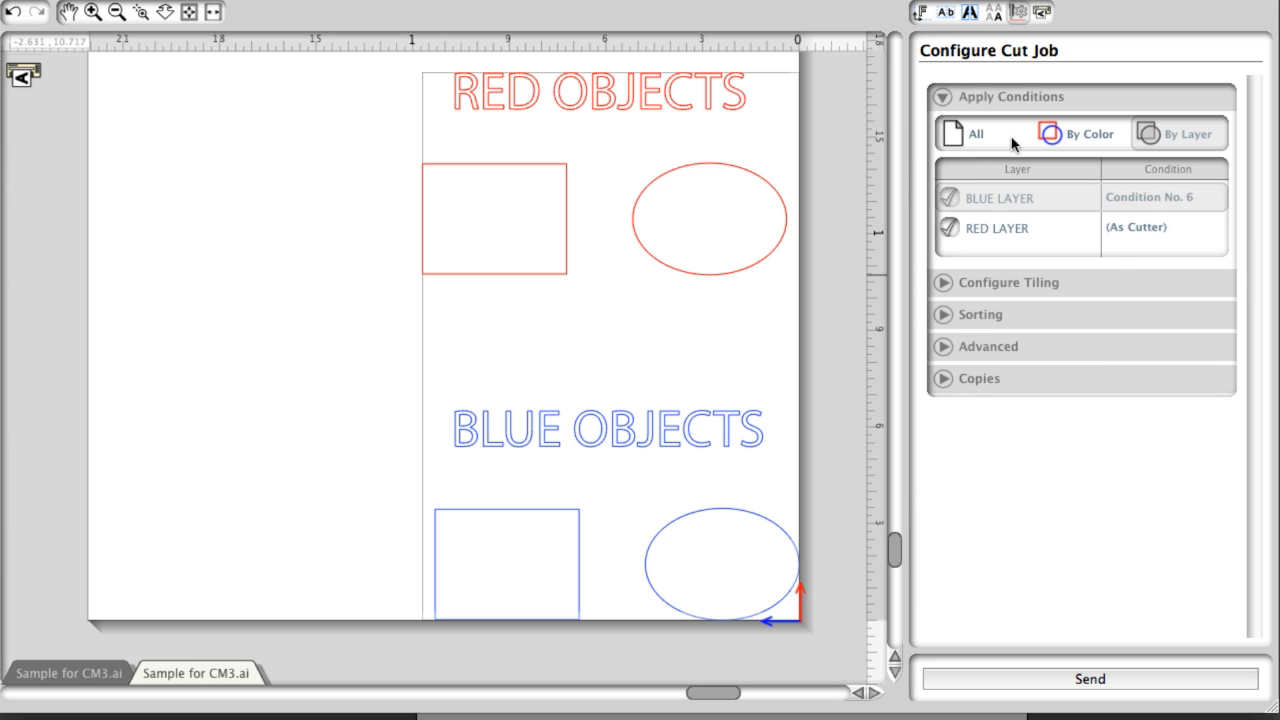
# Step: Apply conditions to all lines together, assign them Condition No. 2, and review the other available conditions
pyautogui.click(970, 128)
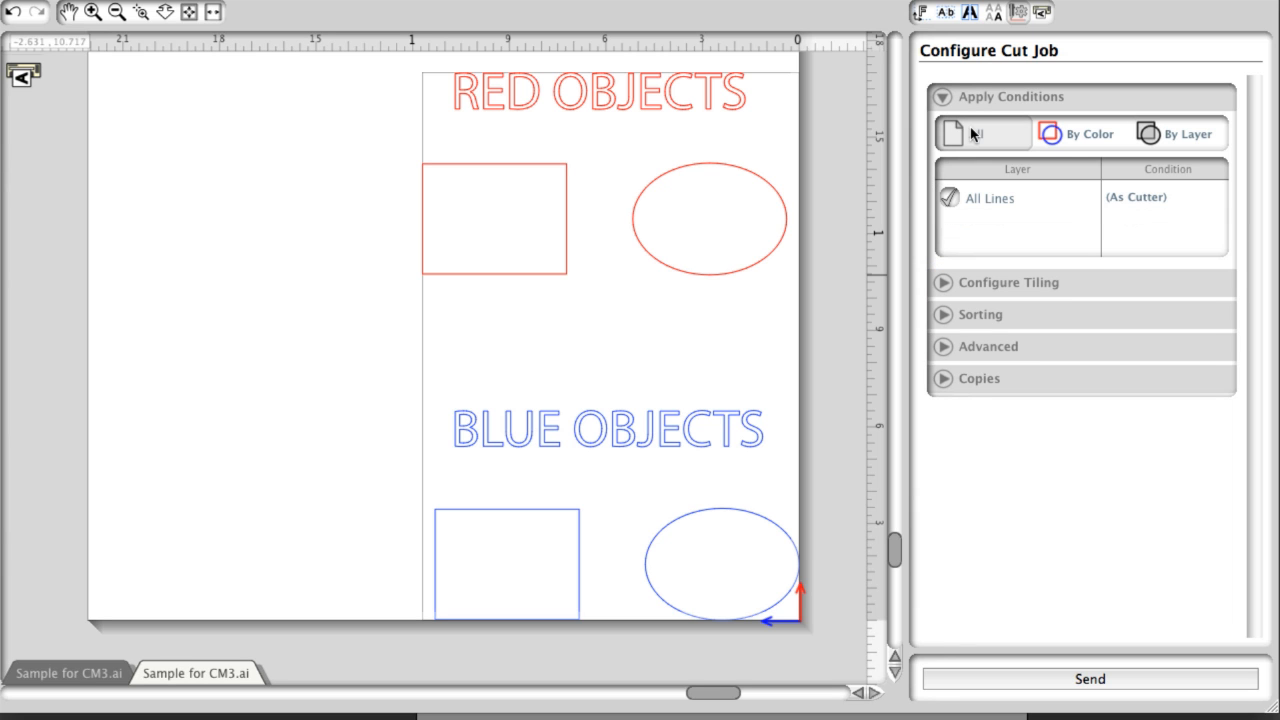
pyautogui.click(1150, 205)
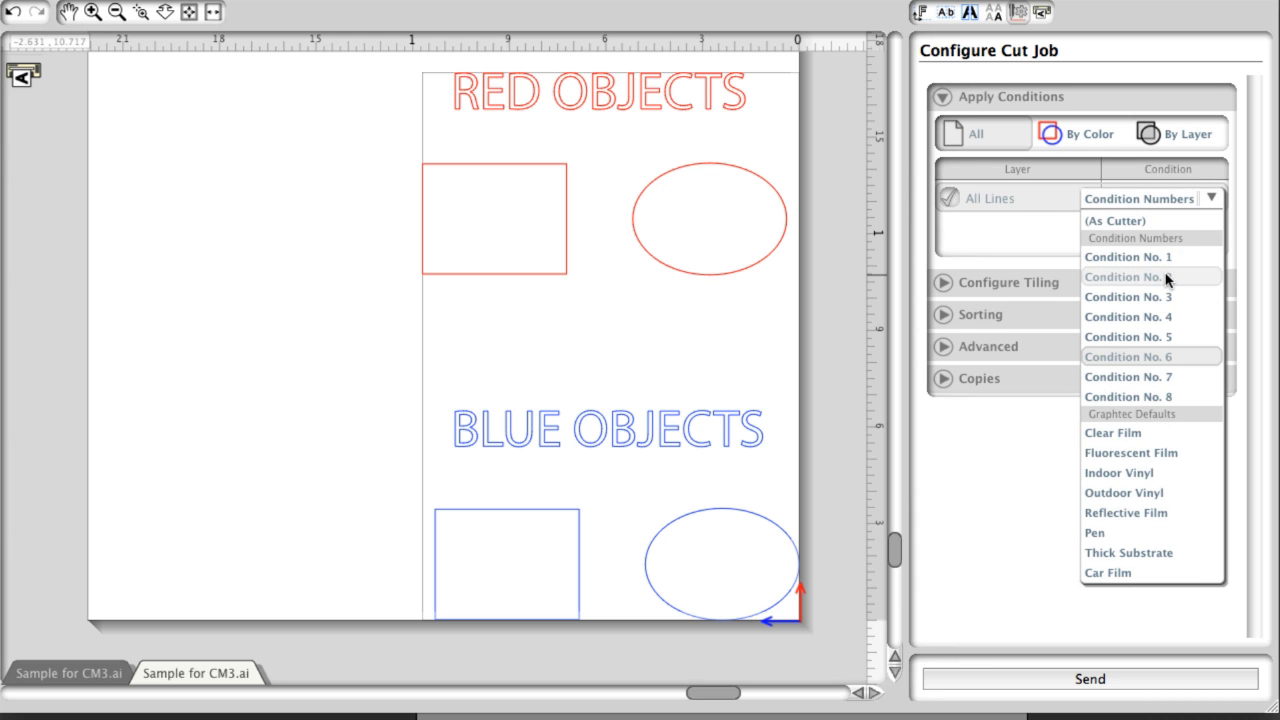
pyautogui.click(1167, 278)
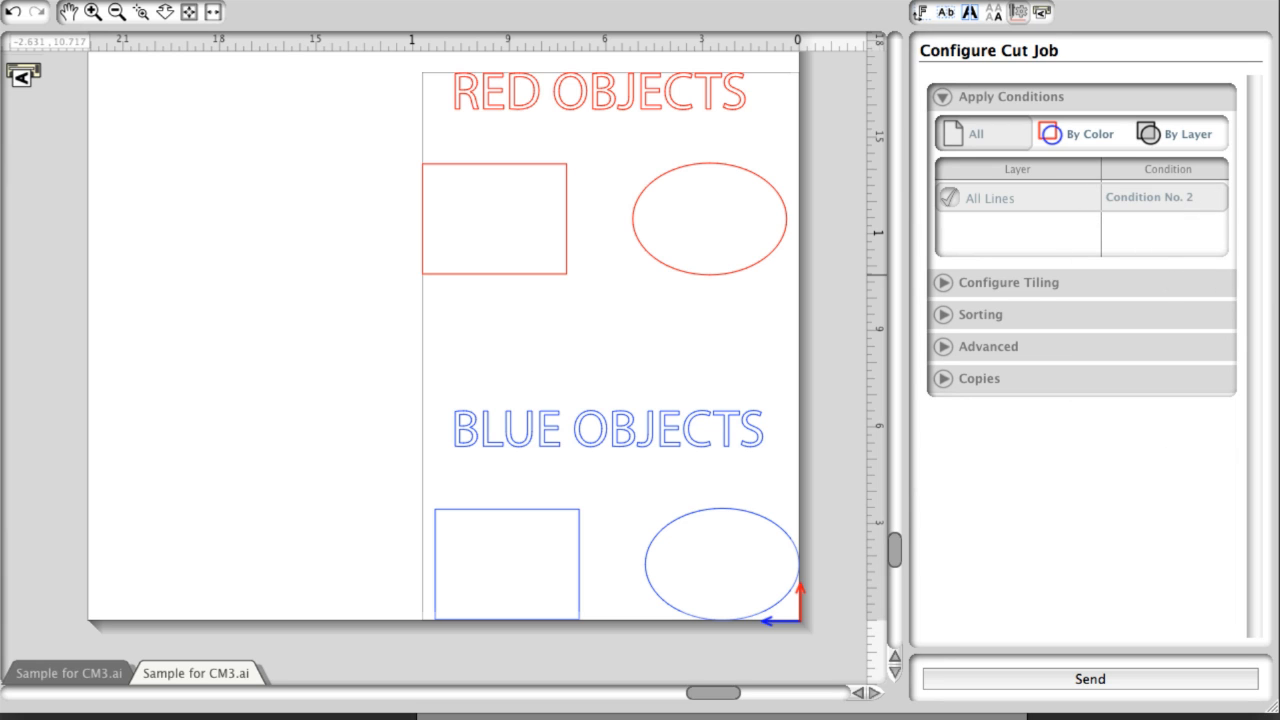
pyautogui.click(1176, 207)
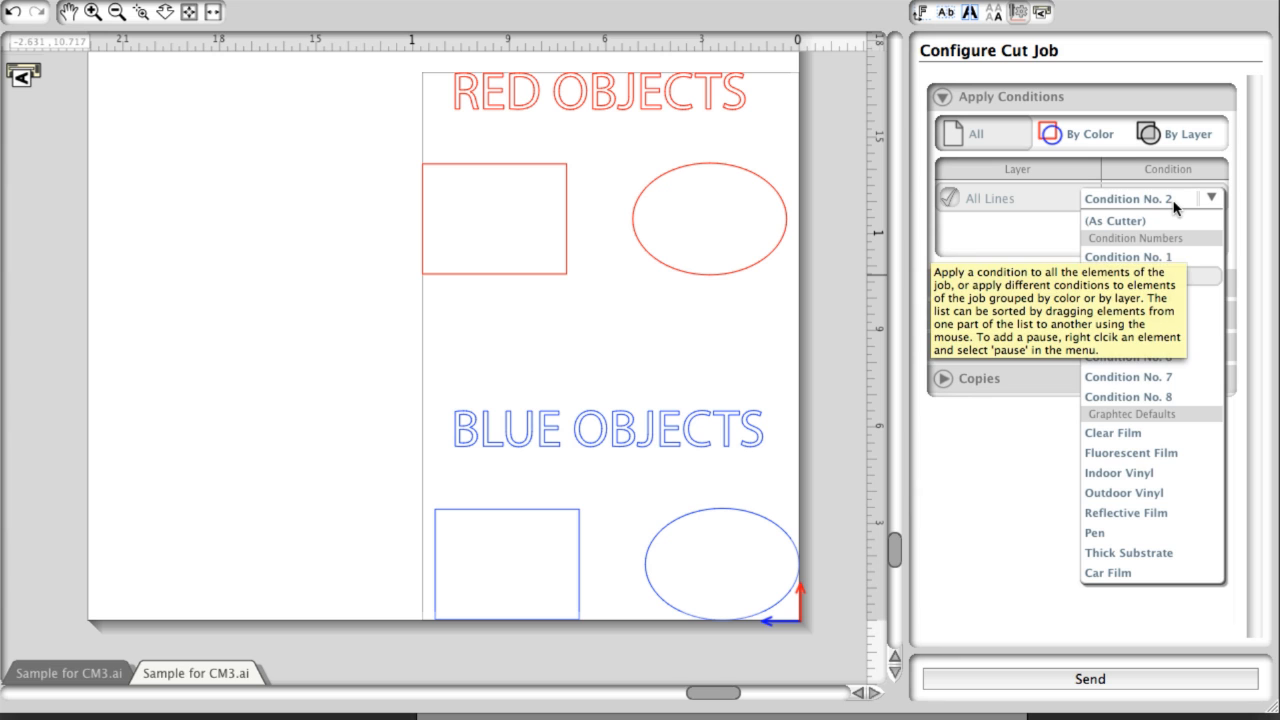
pyautogui.press('Escape')
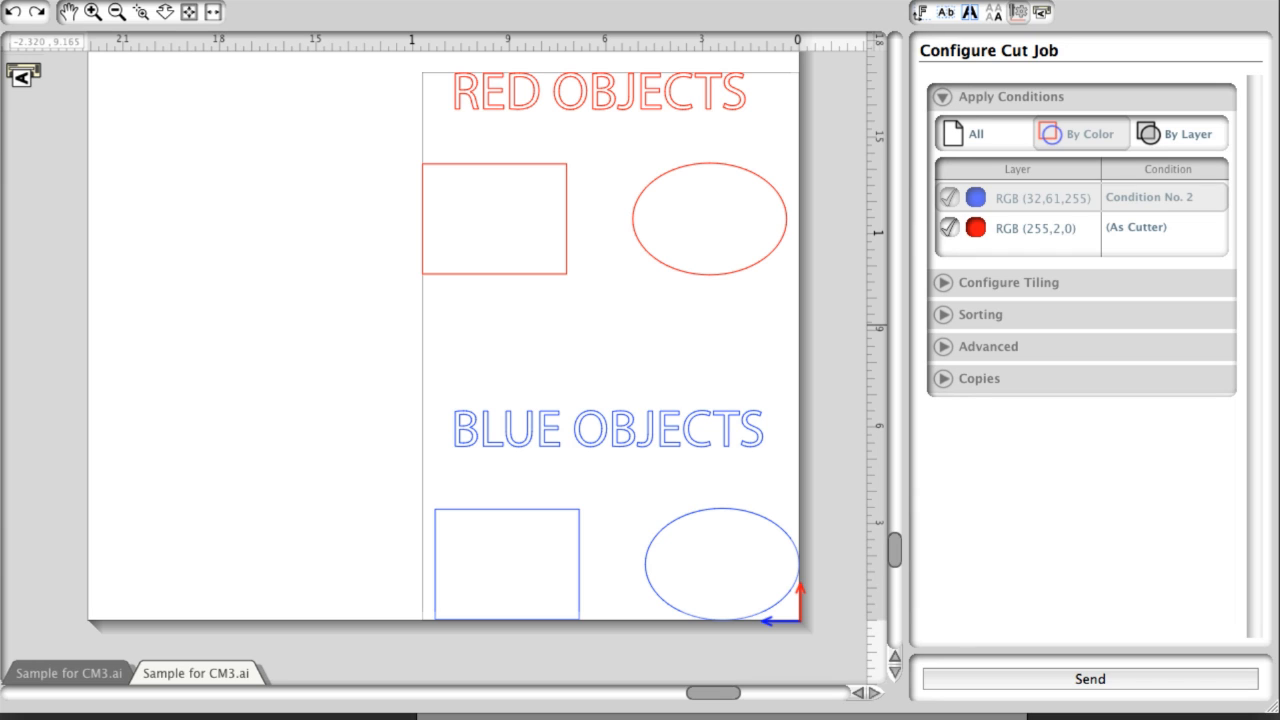
# Step: Add a pause after the blue RGB (32,61,255) lines in the cutting order
pyautogui.rightClick(1058, 198)
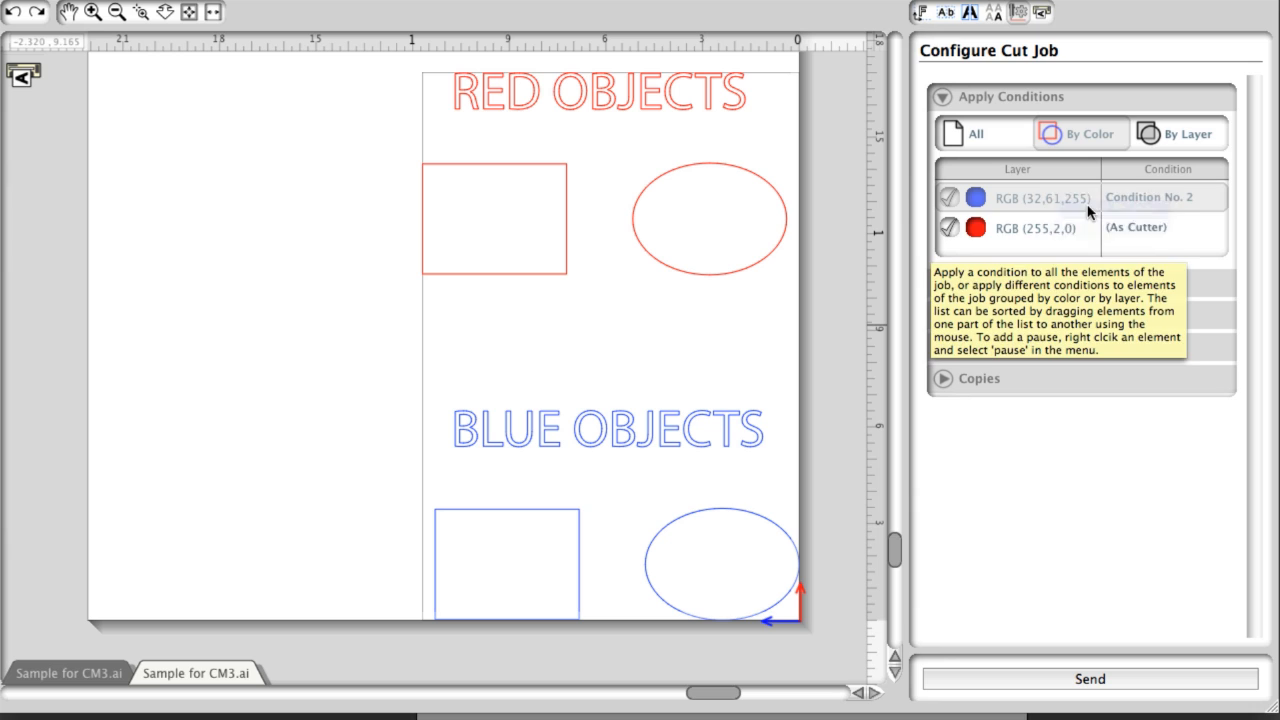
pyautogui.click(1086, 208)
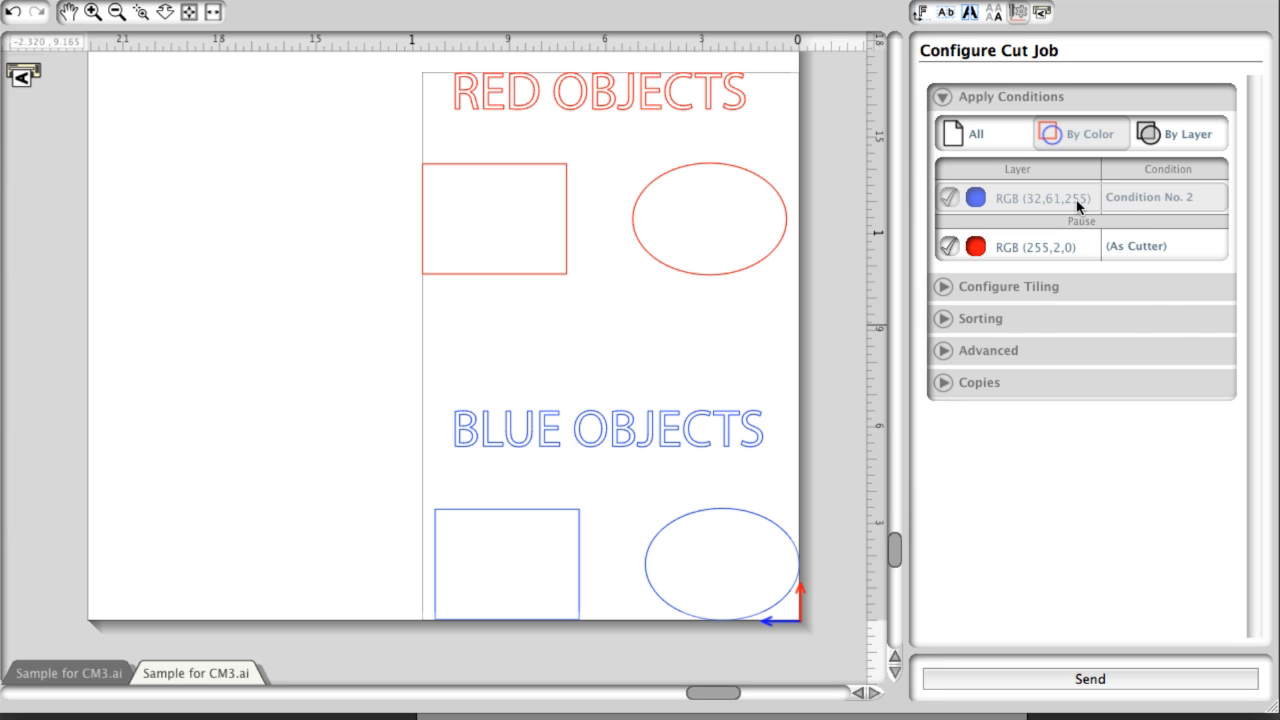
# Step: Try Clear Film and Fluorescent Film for the blue lines, assign them Condition No. 1, and choose a condition for the red lines
pyautogui.click(1139, 200)
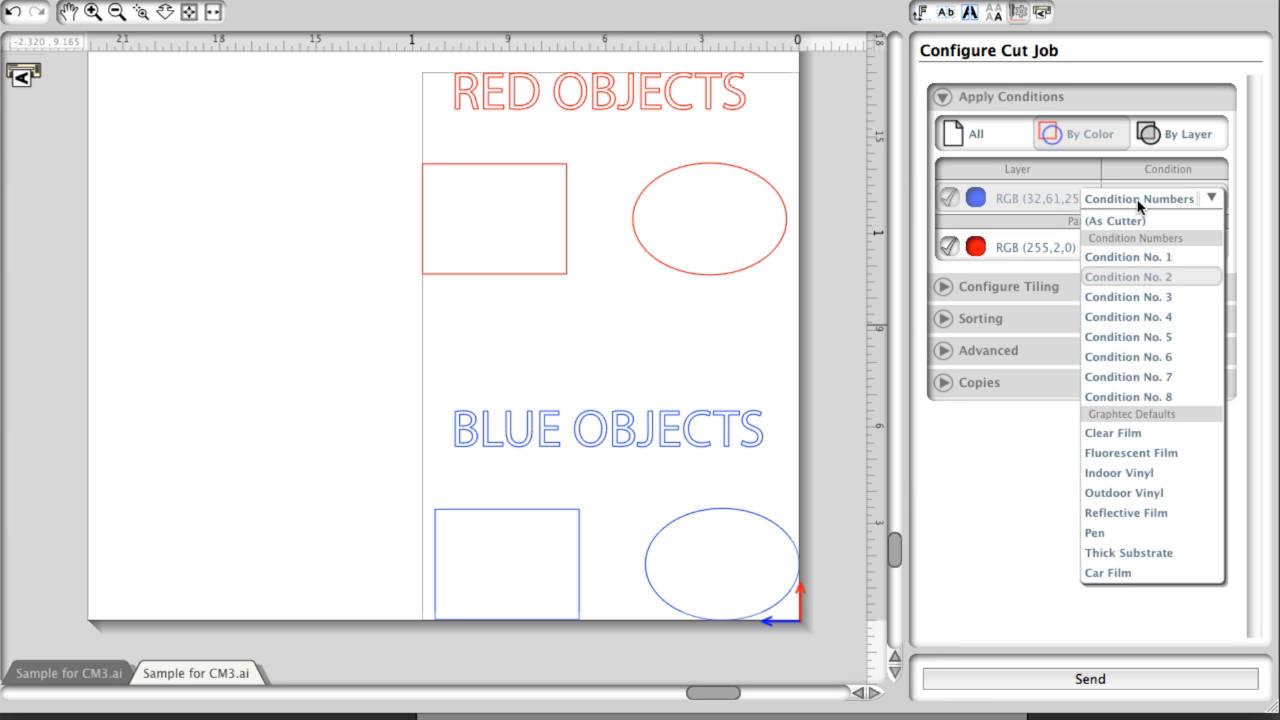
pyautogui.click(1113, 436)
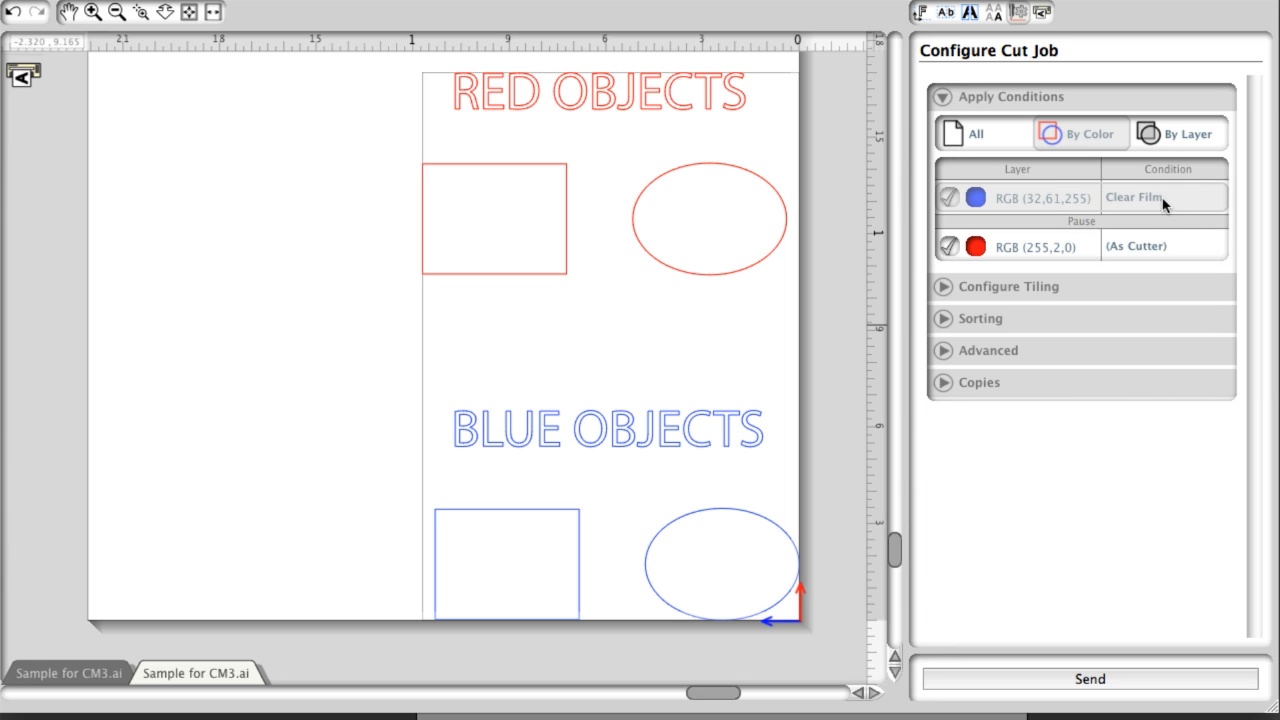
pyautogui.click(1165, 206)
pyautogui.click(1149, 453)
pyautogui.click(1199, 205)
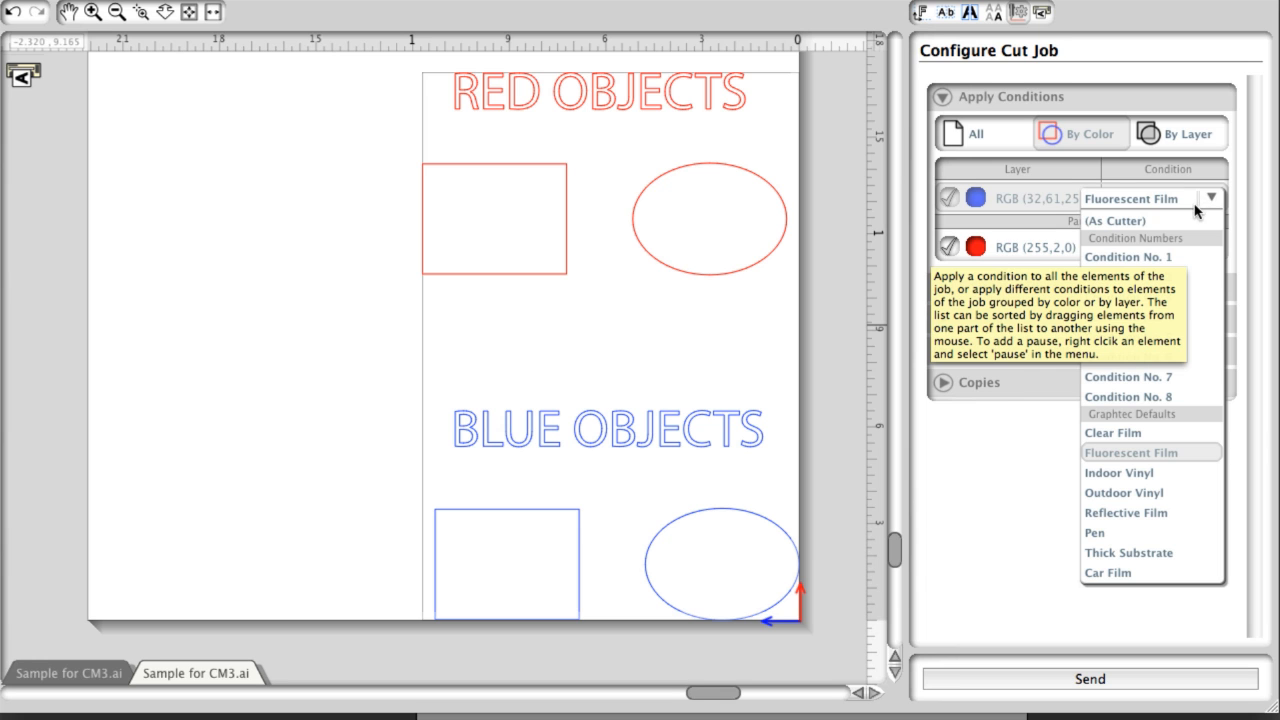
pyautogui.click(1164, 258)
pyautogui.click(1163, 248)
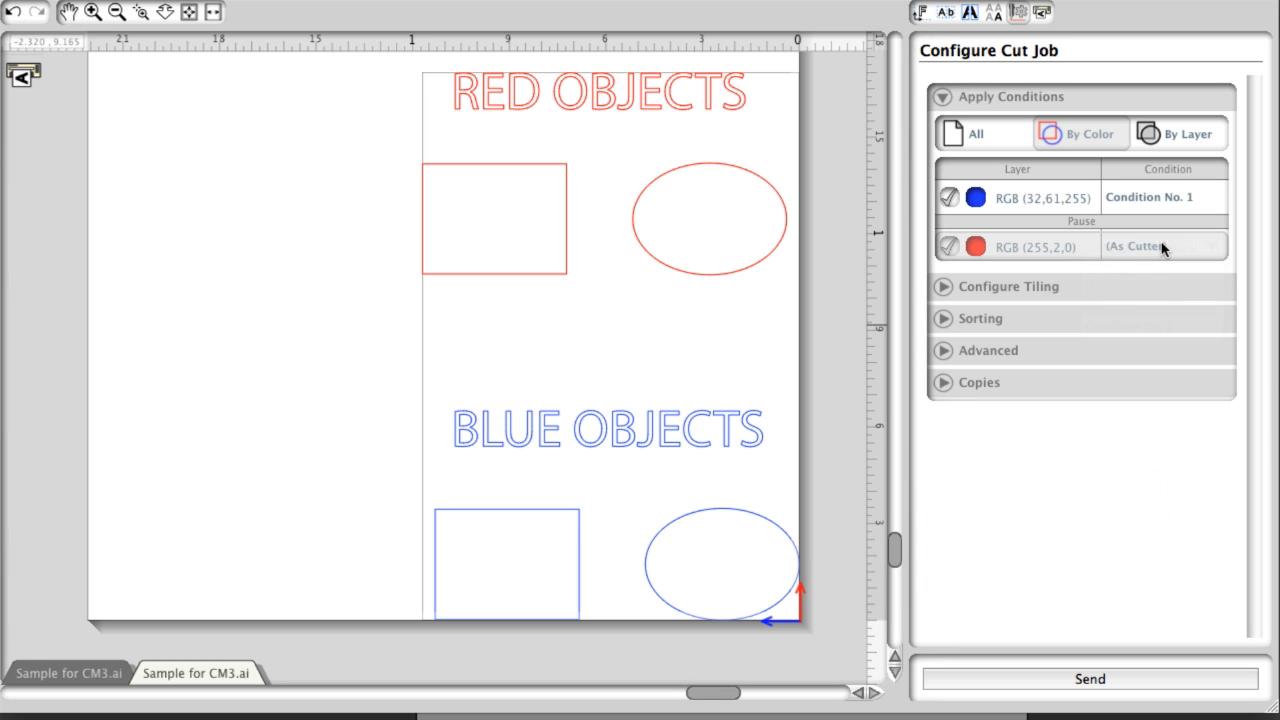
pyautogui.click(1147, 522)
# Step: Group the cutting conditions by layer, assigning Condition No. 2 to BLUE LAYER and Outdoor Vinyl to RED LAYER
pyautogui.click(1203, 133)
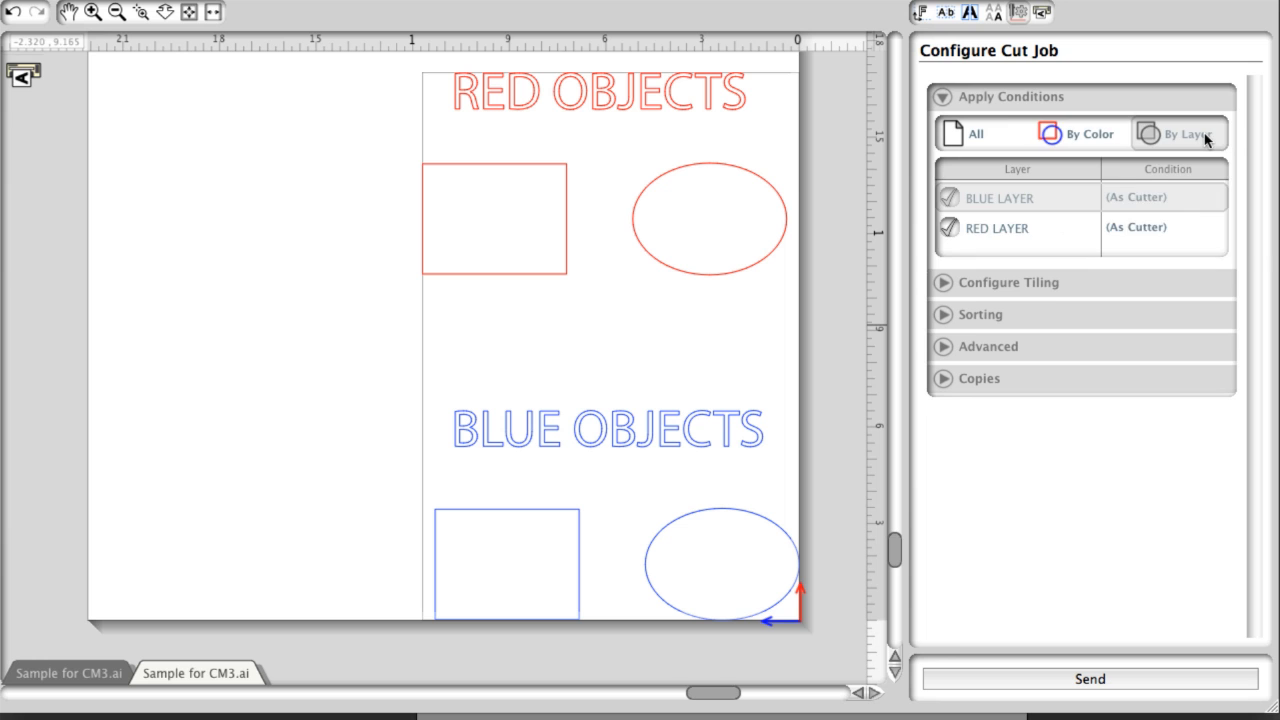
pyautogui.click(1157, 199)
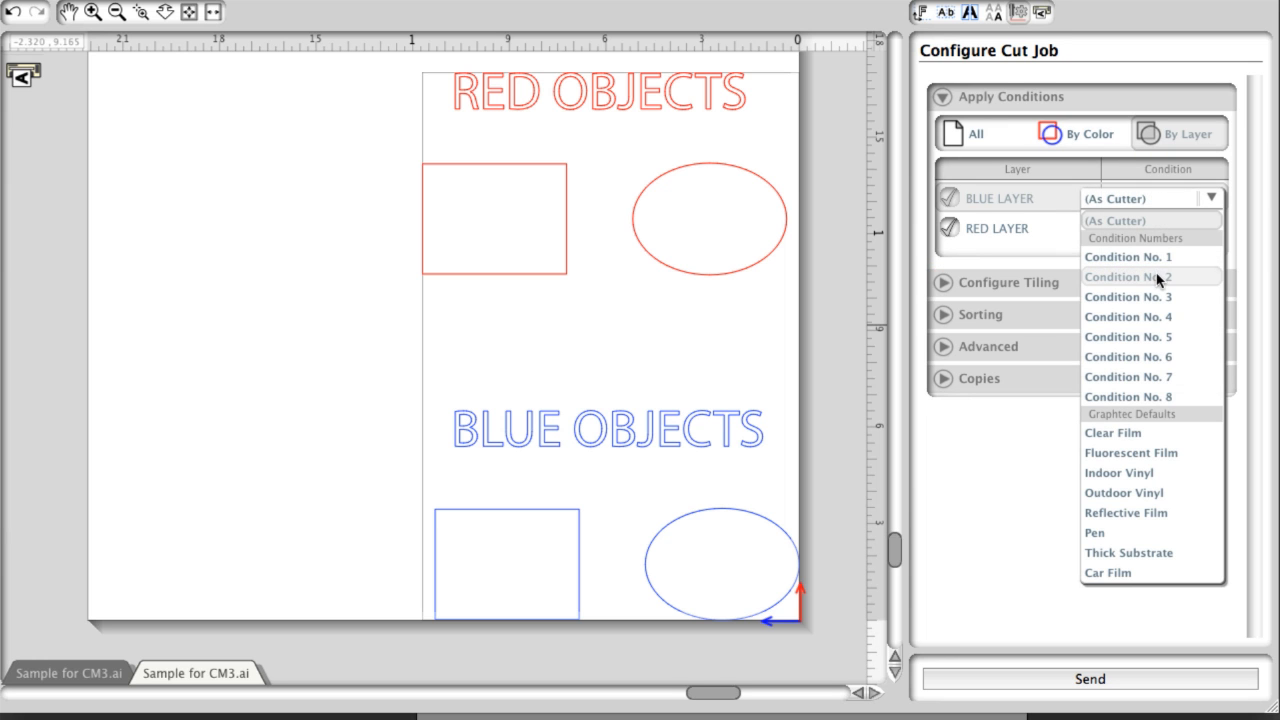
pyautogui.click(1157, 278)
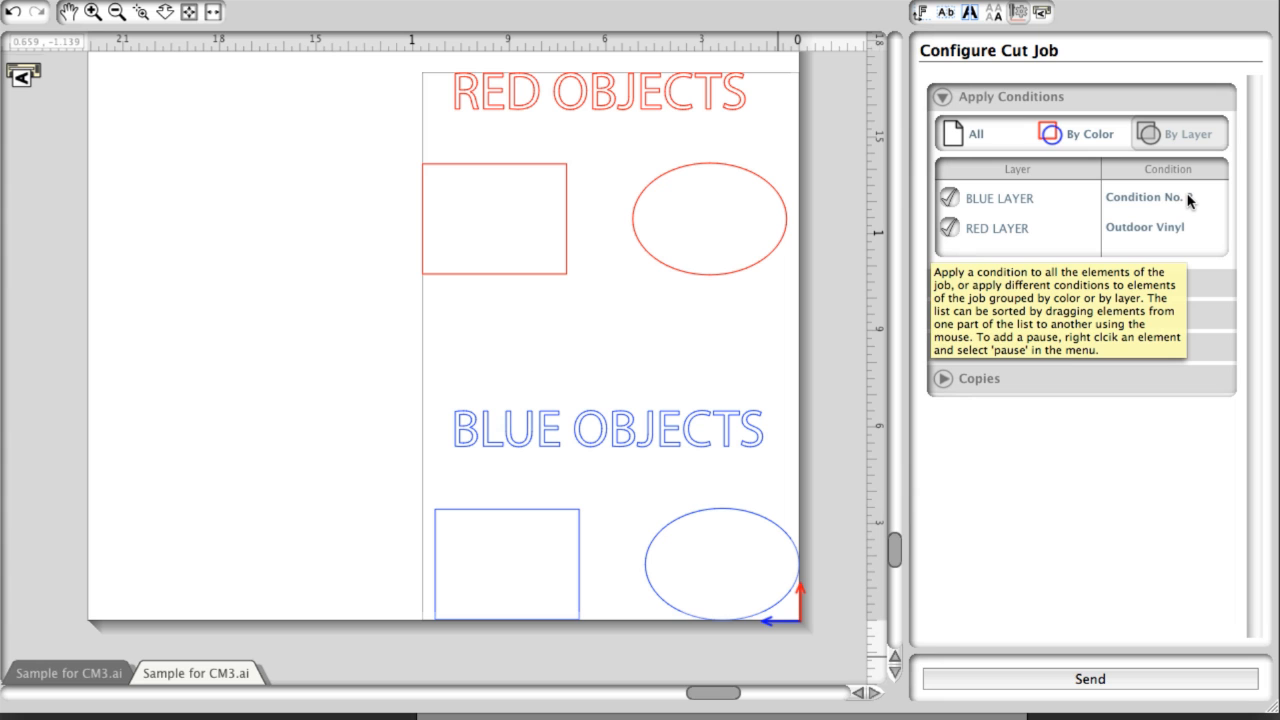
# Step: Assign the custom conditions Normal Cut to BLUE LAYER and POP OUT Cut to RED LAYER
pyautogui.click(1189, 199)
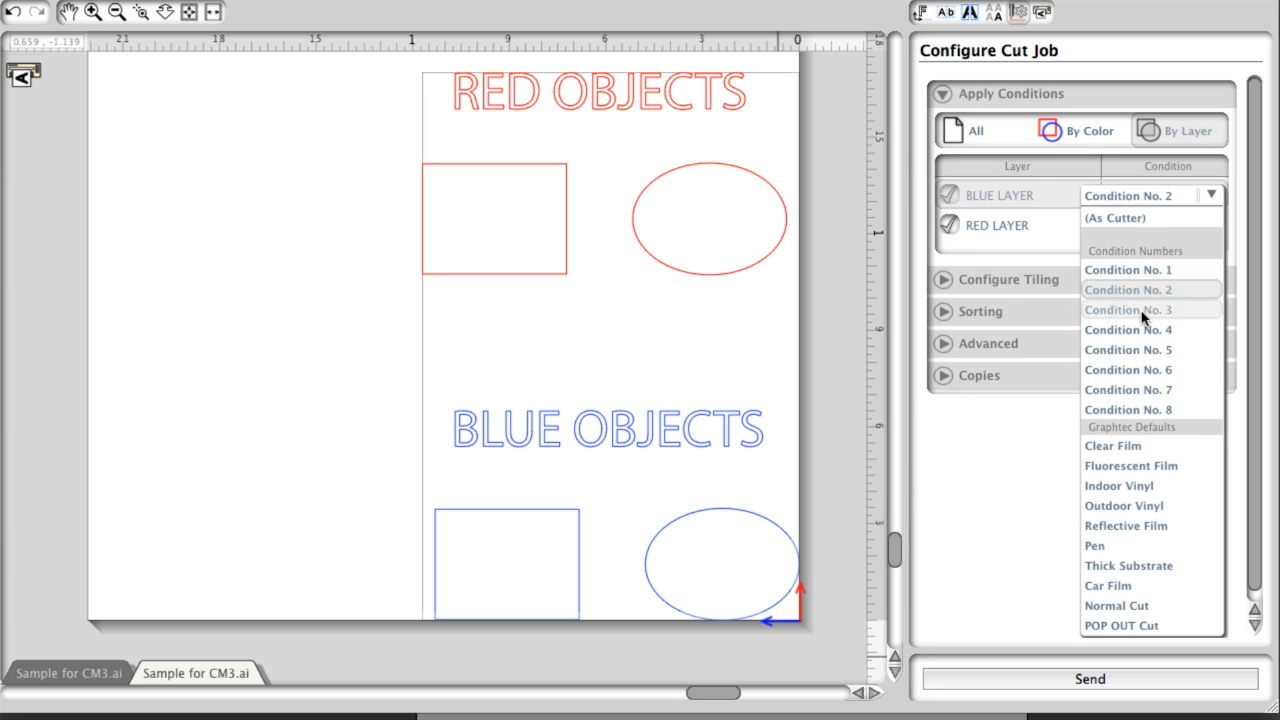
pyautogui.click(1117, 606)
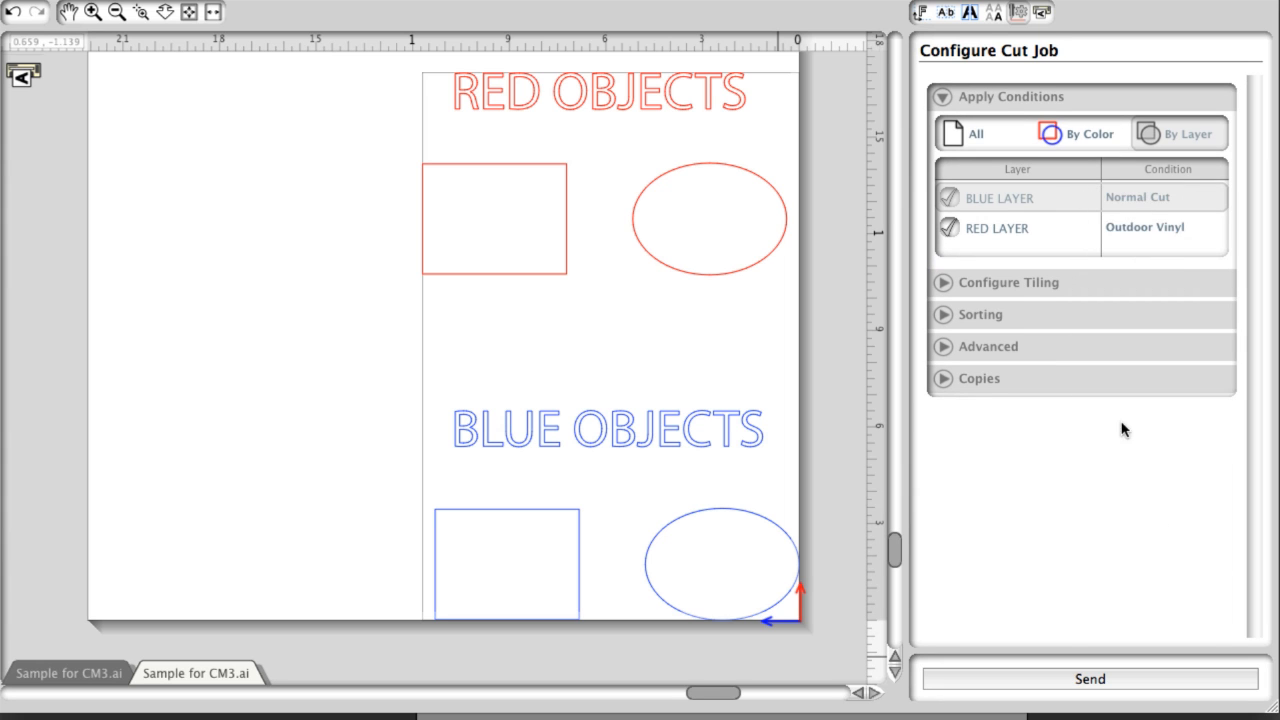
pyautogui.click(1184, 232)
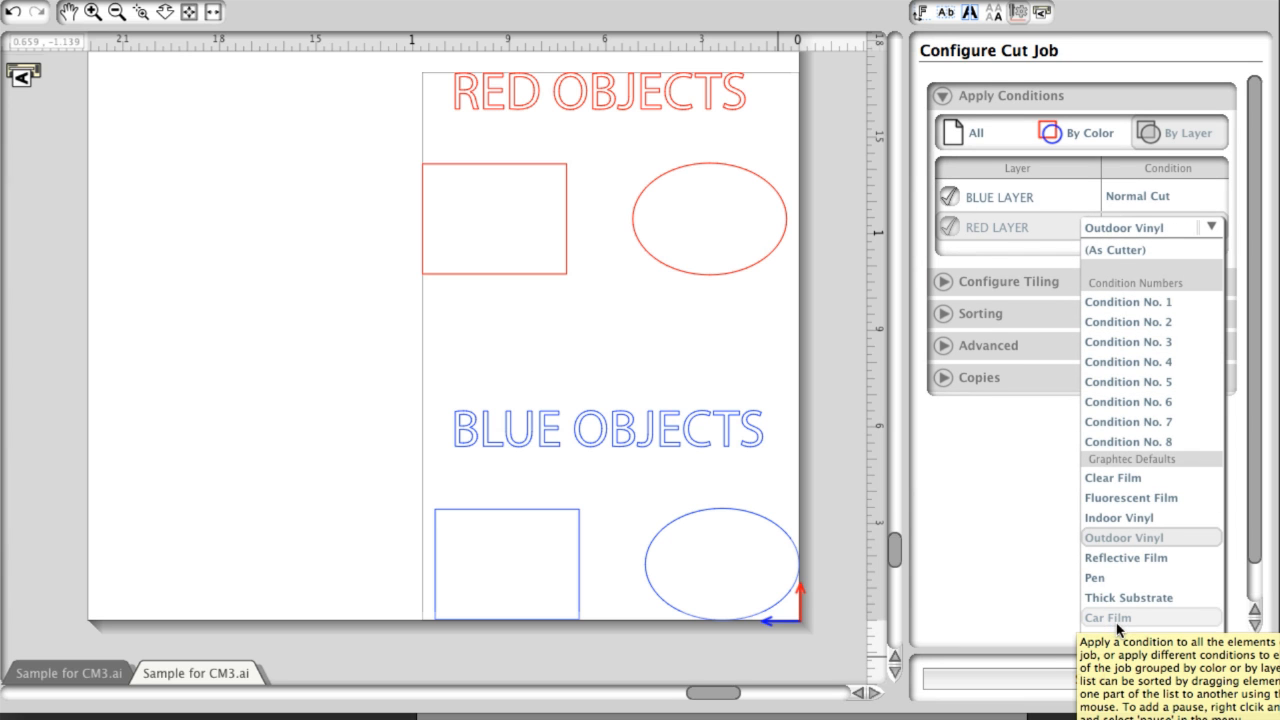
pyautogui.scroll(-3, 1117, 628)
pyautogui.click(1120, 620)
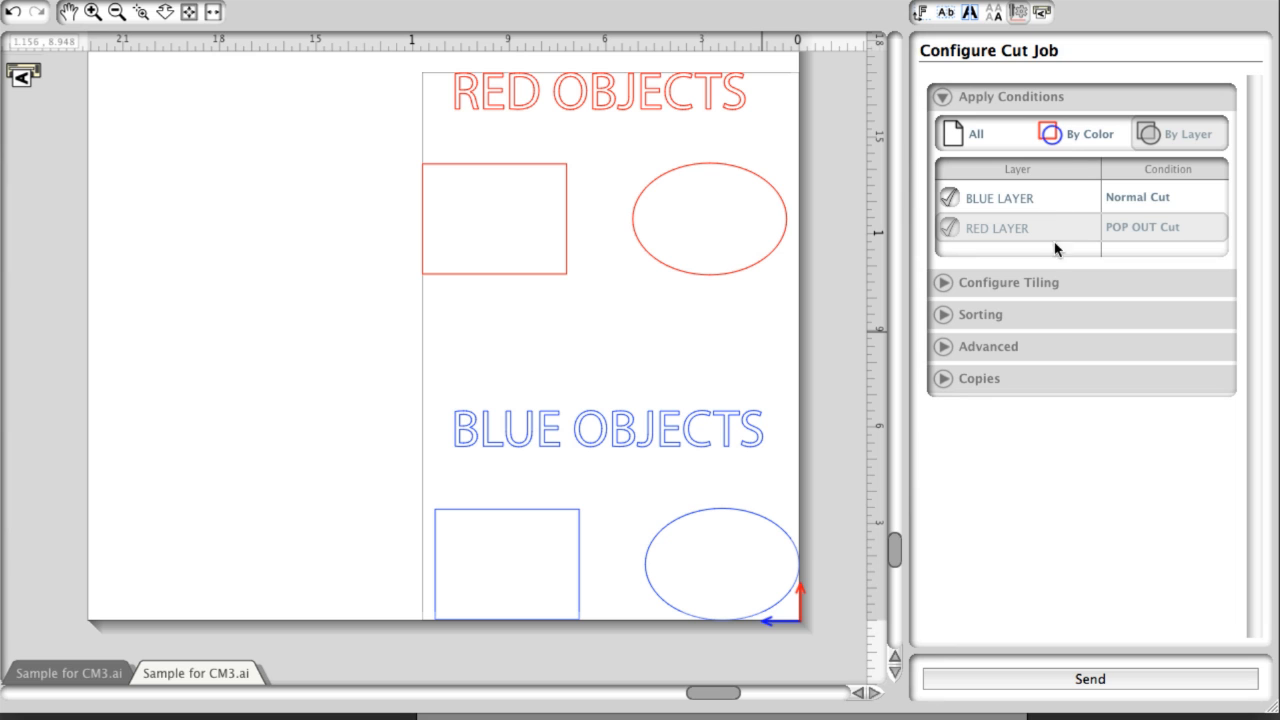
pyautogui.click(983, 97)
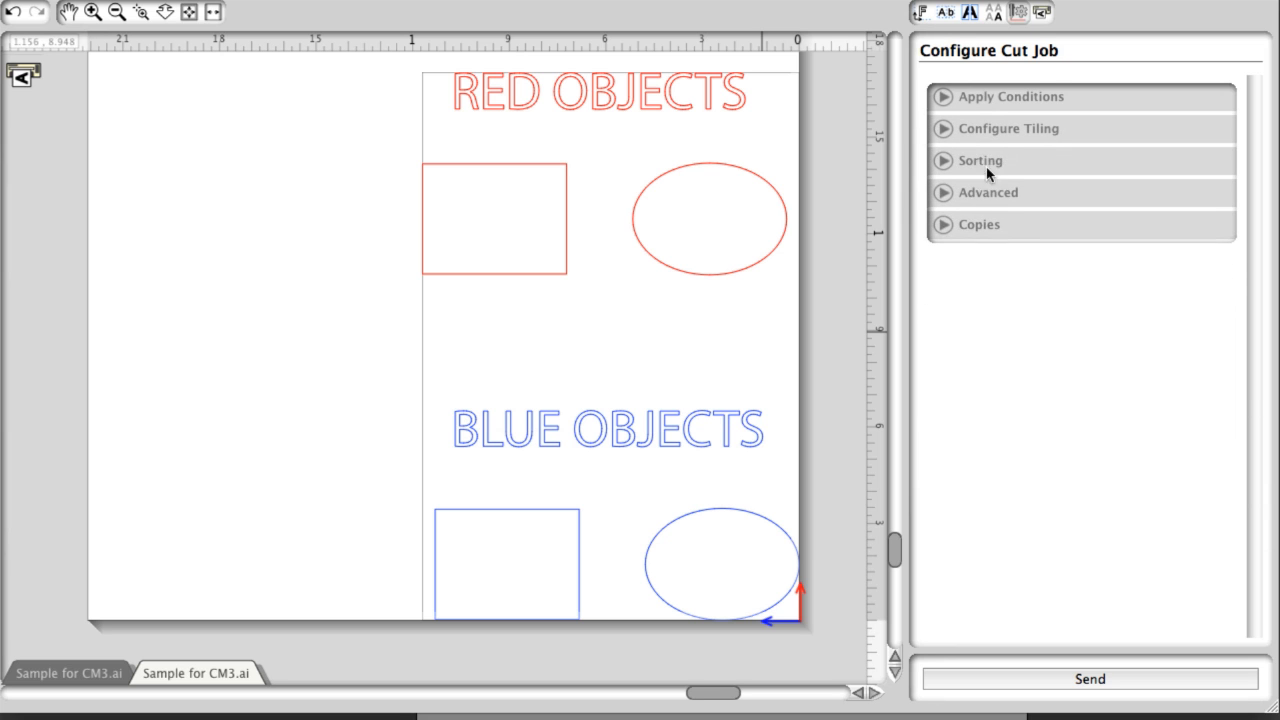
# Step: Configure the job to cut all tiles with a separation of 1.148 in, after trying the Selected Tiles Only option
pyautogui.click(988, 129)
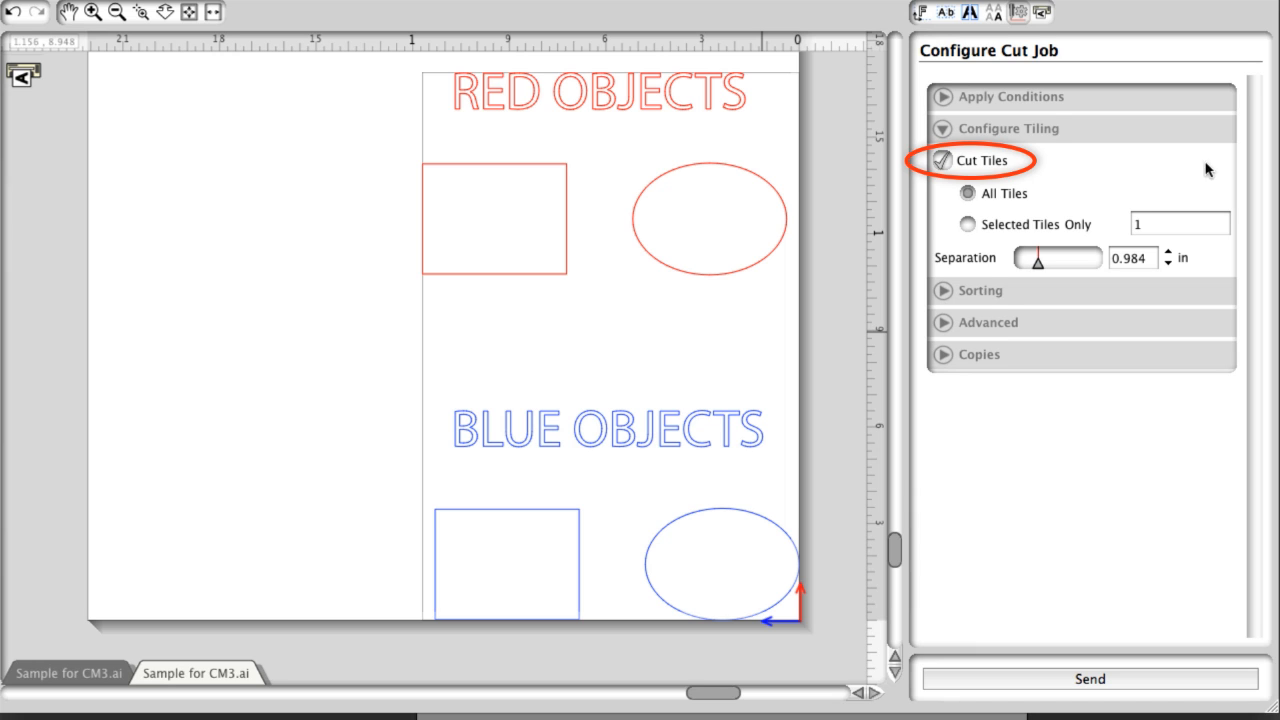
pyautogui.click(943, 161)
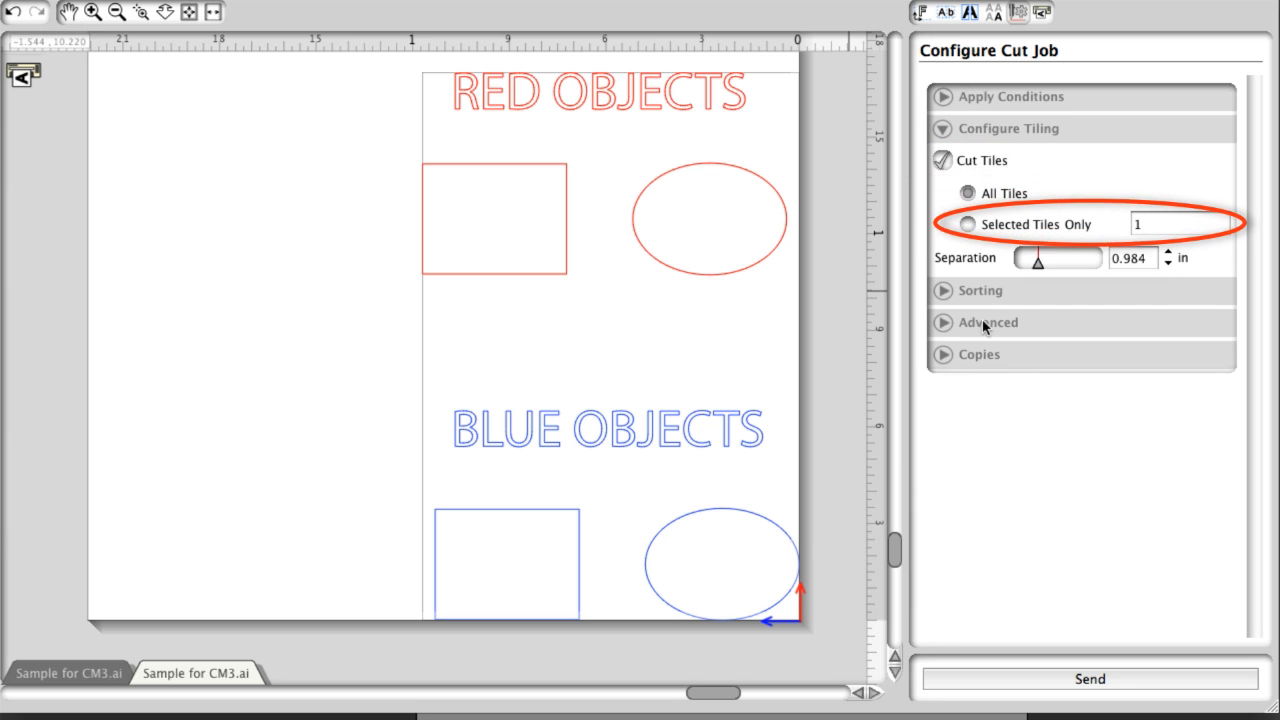
pyautogui.click(967, 224)
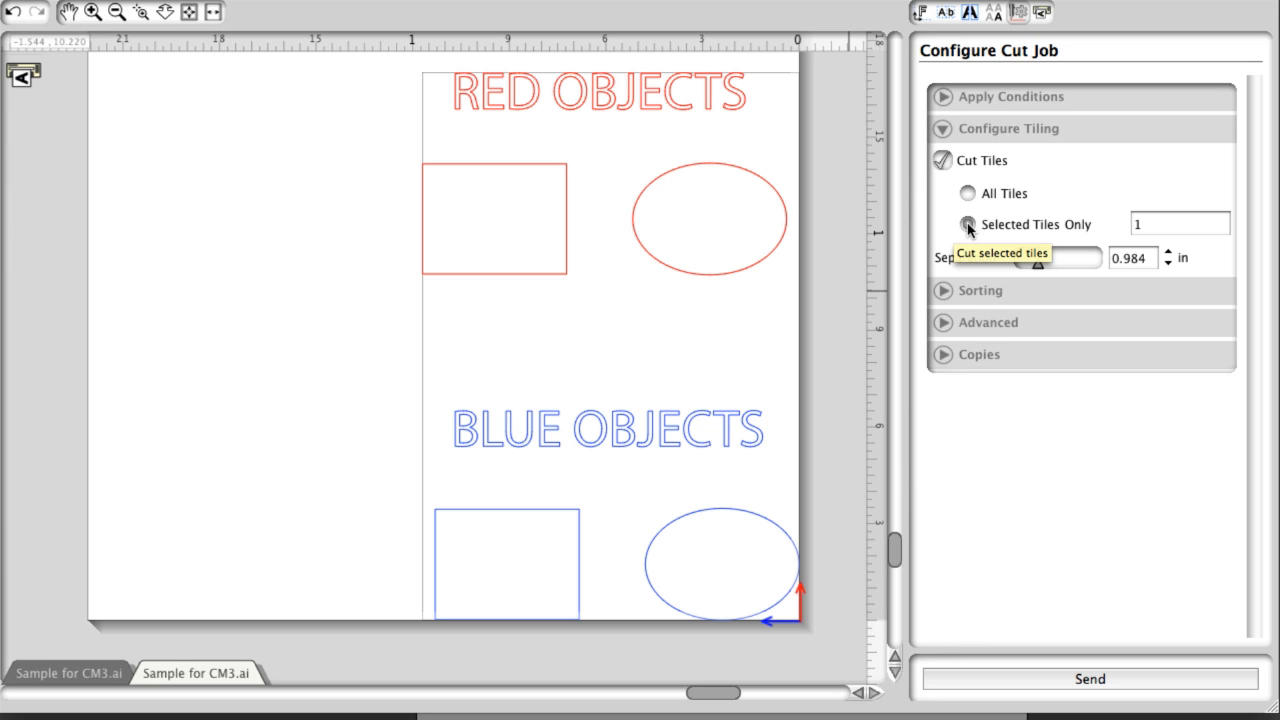
pyautogui.click(967, 193)
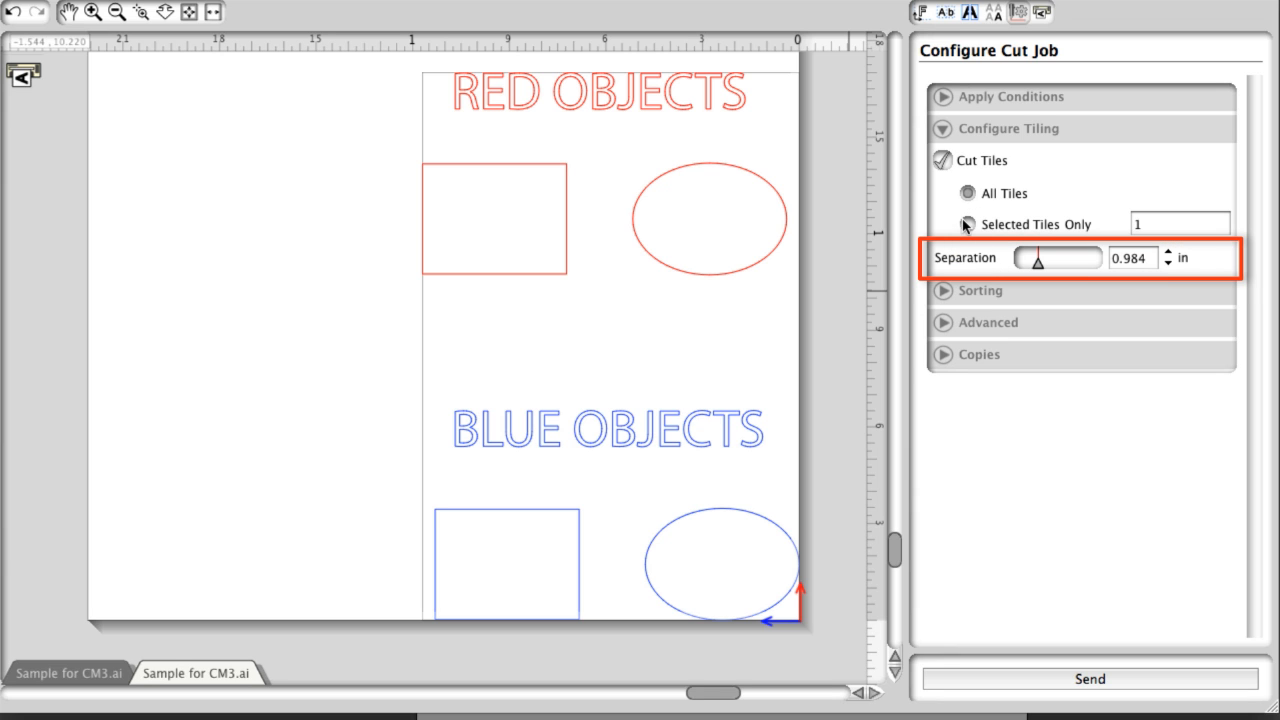
pyautogui.moveTo(1037, 263); pyautogui.dragTo(1042, 270)
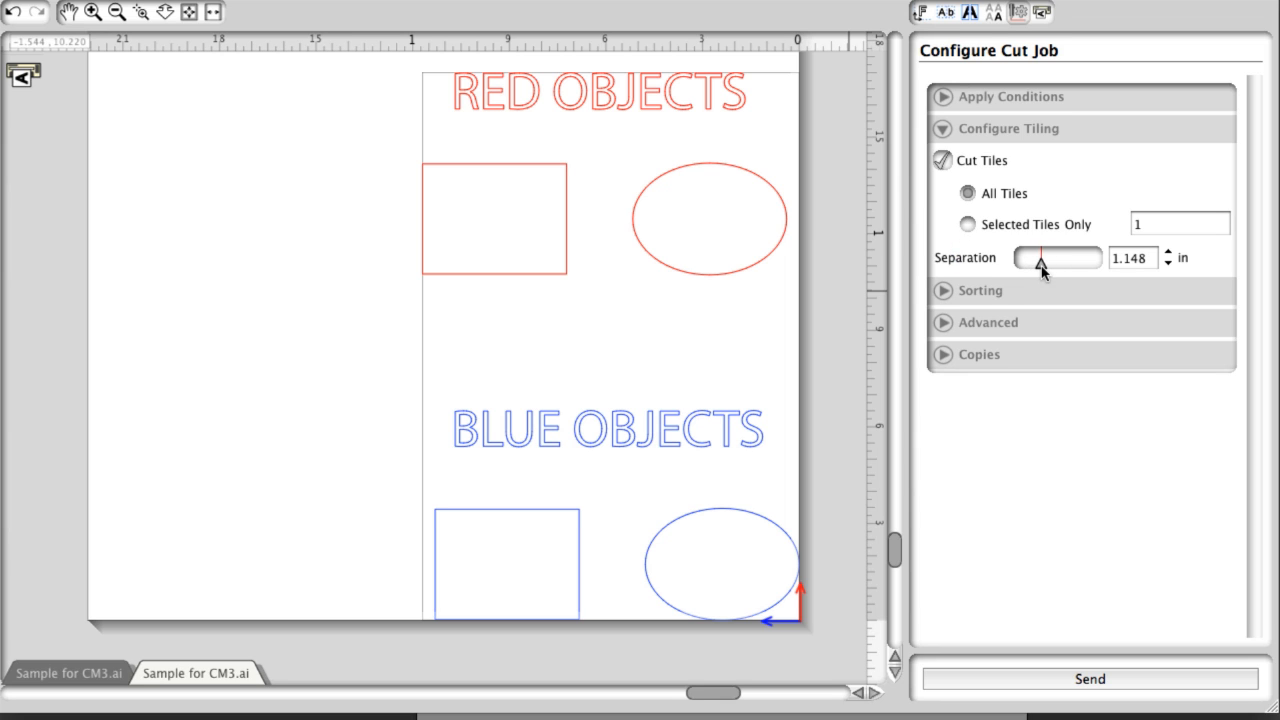
pyautogui.click(1028, 129)
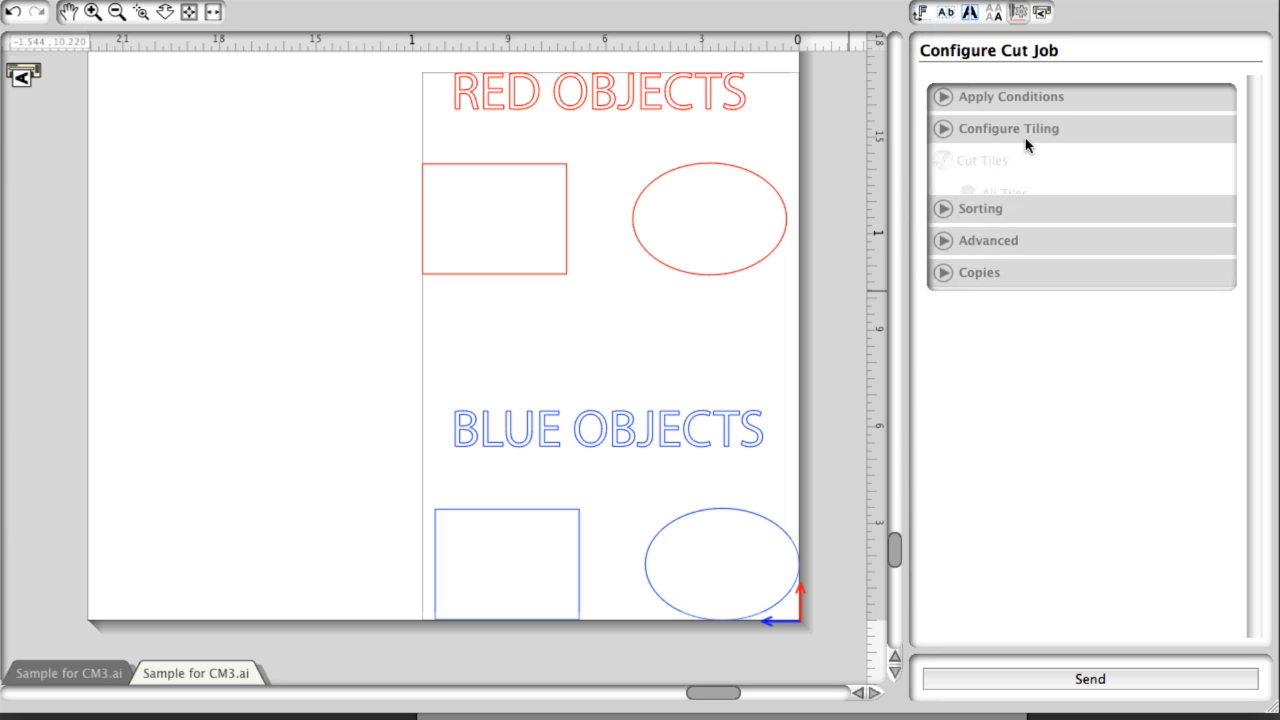
# Step: Review the cut job's Sorting, Advanced and Copies settings, including layer and cut line sorting, after-cut behaviour and stroke conversion
pyautogui.click(1022, 156)
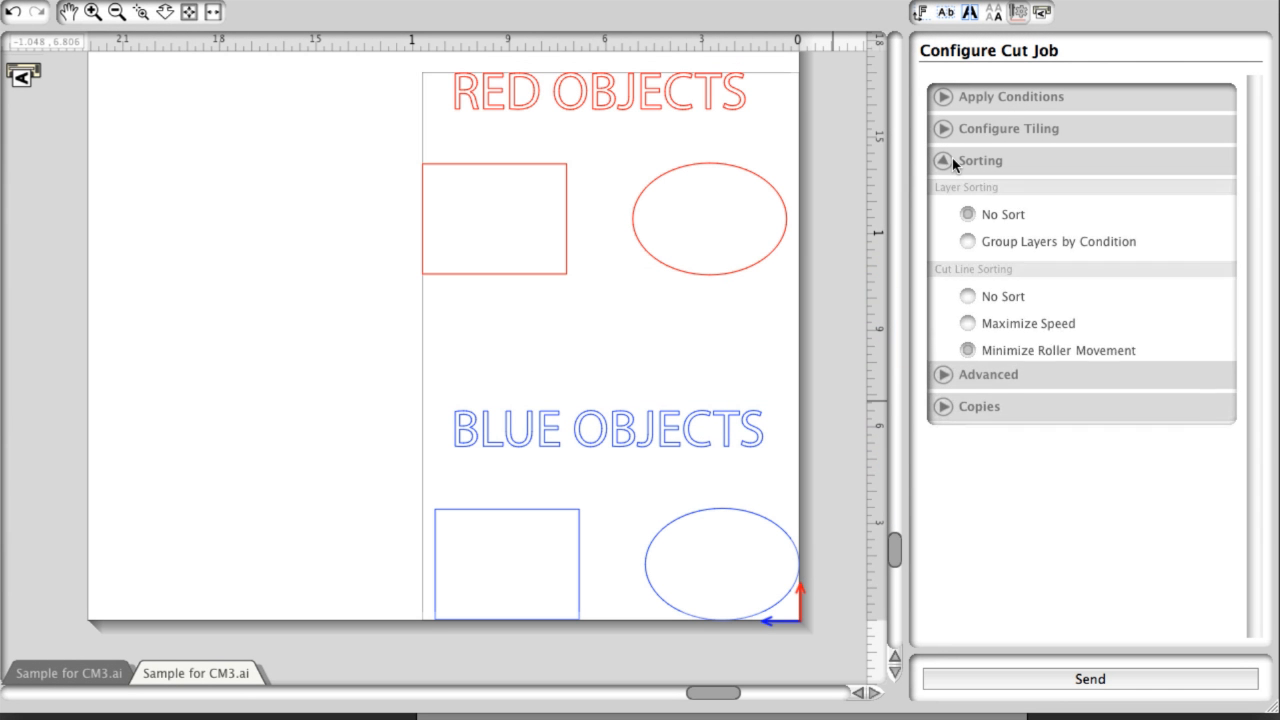
pyautogui.click(952, 158)
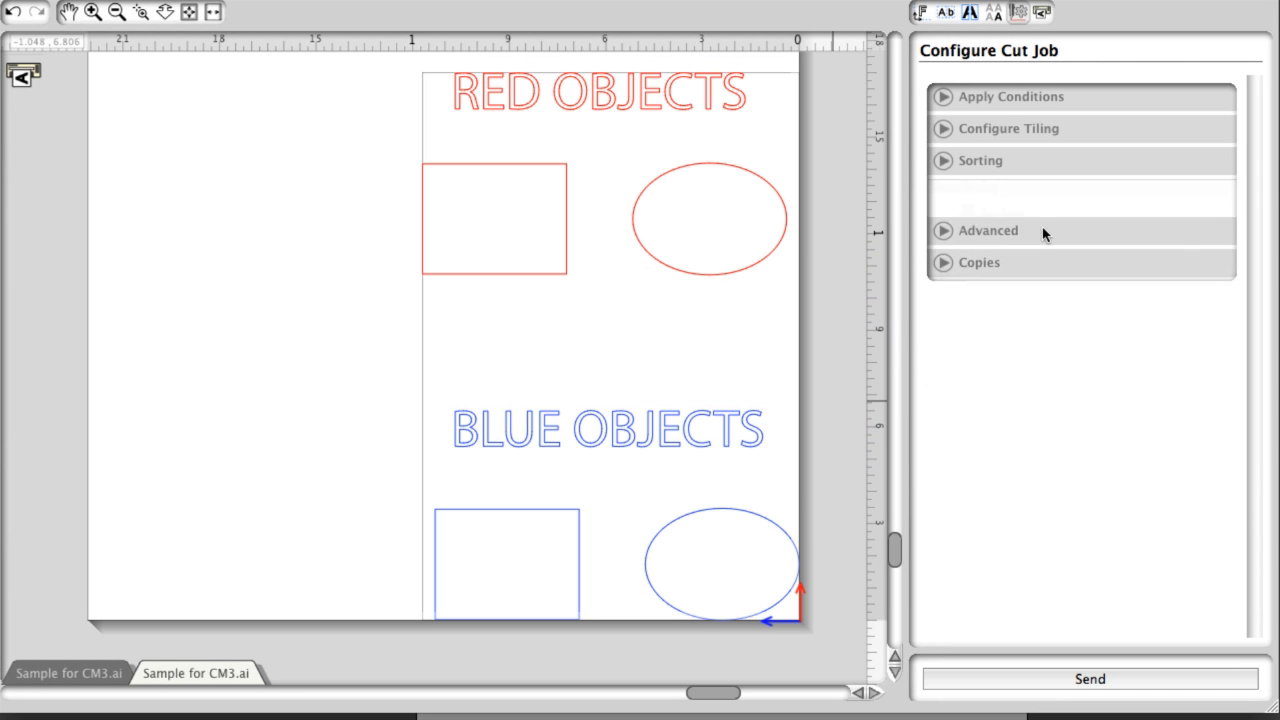
pyautogui.click(1013, 199)
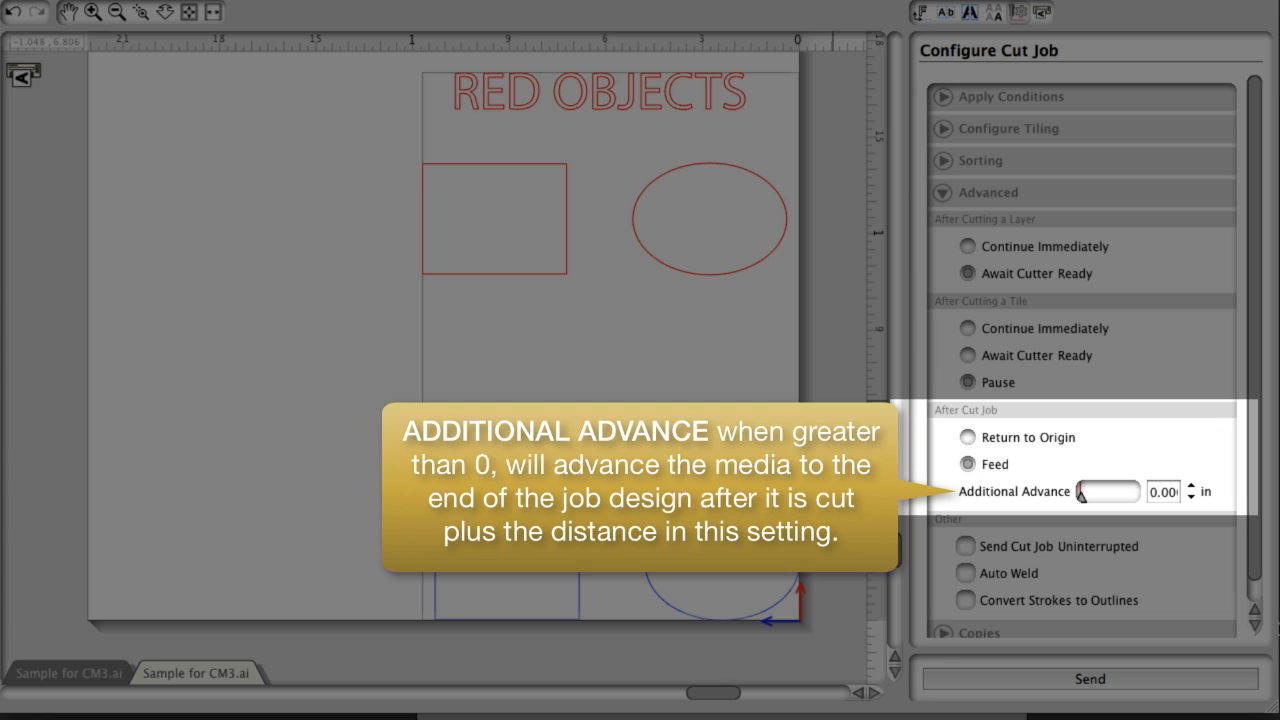
pyautogui.click(1254, 626)
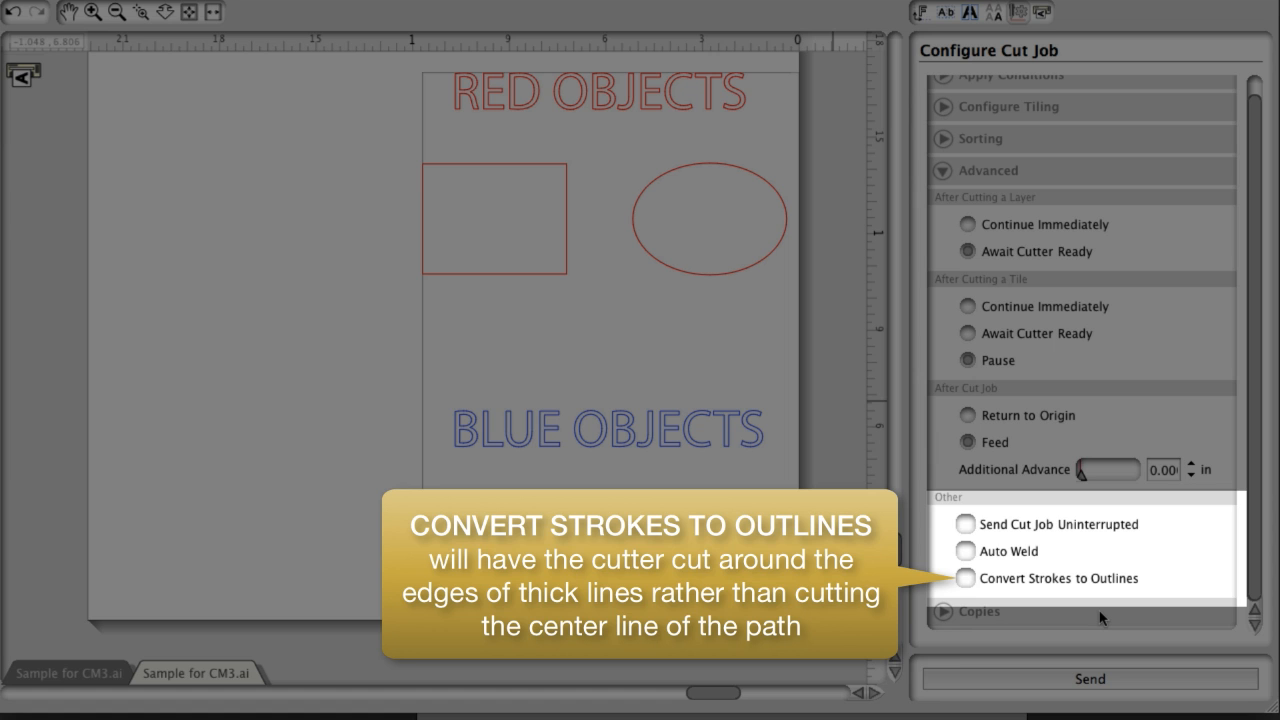
pyautogui.click(1100, 618)
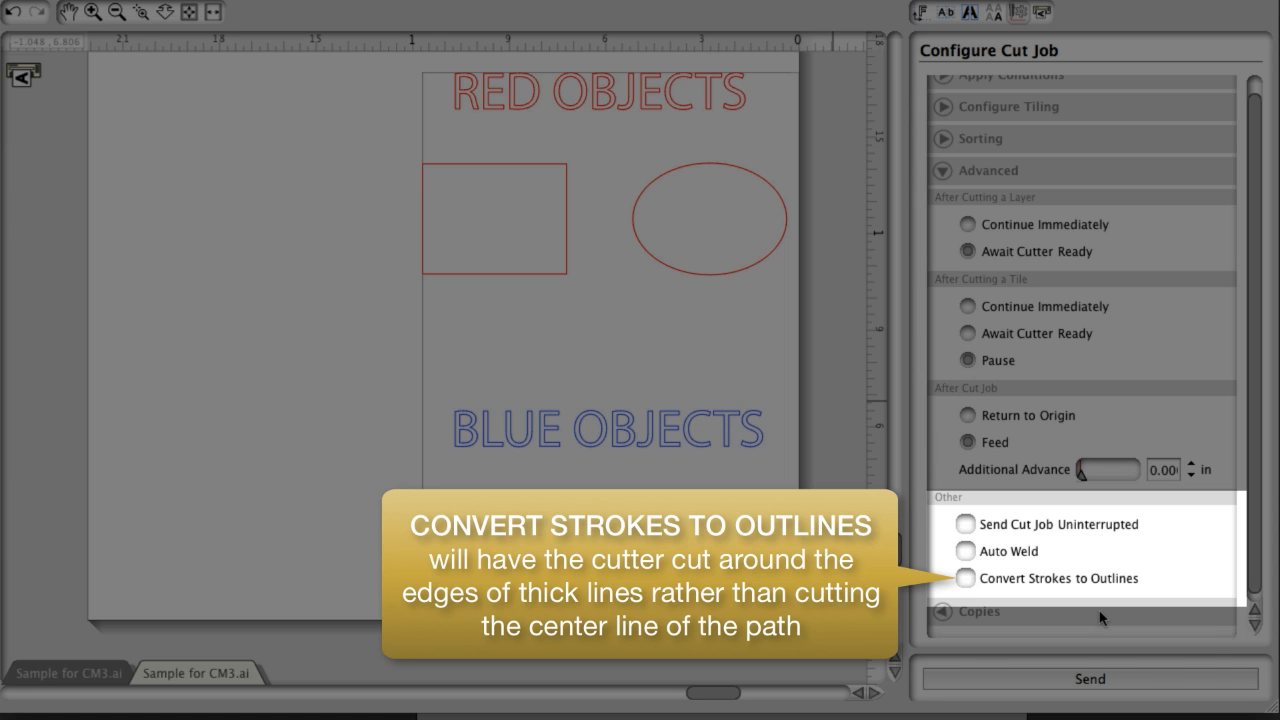
pyautogui.click(1254, 622)
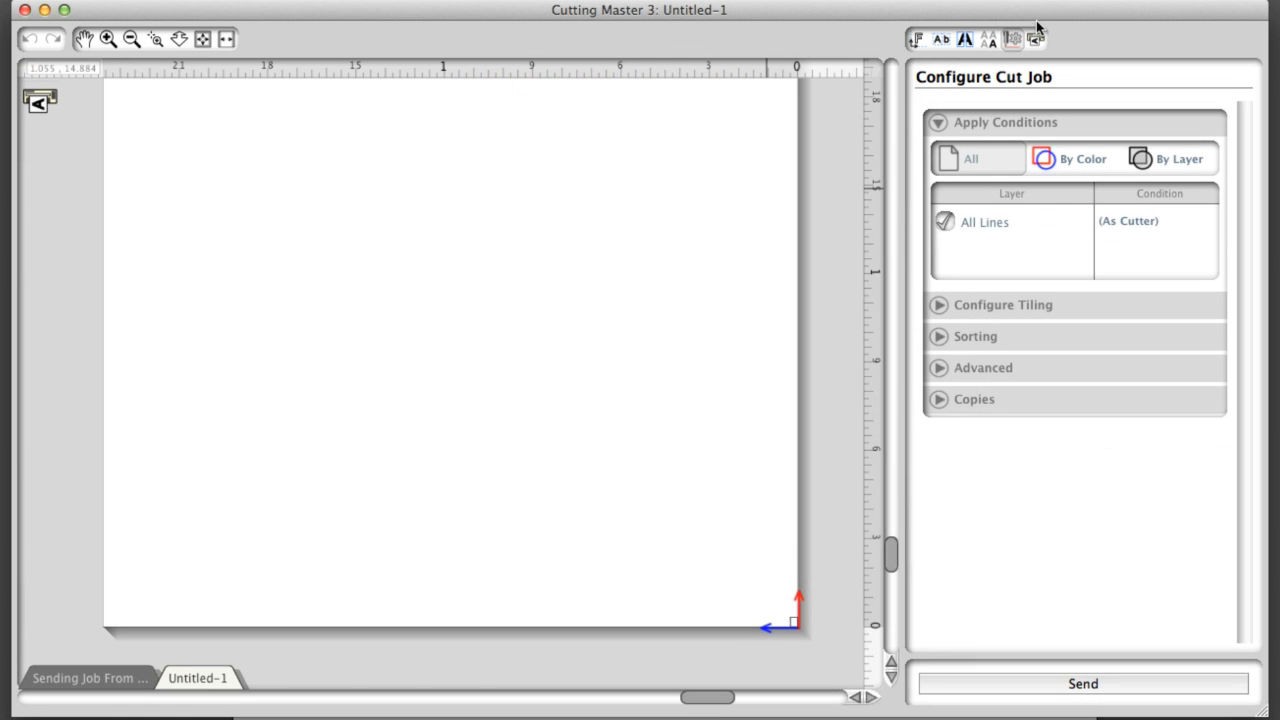
# Step: Show the CE6000-60 cutter's status and look through its Condition, Tool Setting and Advanced sections one at a time
pyautogui.click(1036, 39)
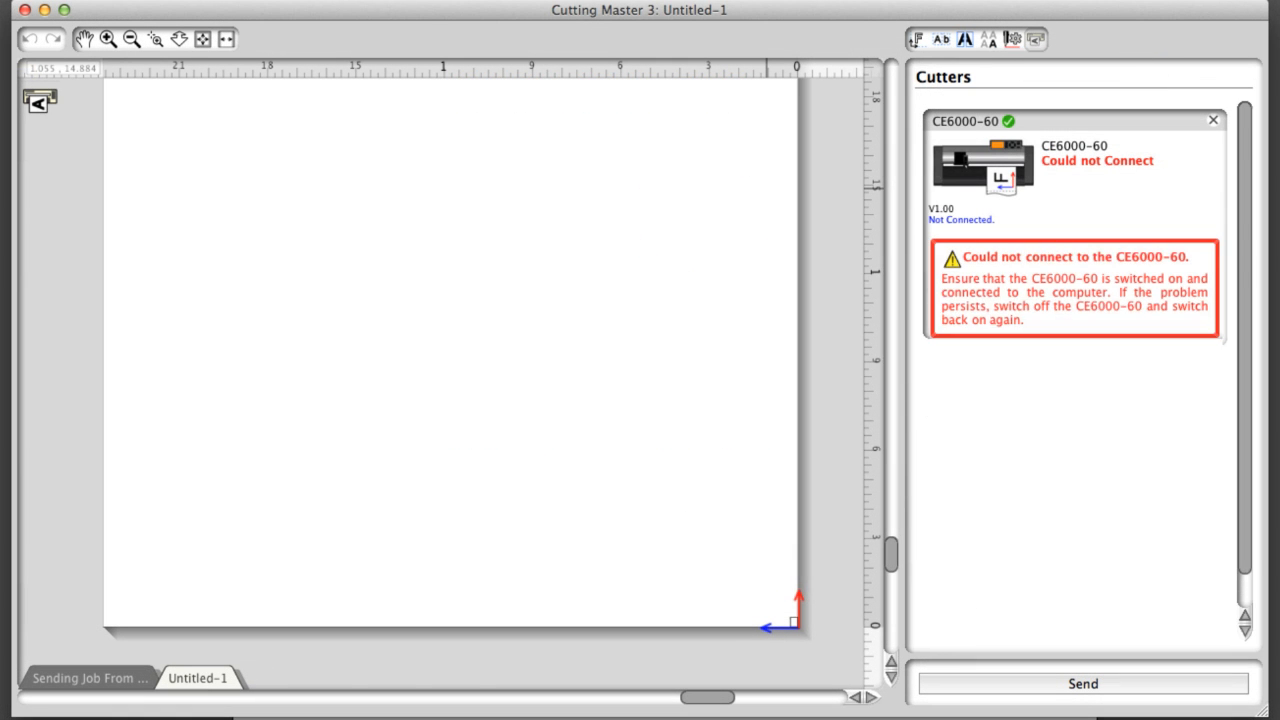
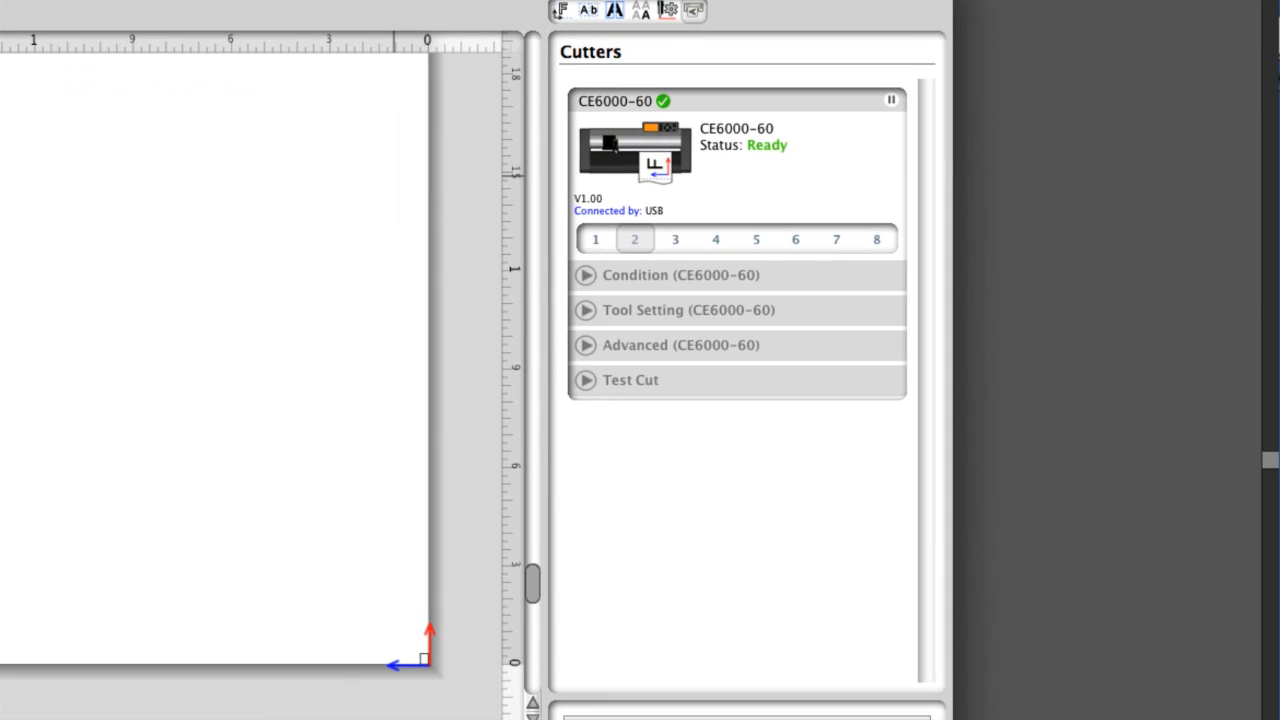
pyautogui.click(586, 276)
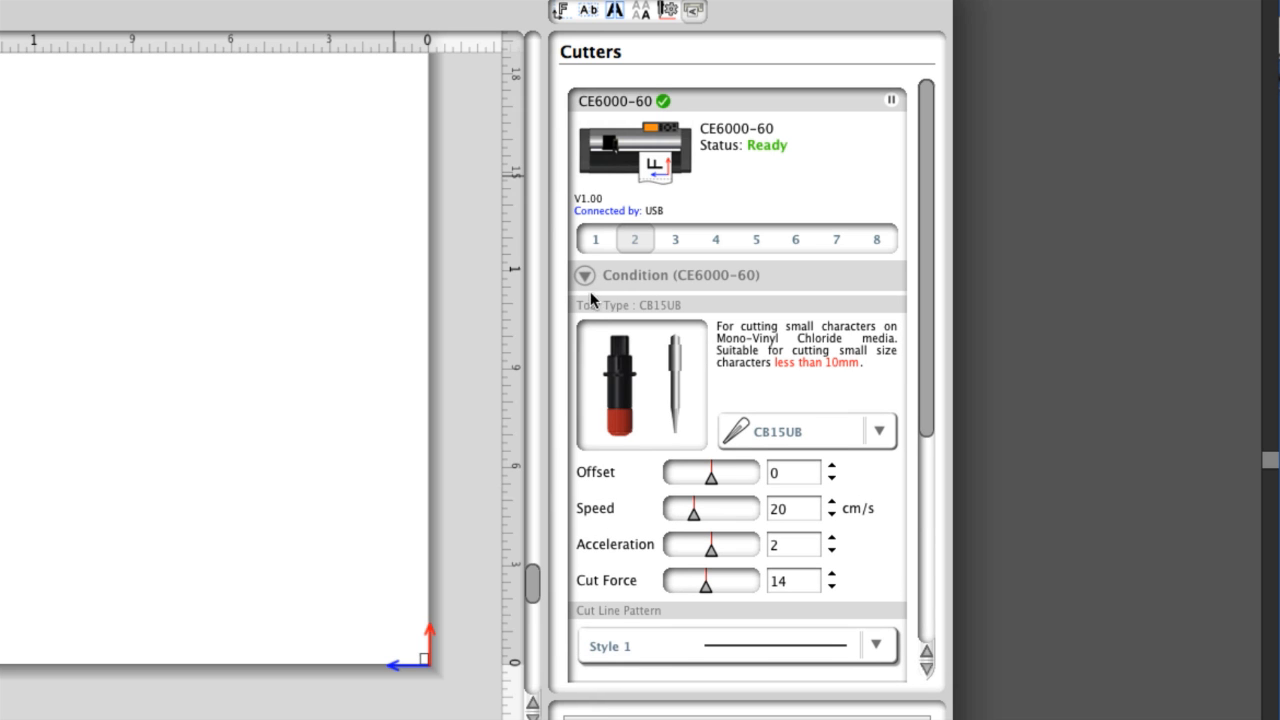
pyautogui.click(586, 276)
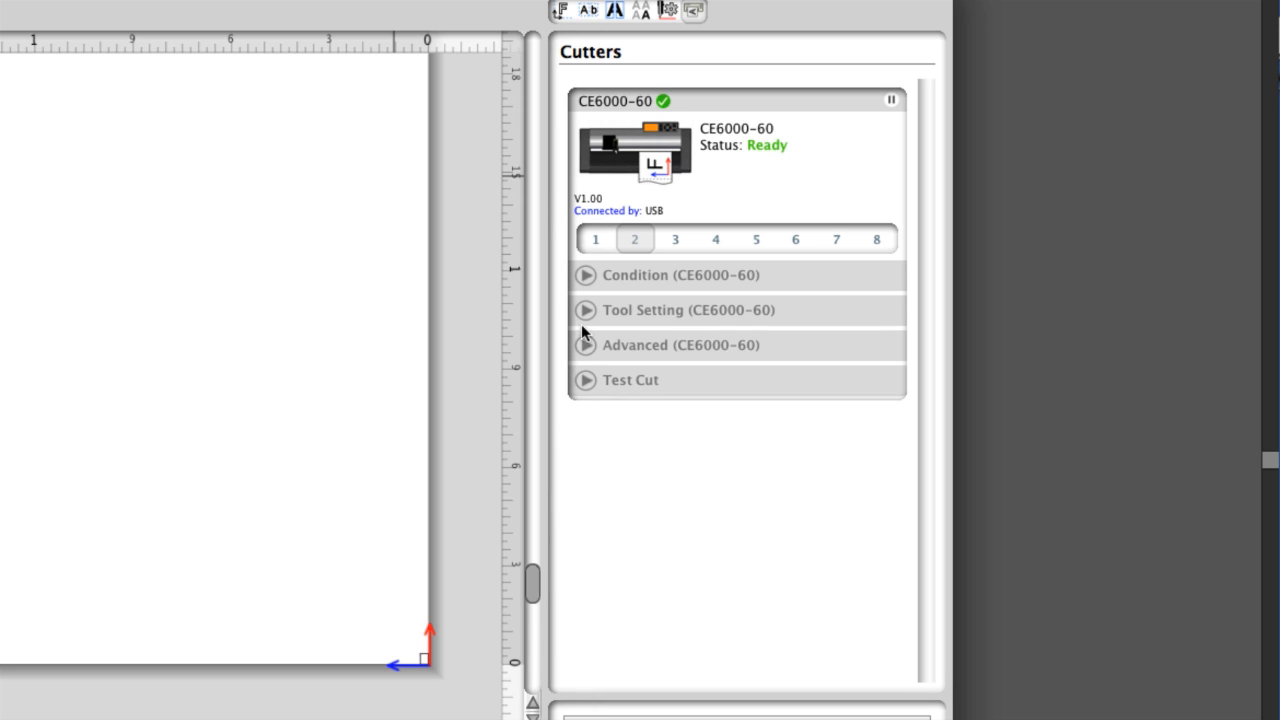
pyautogui.click(585, 310)
pyautogui.click(585, 310)
pyautogui.click(585, 345)
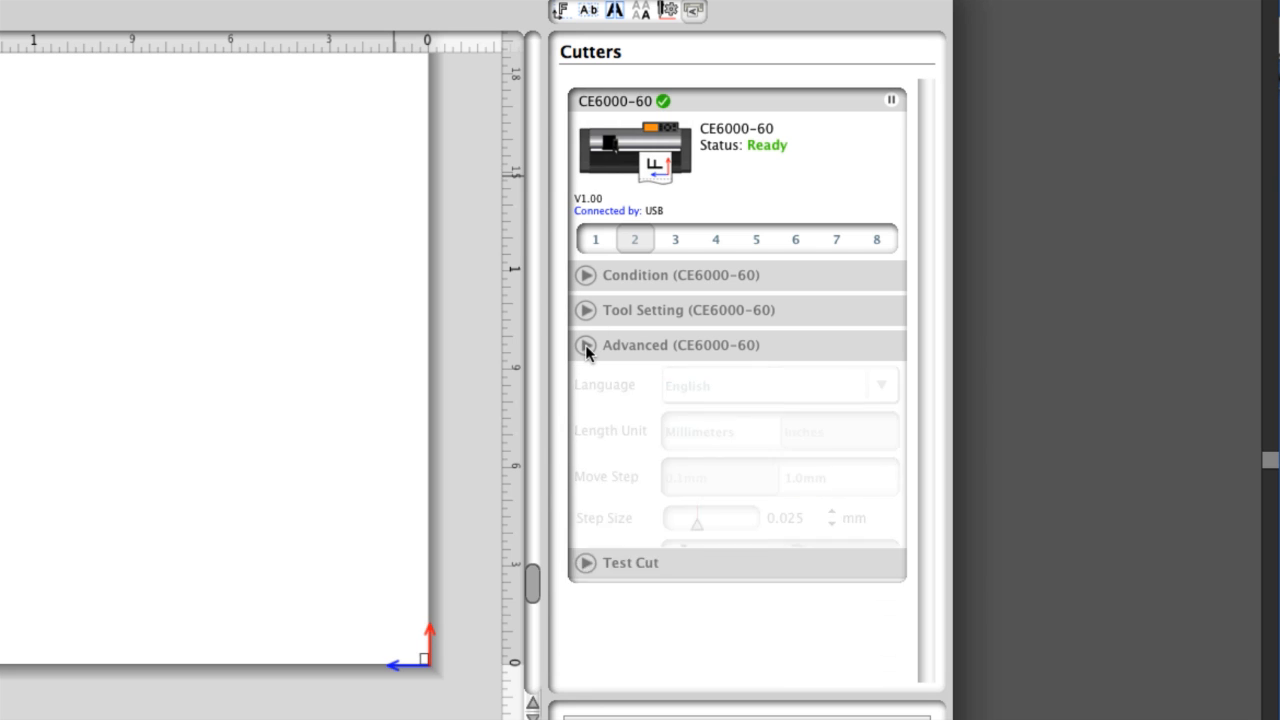
pyautogui.click(585, 345)
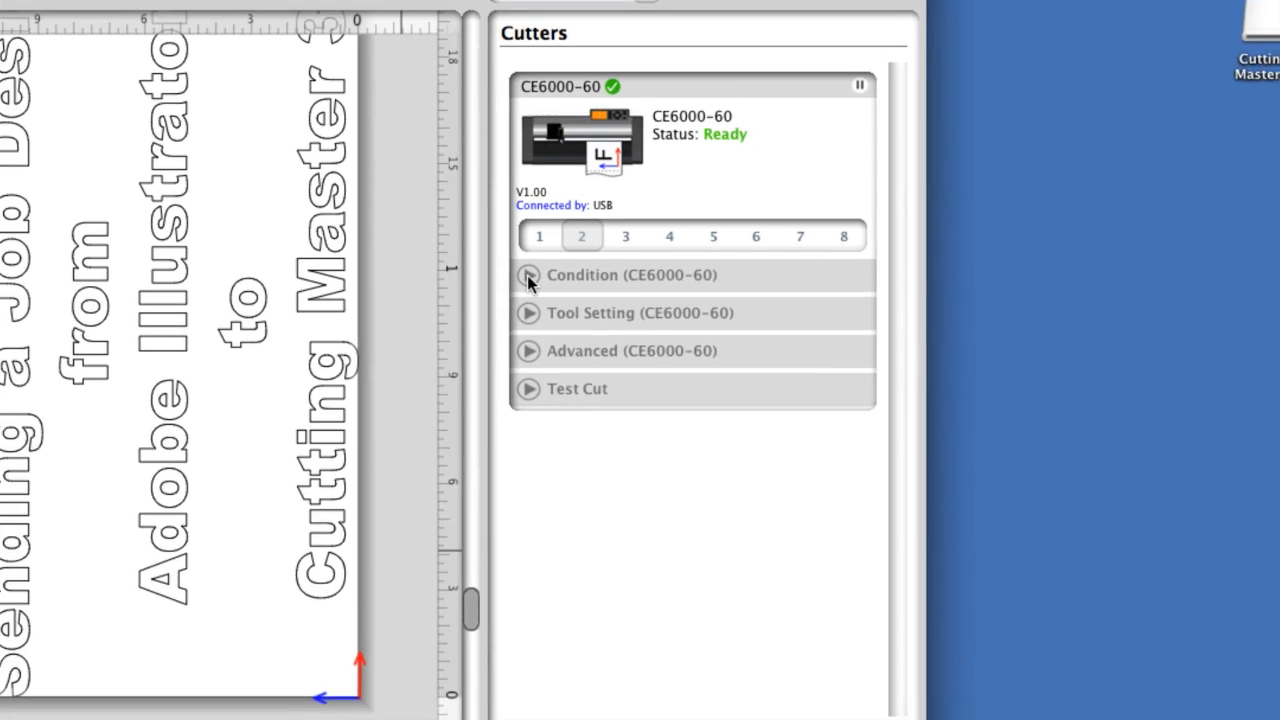
# Step: Look through the CE6000-60 cutter's Condition and Tool Setting values, including cut line pattern, passes, tangential emulation and distance adjustment
pyautogui.click(528, 275)
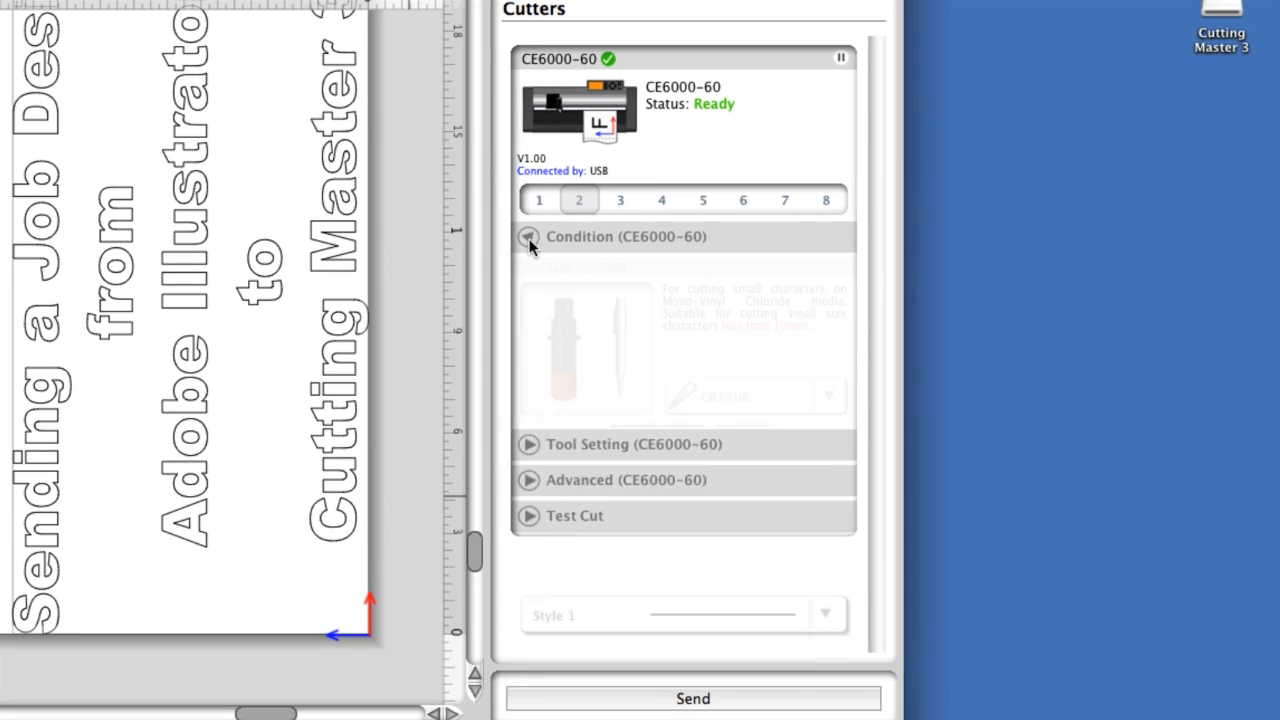
pyautogui.moveTo(884, 269); pyautogui.dragTo(859, 508)
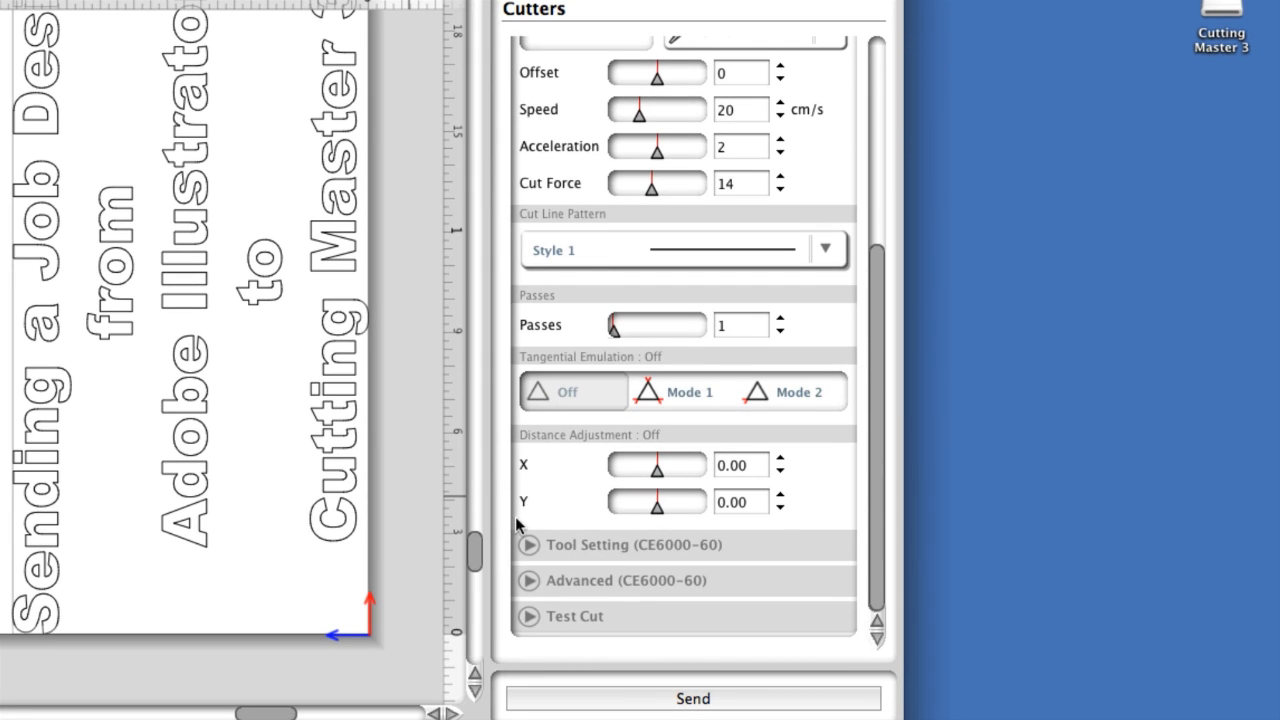
pyautogui.click(531, 548)
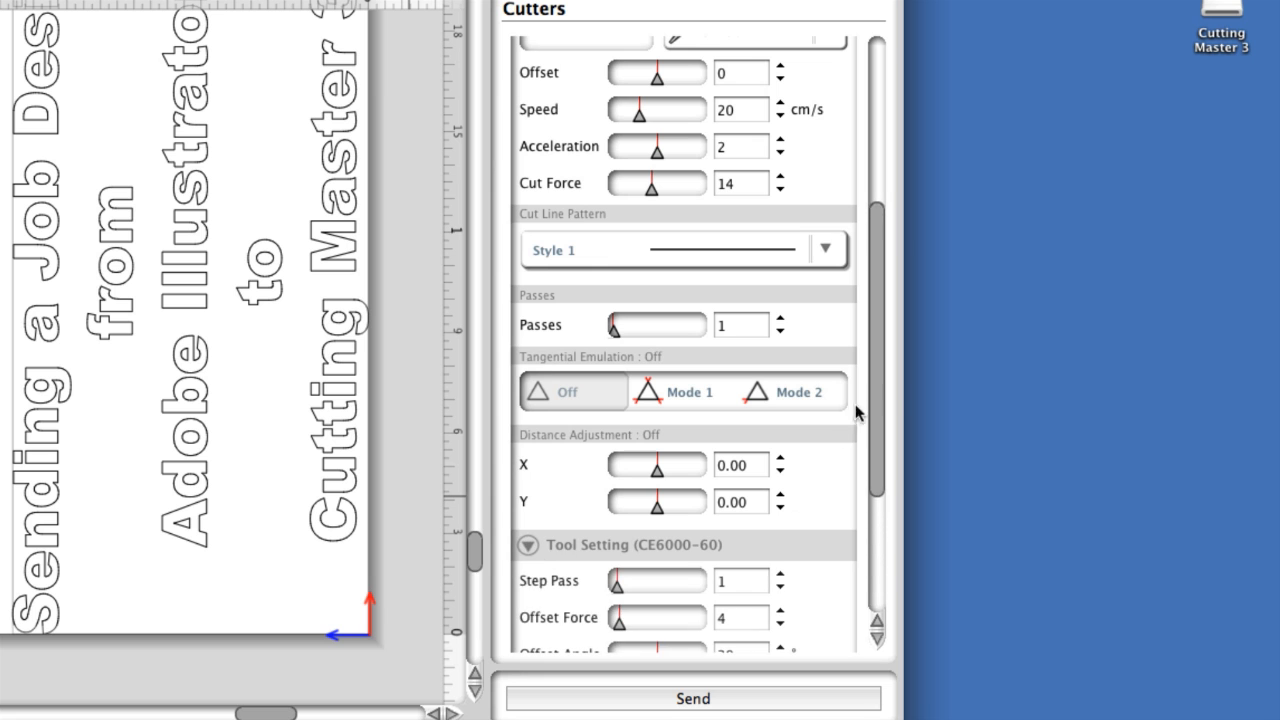
pyautogui.moveTo(882, 372)
pyautogui.mouseDown()
pyautogui.moveTo(877, 492)
pyautogui.moveTo(896, 275)
pyautogui.moveTo(870, 408)
pyautogui.moveTo(877, 373)
pyautogui.mouseUp()
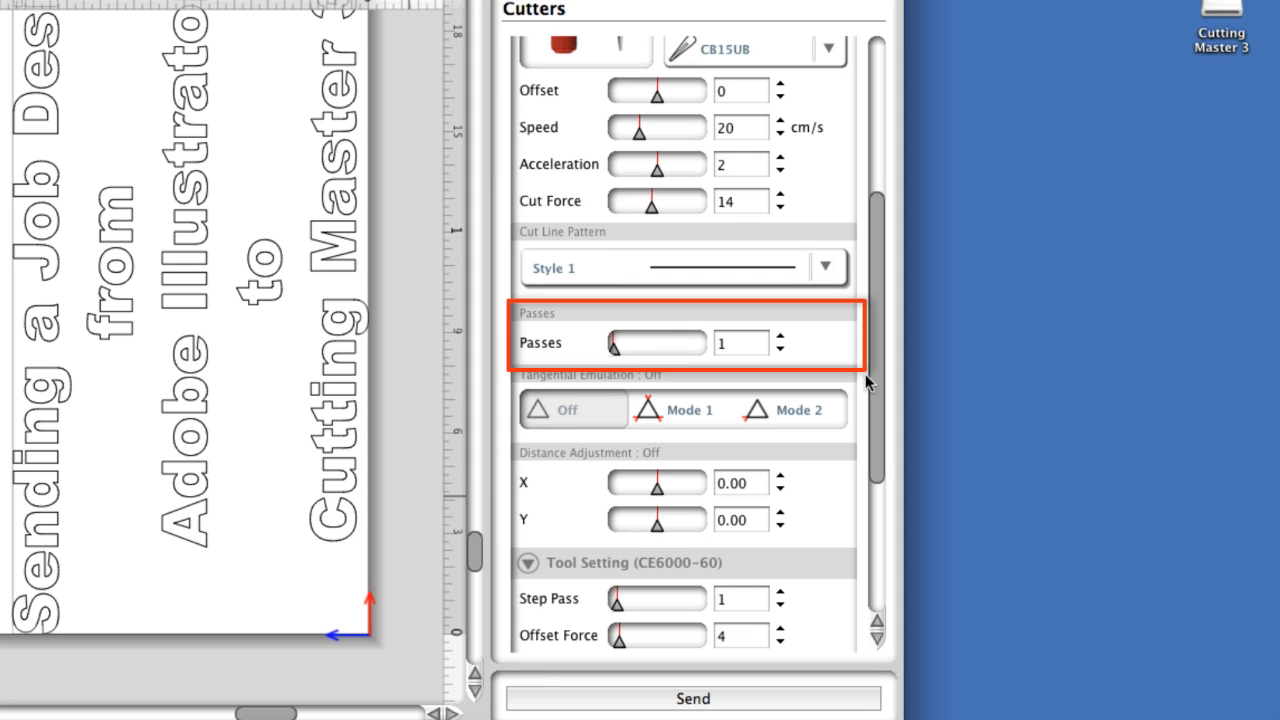
pyautogui.scroll(-10, 866, 390)
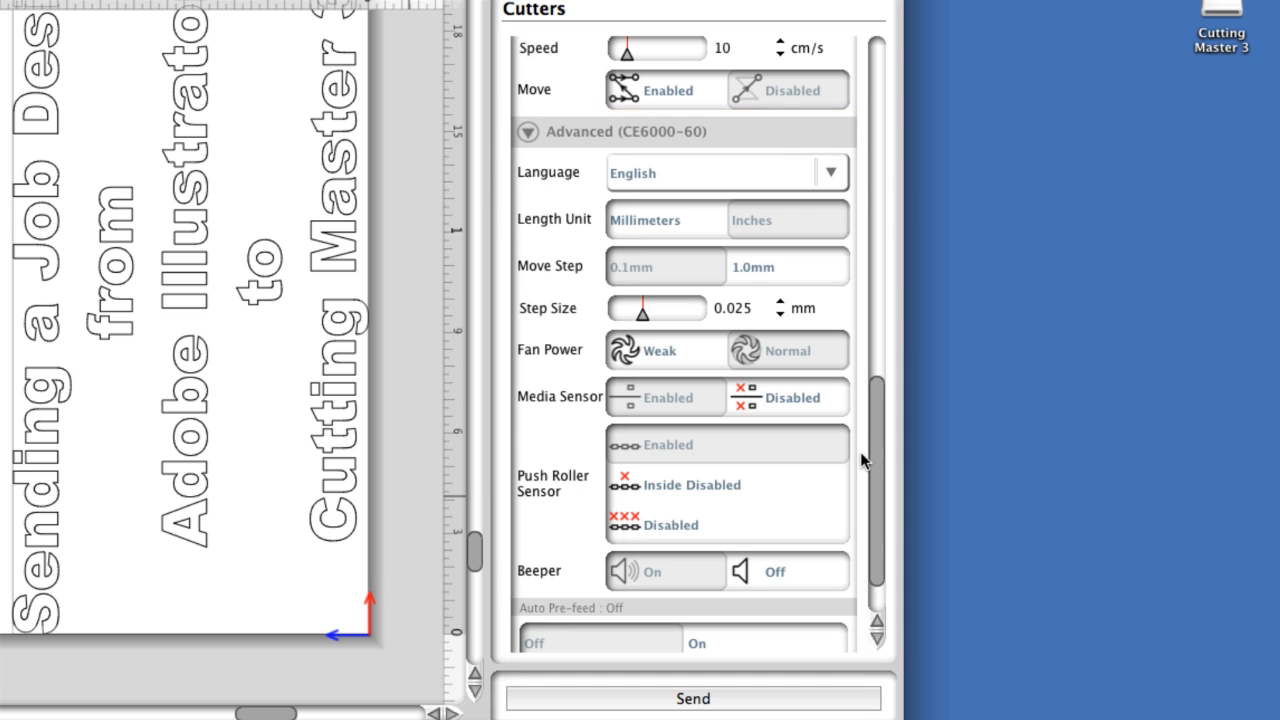
# Step: Turn on Auto Pre-feed in the CE6000-60 cutter's Advanced settings
pyautogui.scroll(-1, 863, 463)
pyautogui.scroll(-2, 859, 463)
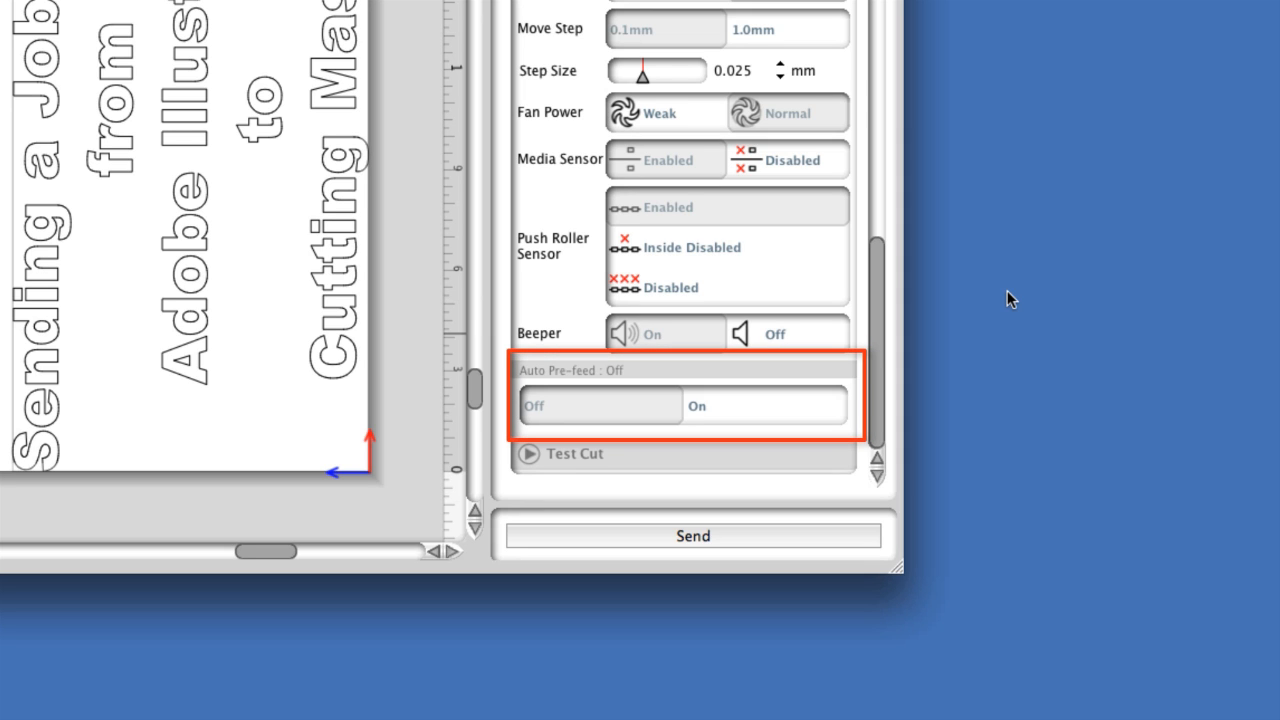
pyautogui.click(765, 407)
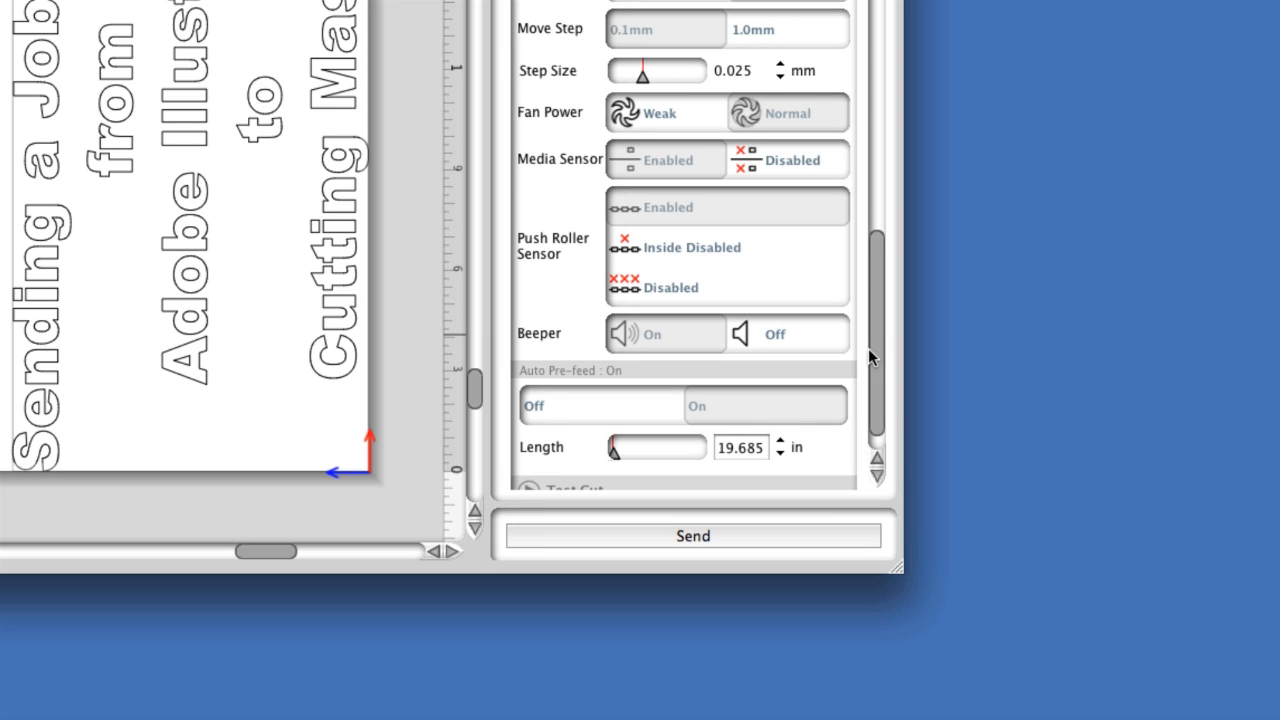
pyautogui.moveTo(873, 365); pyautogui.dragTo(874, 375)
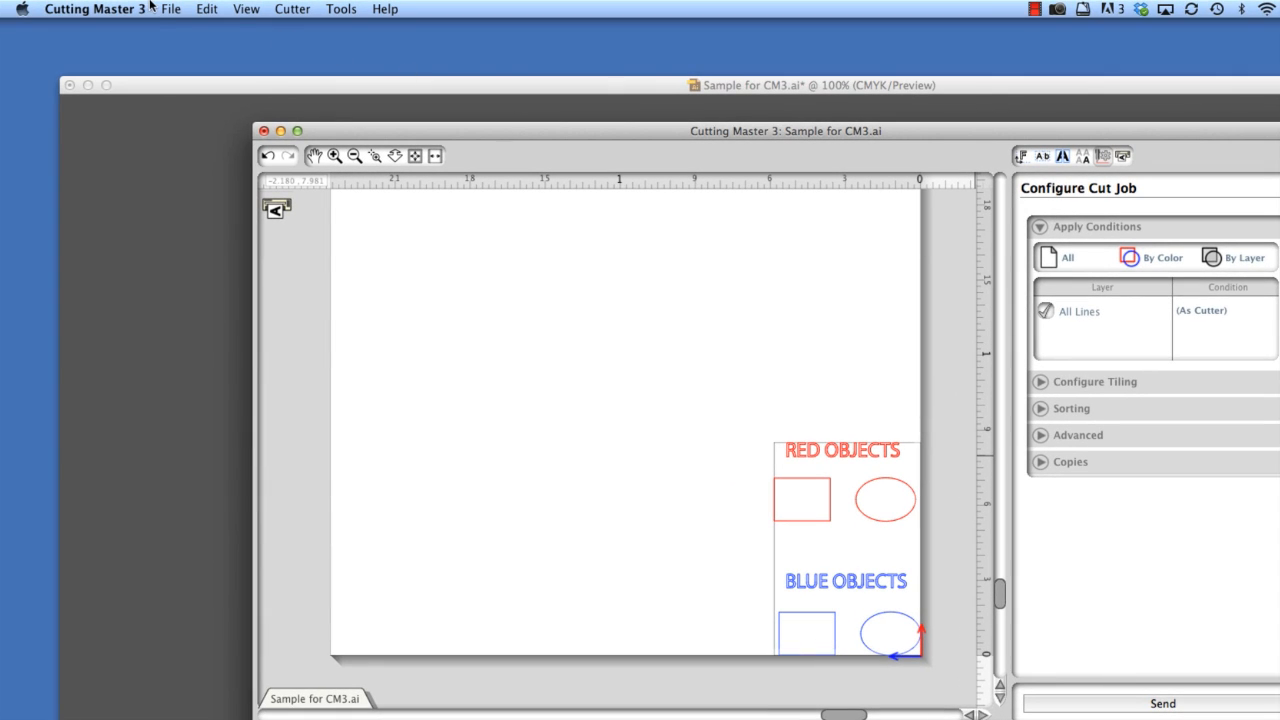
# Step: Open Define Conditions and expand the Graphtec Defaults group of materials
pyautogui.click(168, 9)
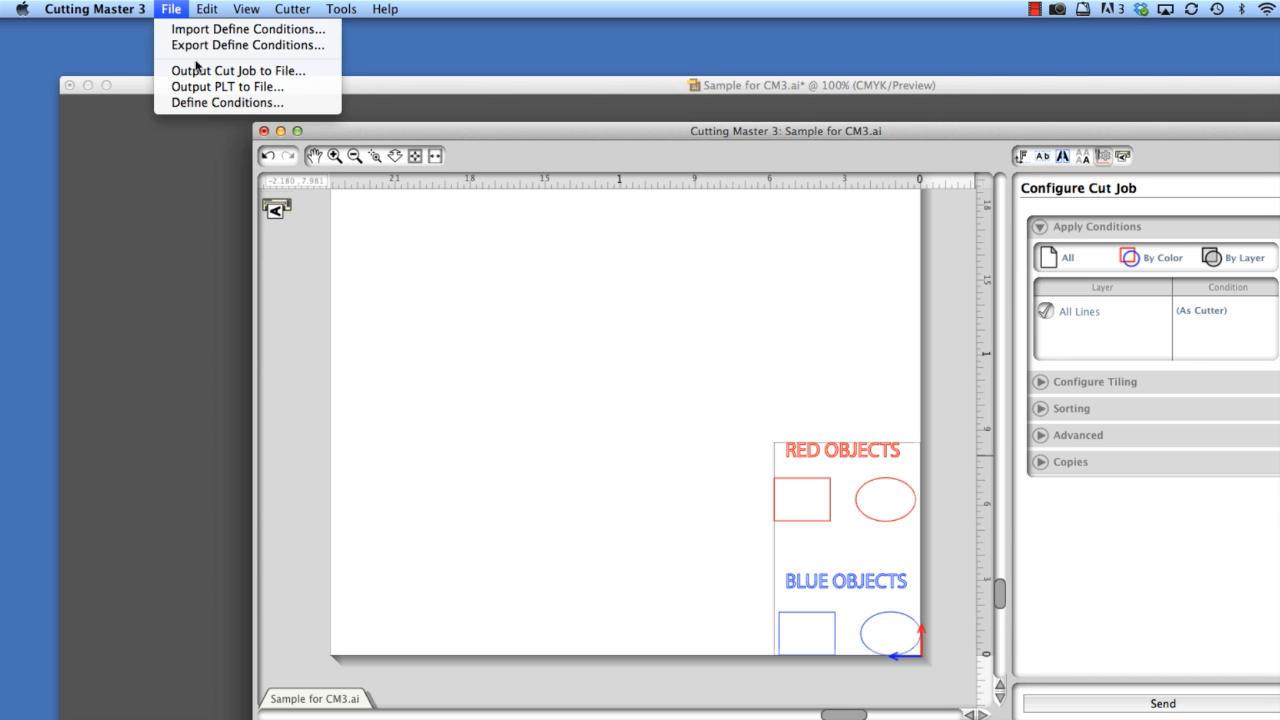
pyautogui.click(201, 103)
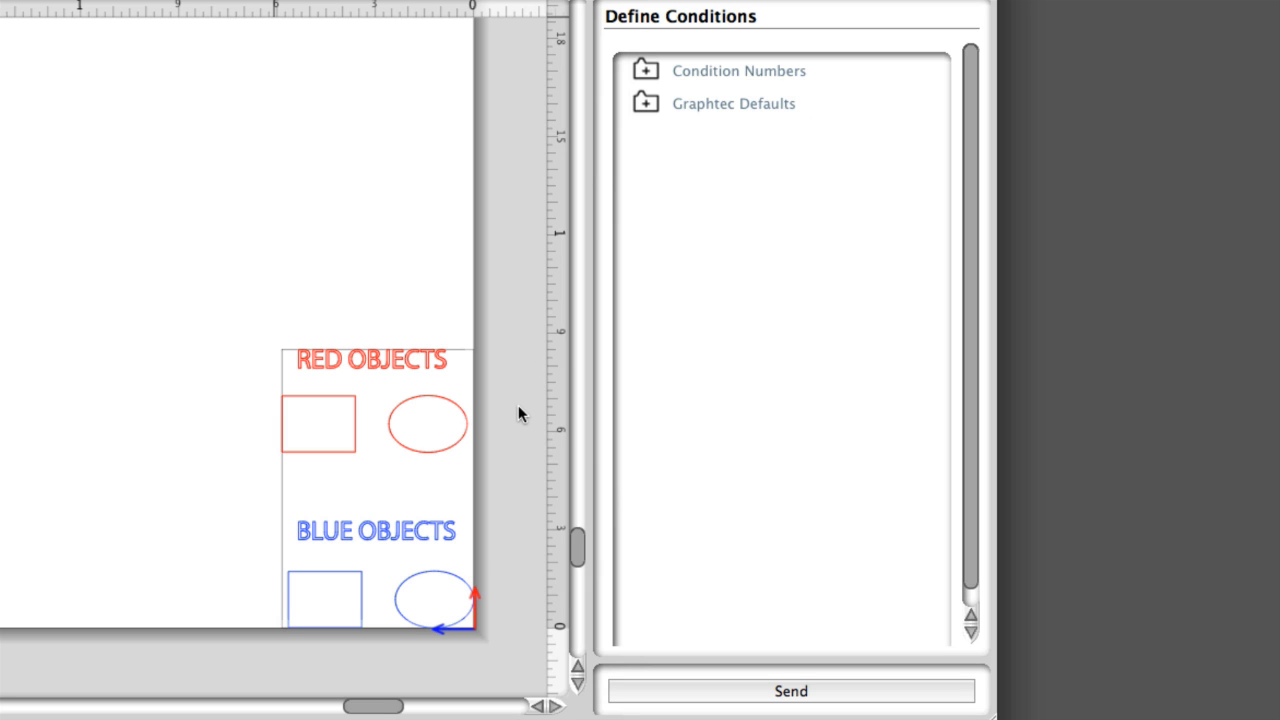
pyautogui.click(646, 103)
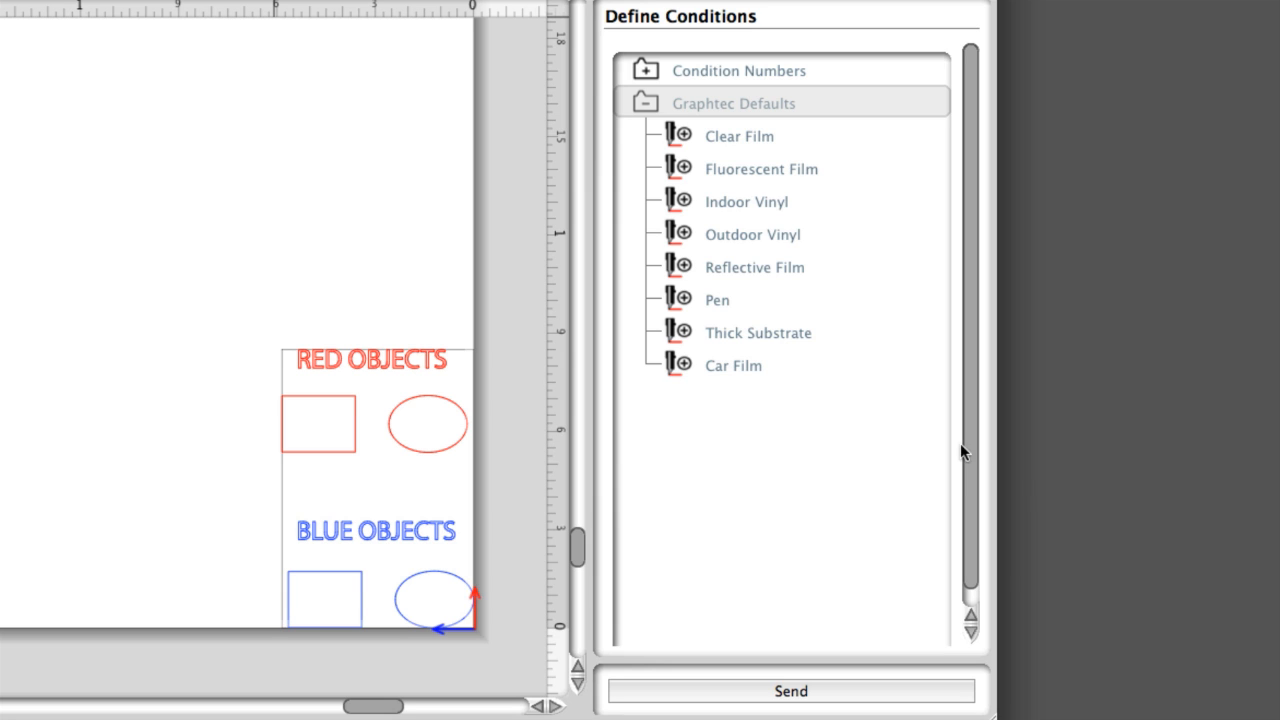
# Step: Examine the Car Film condition's blade choices, speed, cut force, passes and distance adjustment, and return to all conditions
pyautogui.moveTo(730, 366)
pyautogui.click(912, 367)
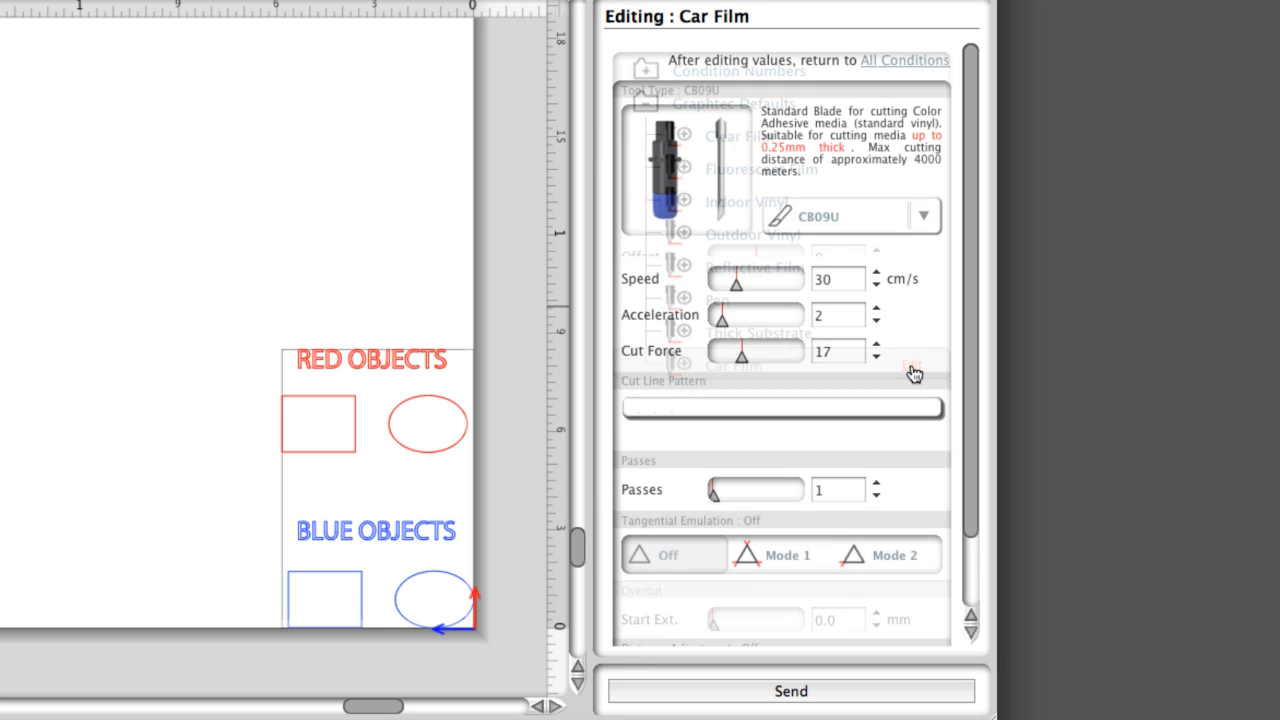
pyautogui.scroll(-3, 977, 537)
pyautogui.scroll(3, 978, 614)
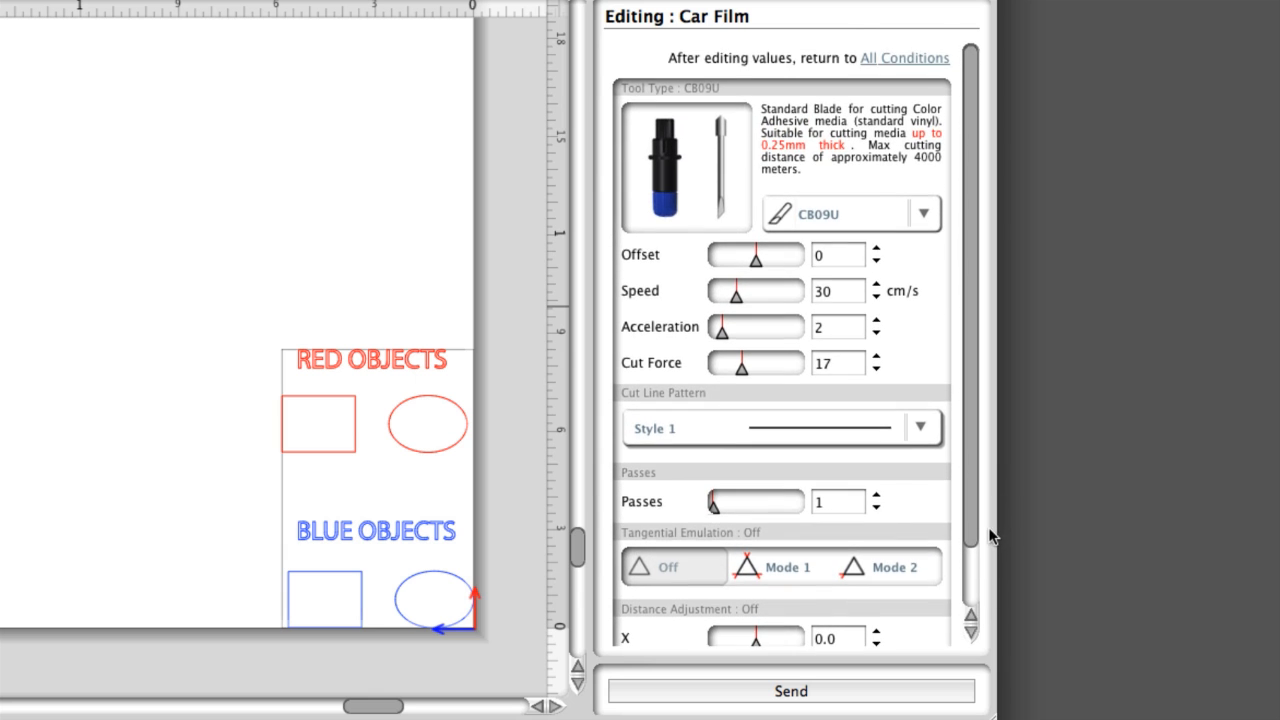
pyautogui.scroll(-3, 983, 549)
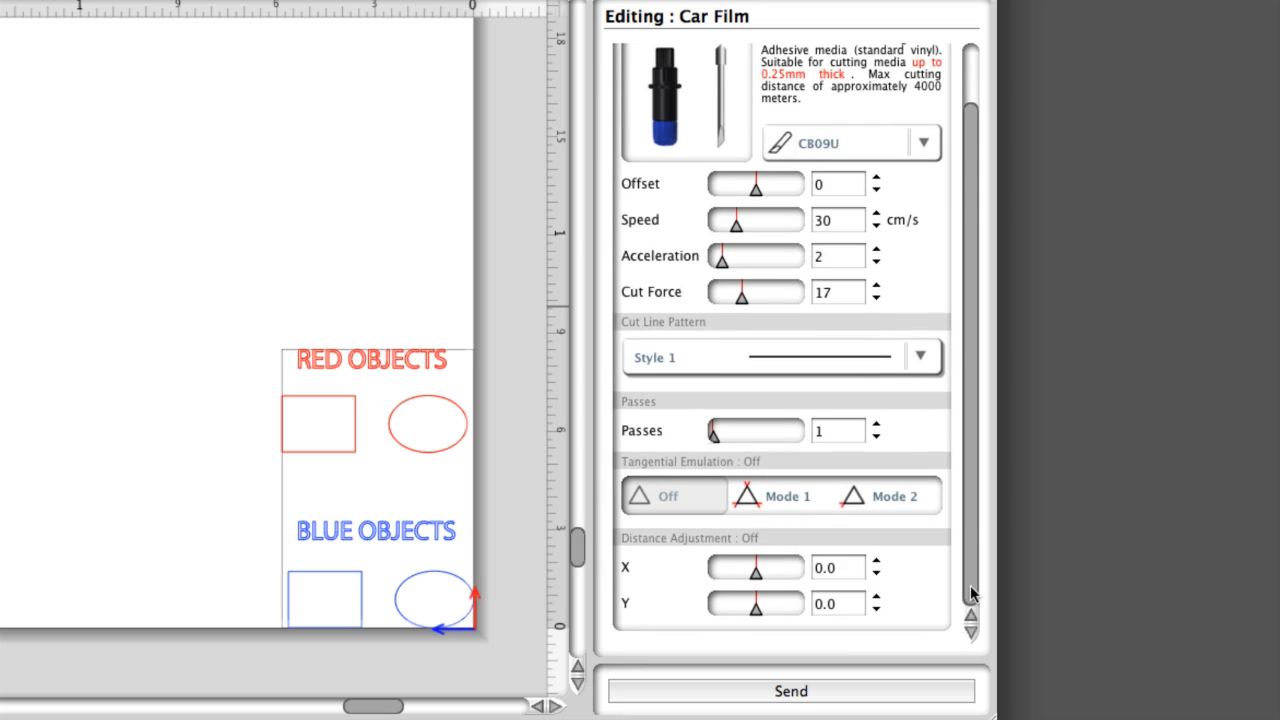
pyautogui.scroll(3, 978, 590)
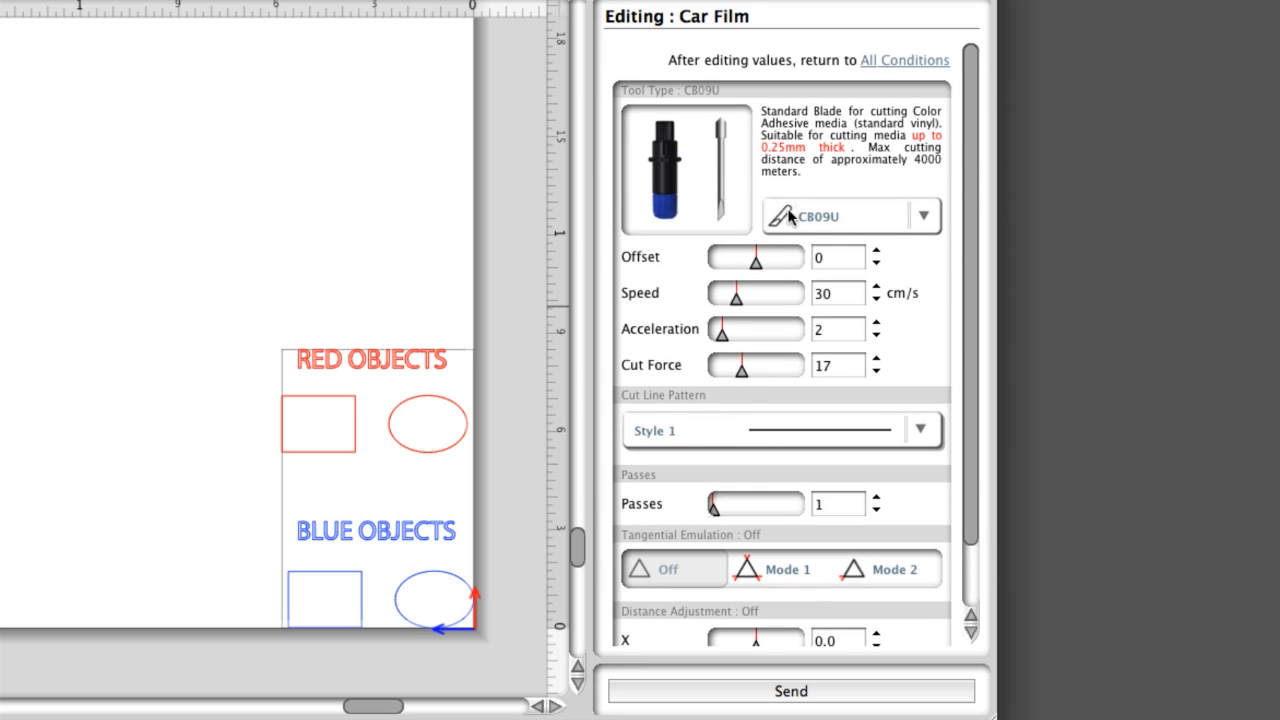
pyautogui.click(840, 218)
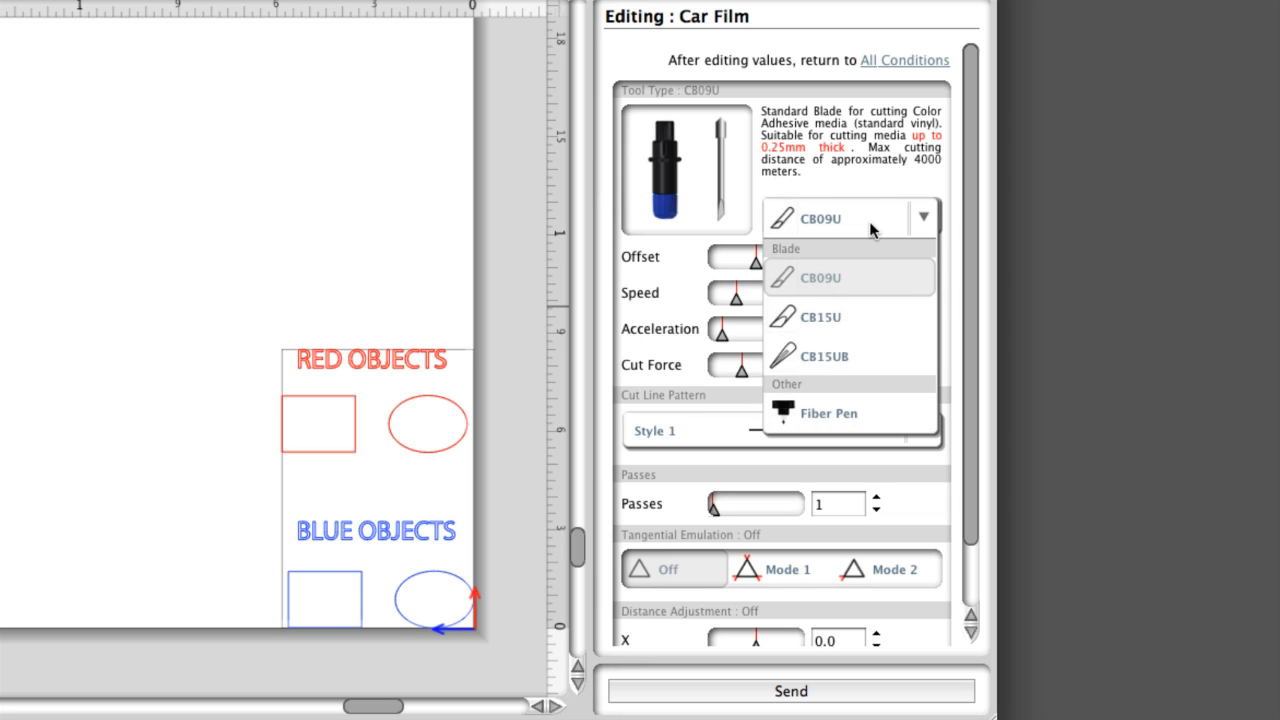
pyautogui.click(872, 230)
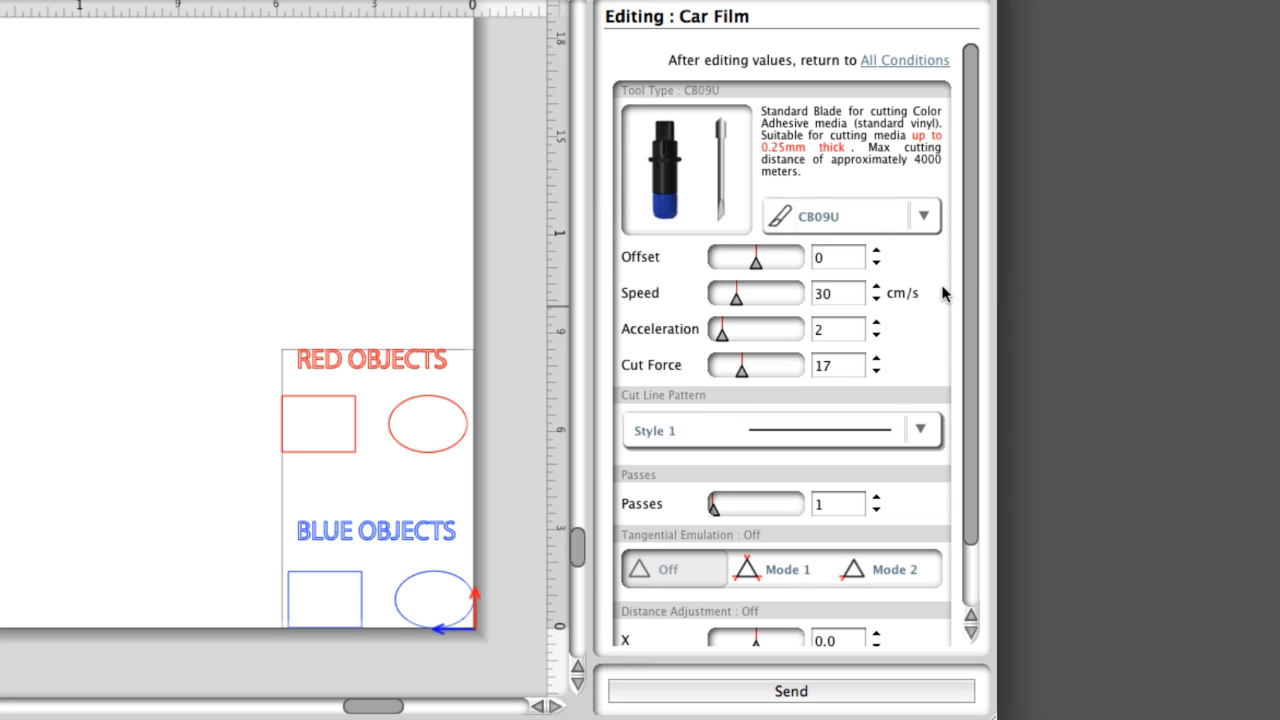
pyautogui.moveTo(969, 330); pyautogui.dragTo(970, 405)
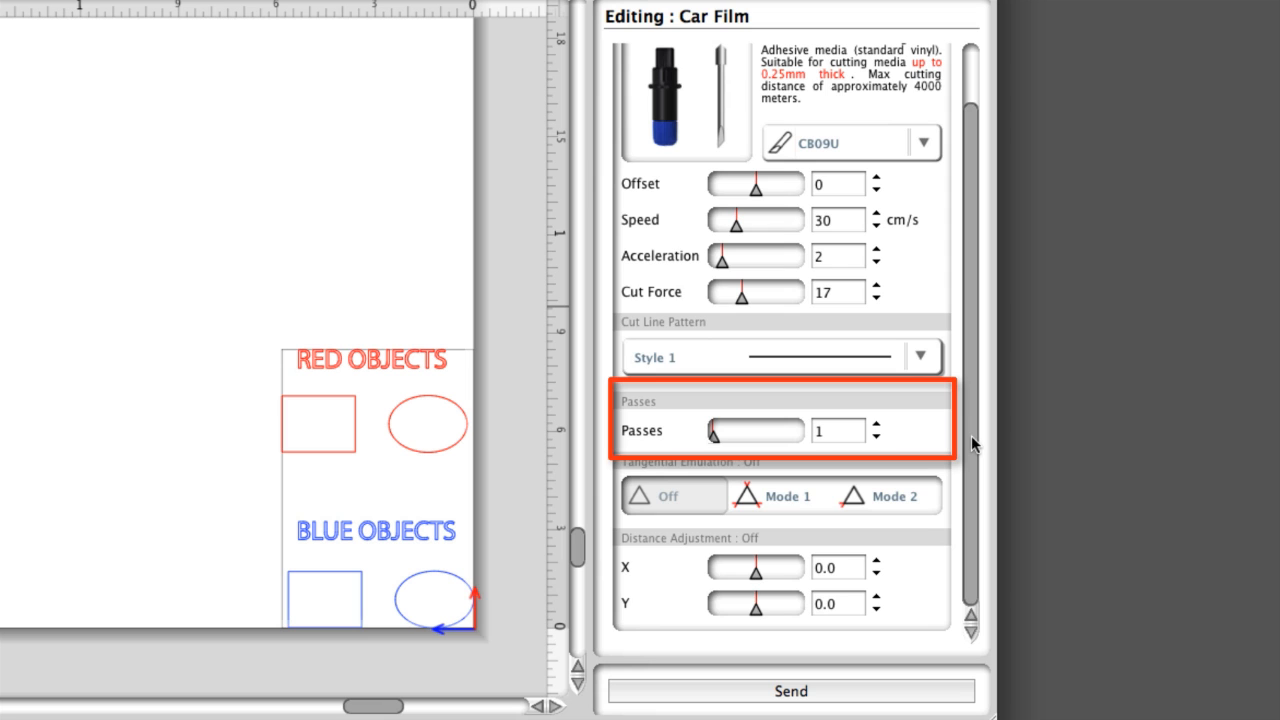
pyautogui.moveTo(968, 438); pyautogui.dragTo(984, 372)
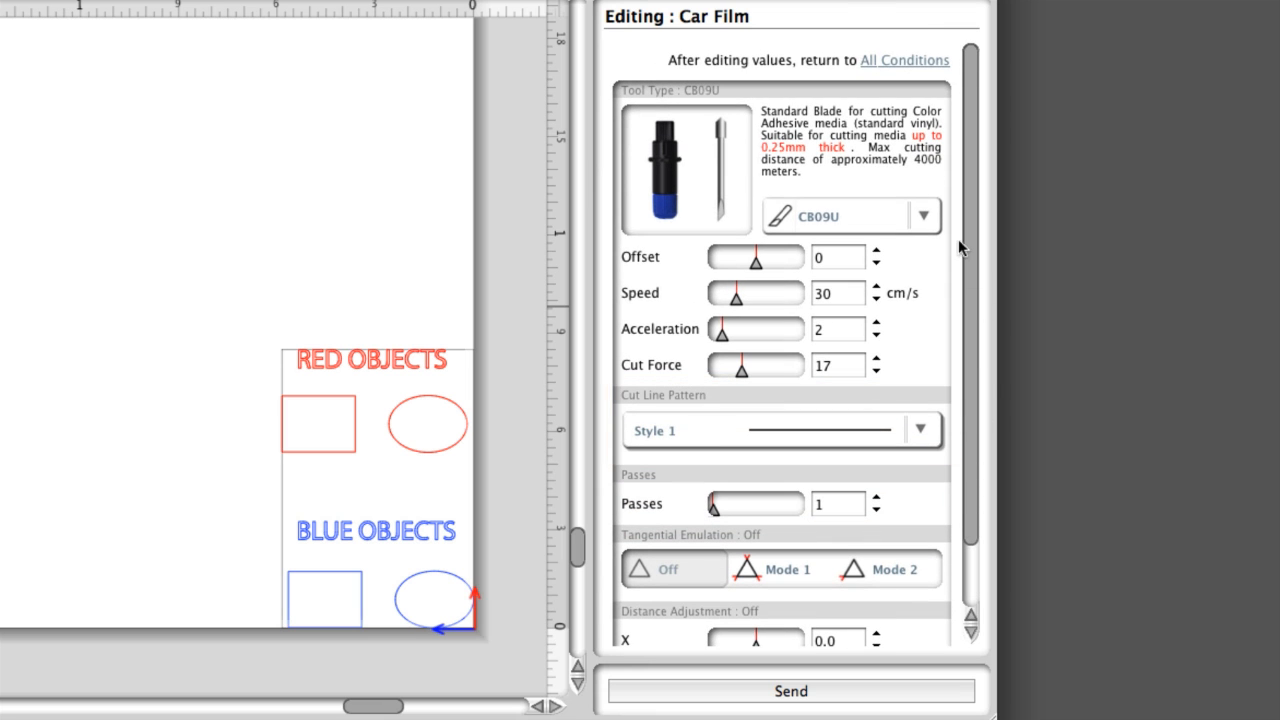
pyautogui.click(903, 60)
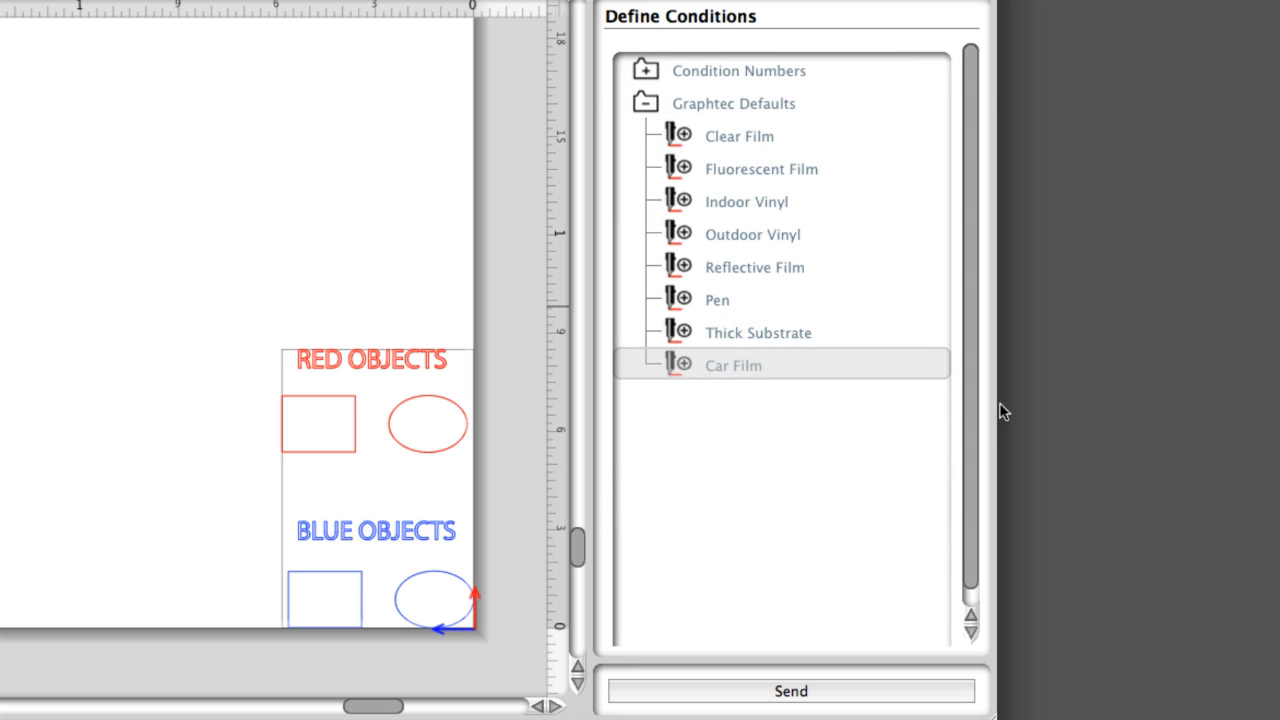
# Step: Add a new material condition named Oracal Premium Cast
pyautogui.rightClick(837, 418)
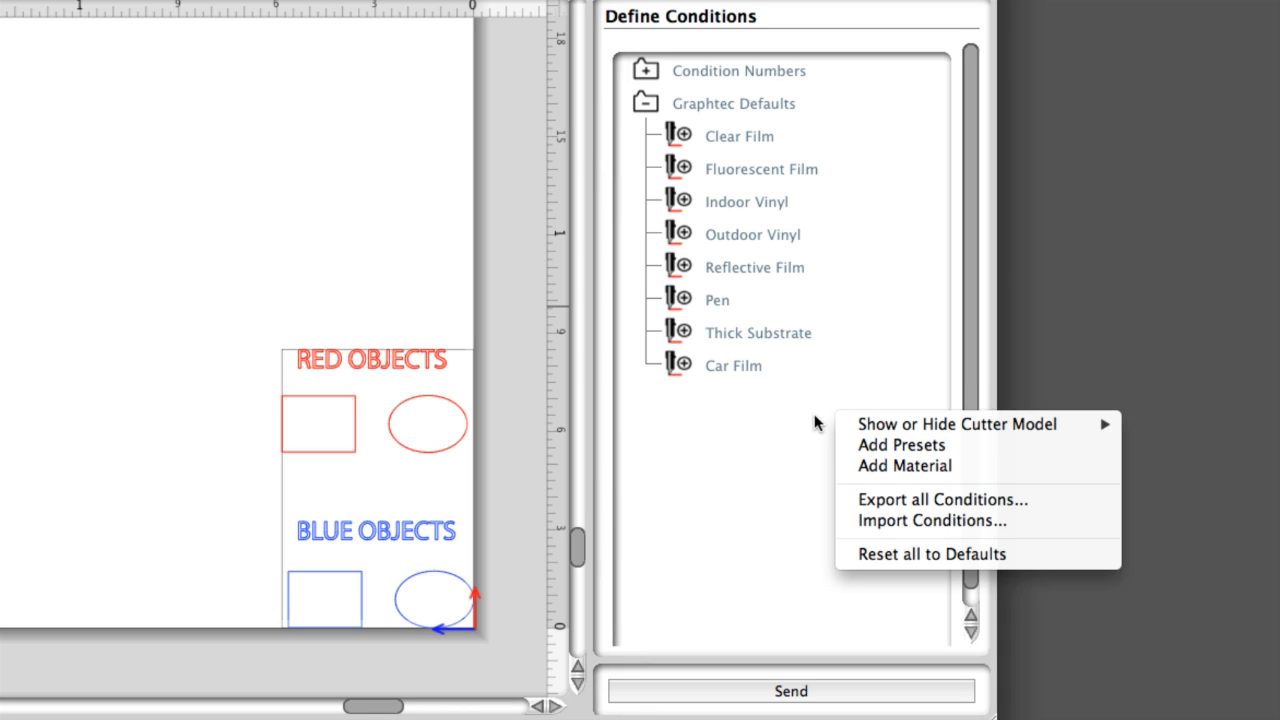
pyautogui.click(860, 466)
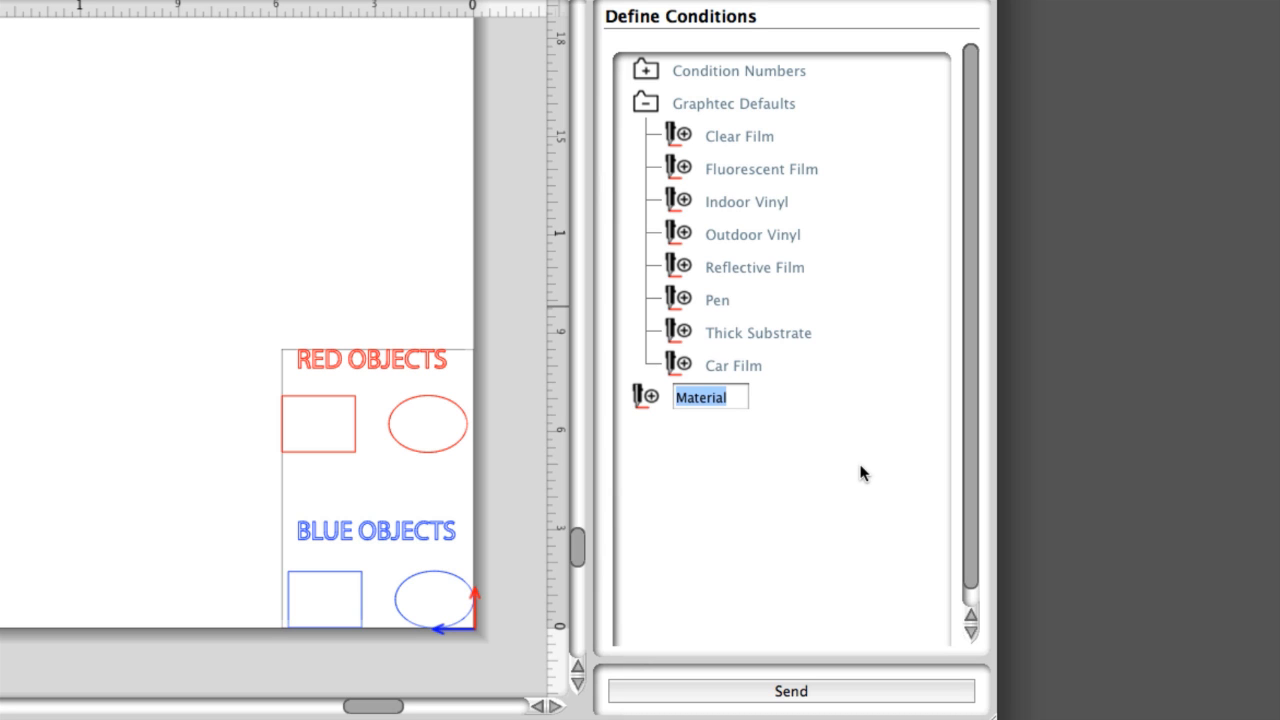
pyautogui.write('Or')
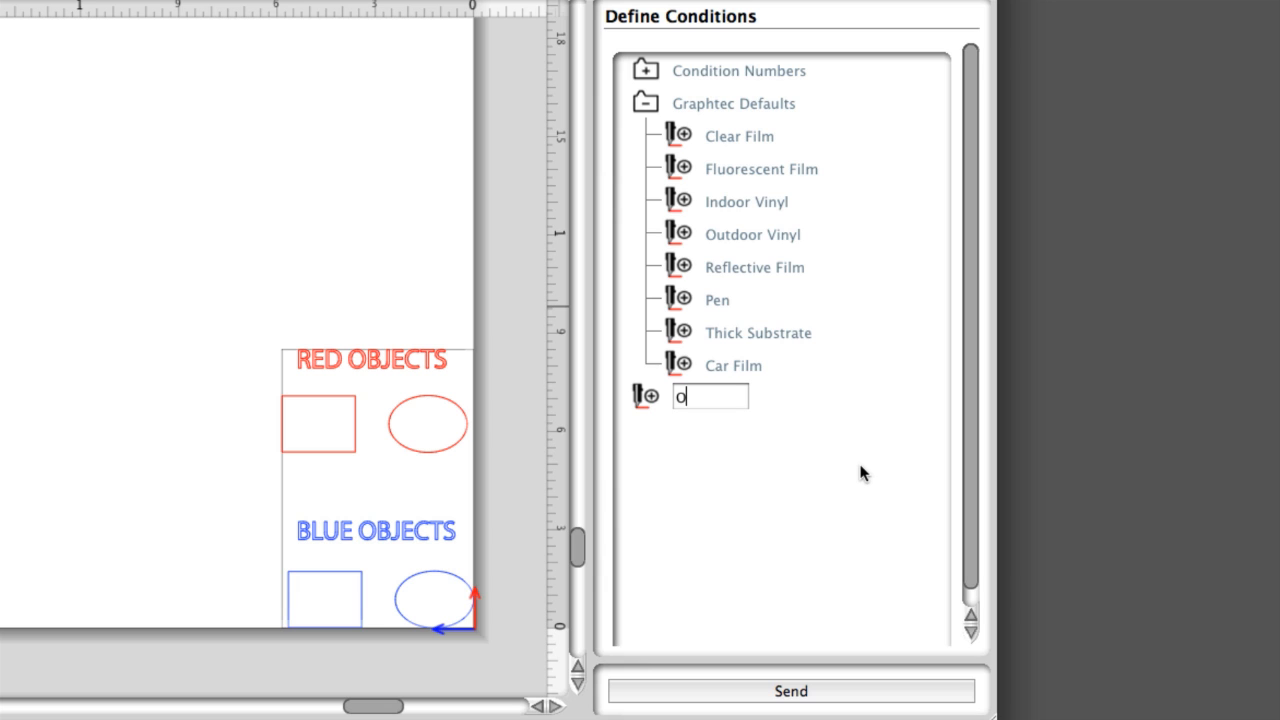
pyautogui.write('acal Premium ')
pyautogui.write('Cast')
pyautogui.press('Return')
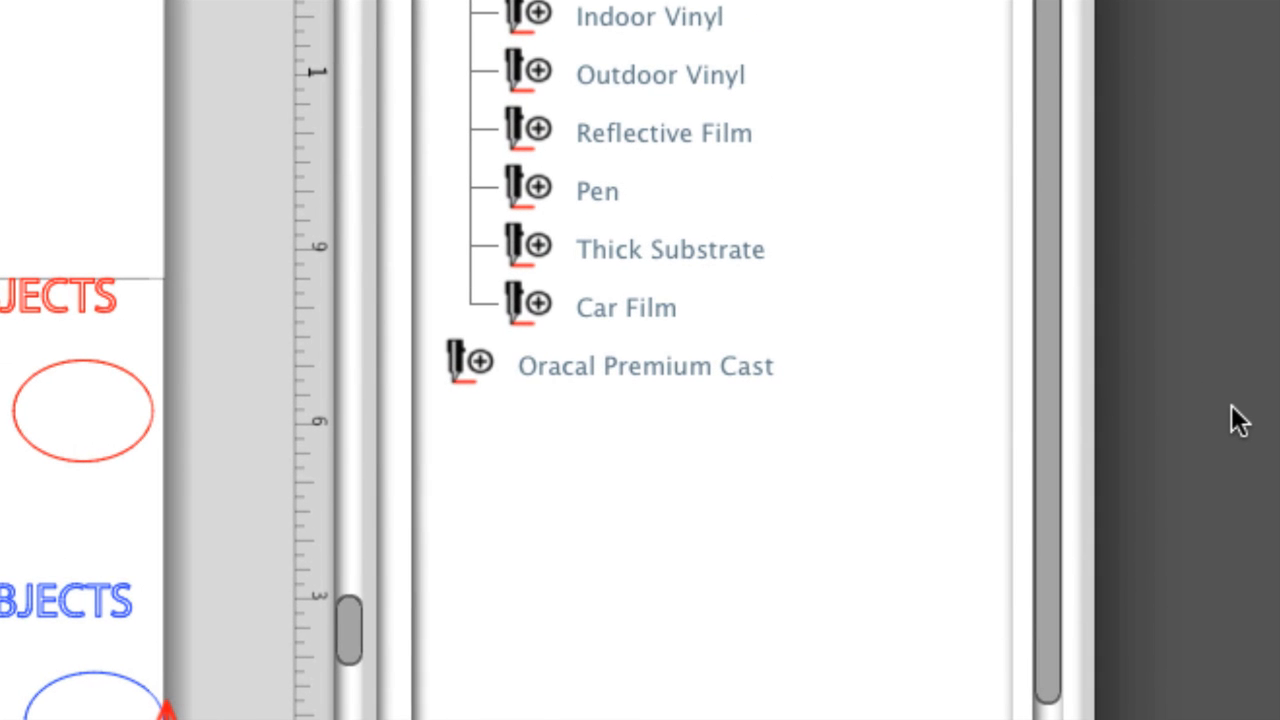
# Step: Set the Oracal Premium Cast condition's speed to 50 cm/s, adjust its acceleration, and return to all conditions
pyautogui.moveTo(671, 363)
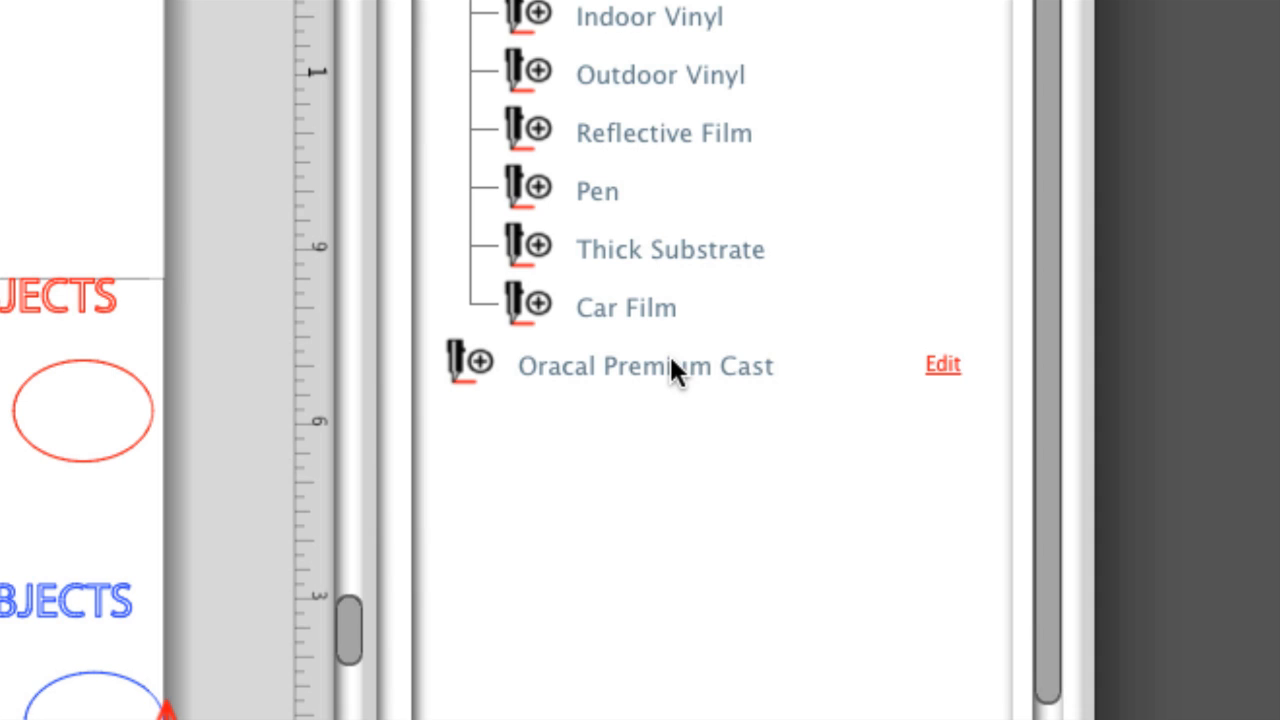
pyautogui.click(943, 366)
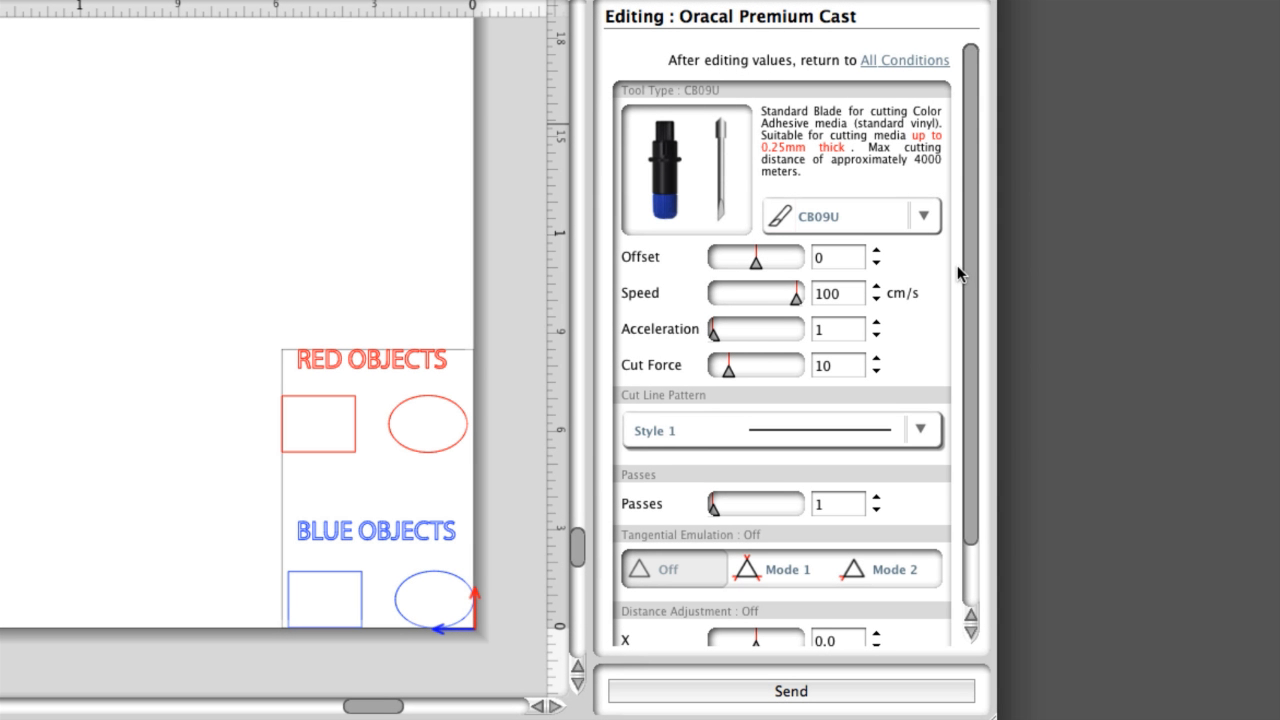
pyautogui.doubleClick(843, 295)
pyautogui.write('50')
pyautogui.moveTo(714, 334); pyautogui.dragTo(740, 375)
pyautogui.click(905, 61)
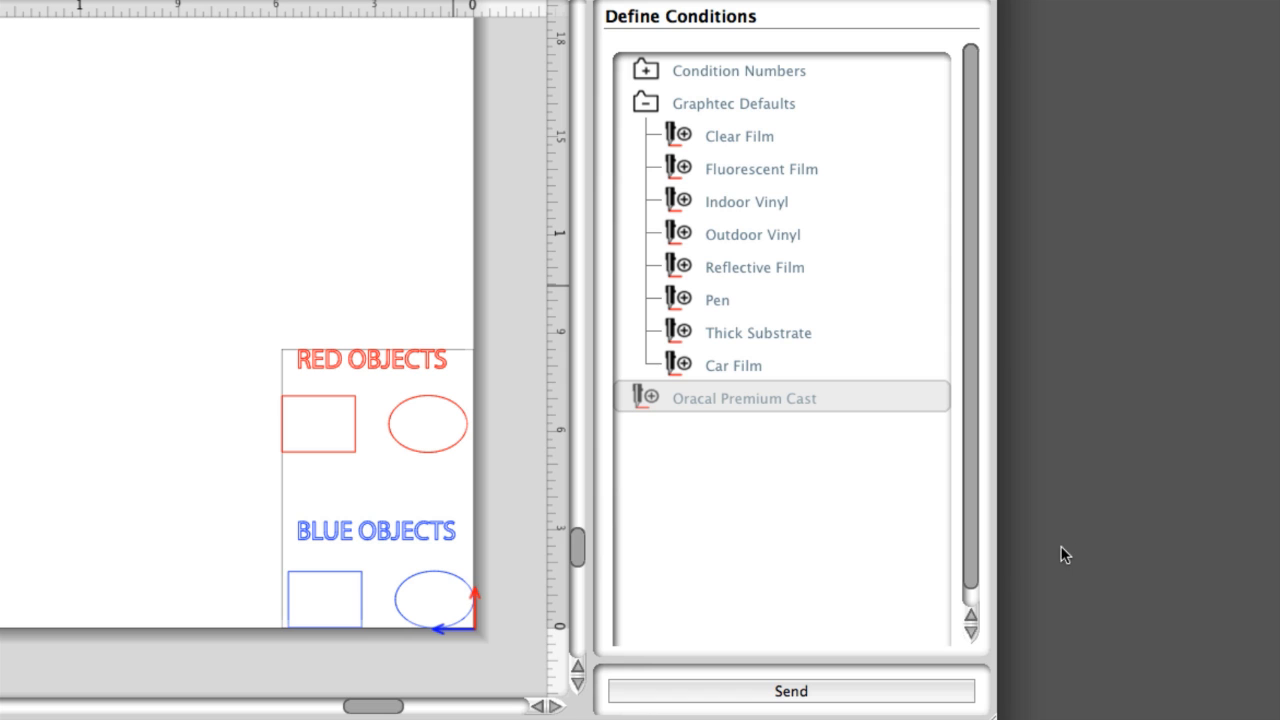
# Step: Add another material condition named Intricate Cutting
pyautogui.rightClick(724, 443)
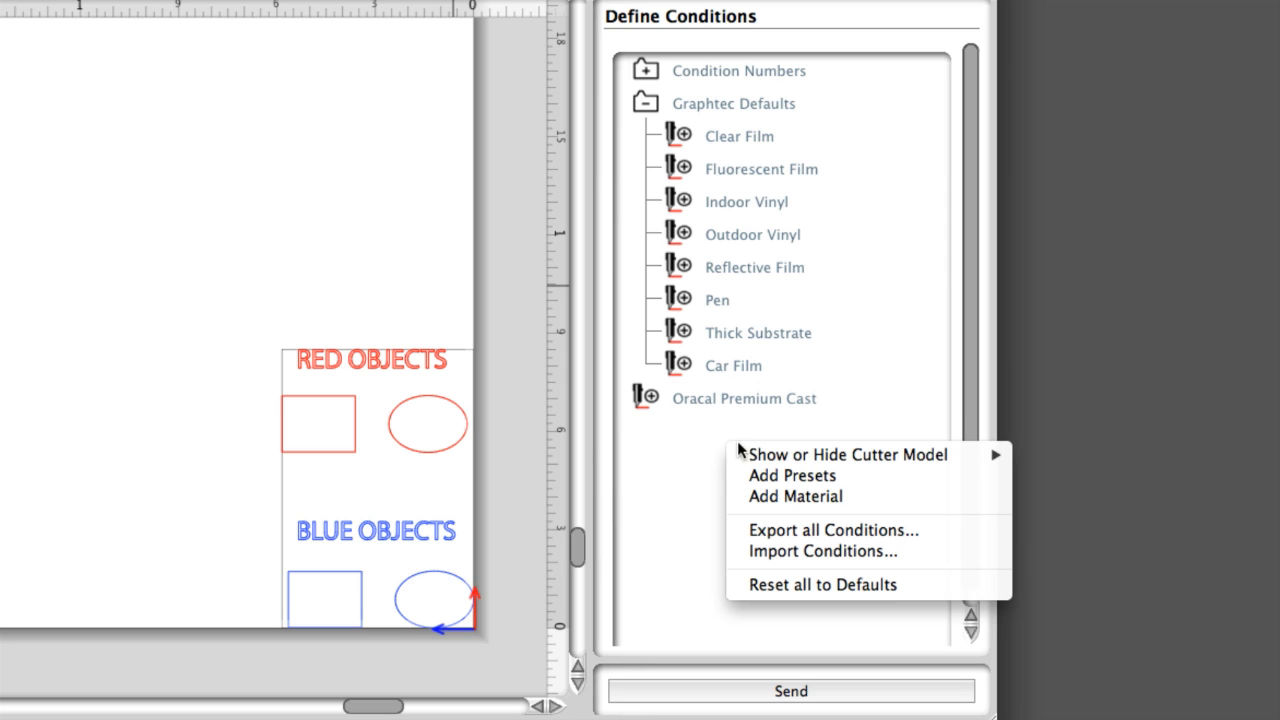
pyautogui.click(771, 496)
pyautogui.write('Intricate Cutting')
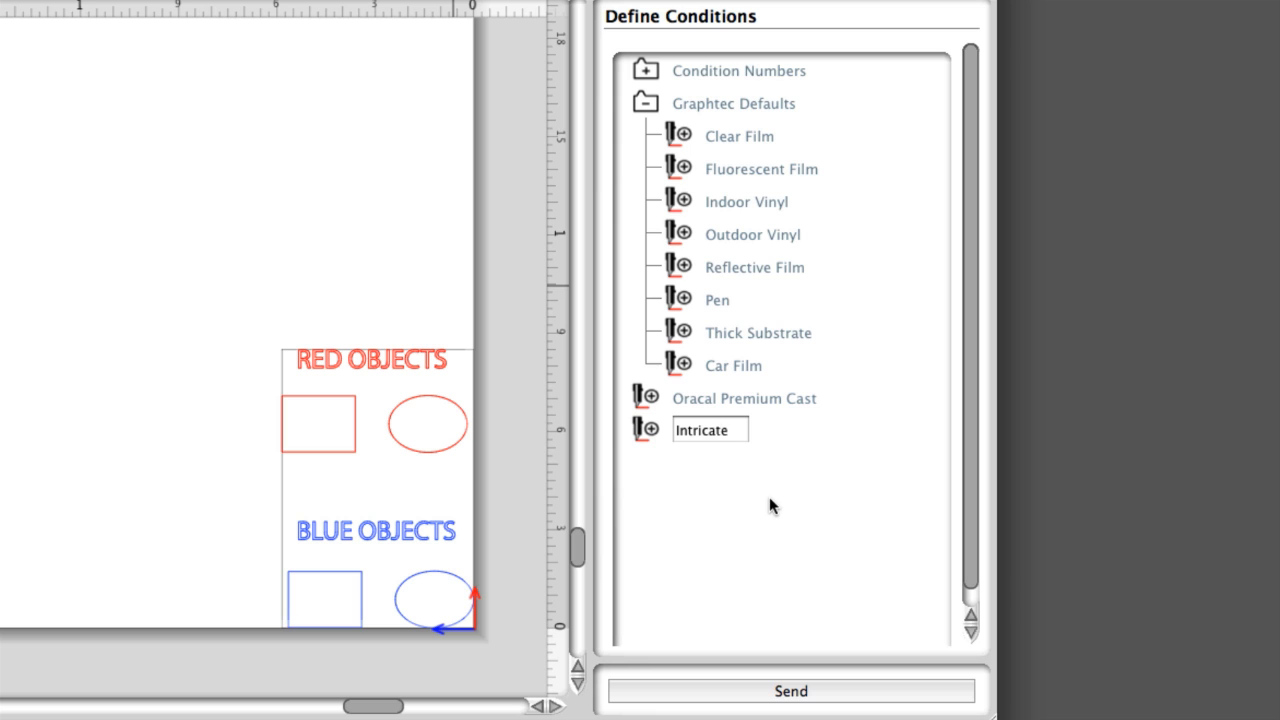
pyautogui.press('Return')
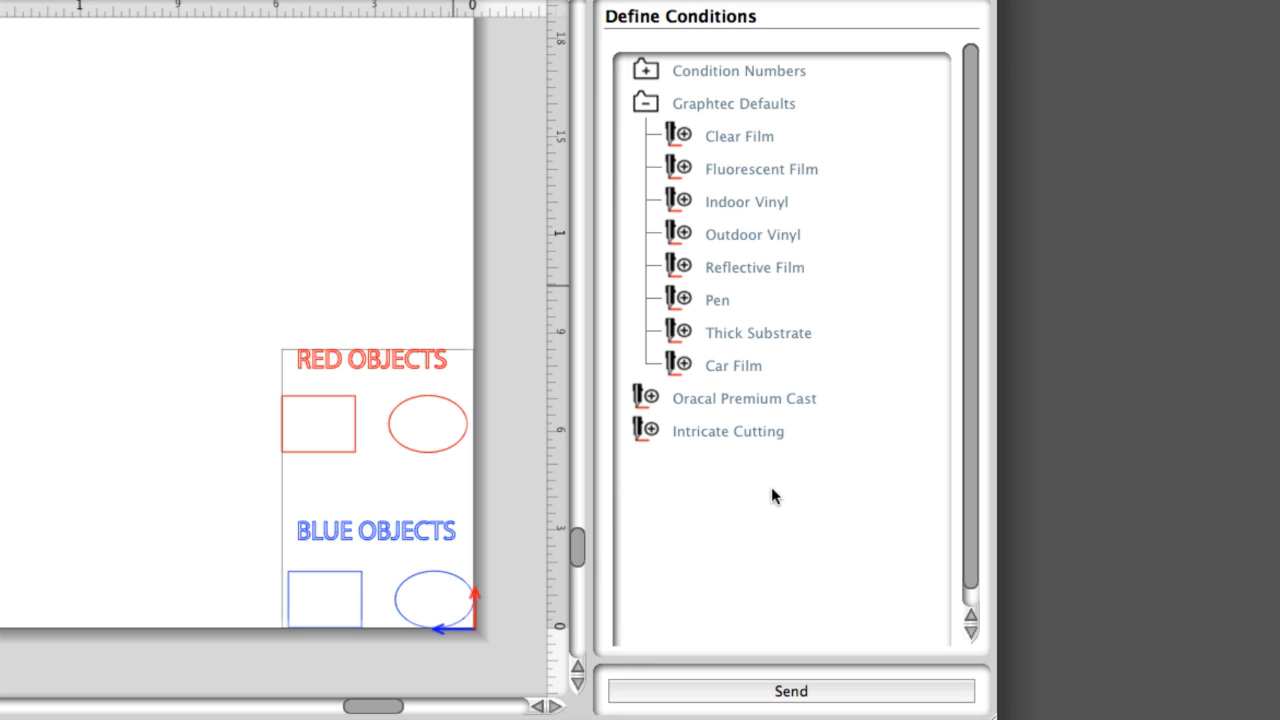
# Step: Set the Intricate Cutting condition's speed to 20 cm/s and cut force to 14, and return to all conditions
pyautogui.moveTo(757, 432)
pyautogui.click(911, 432)
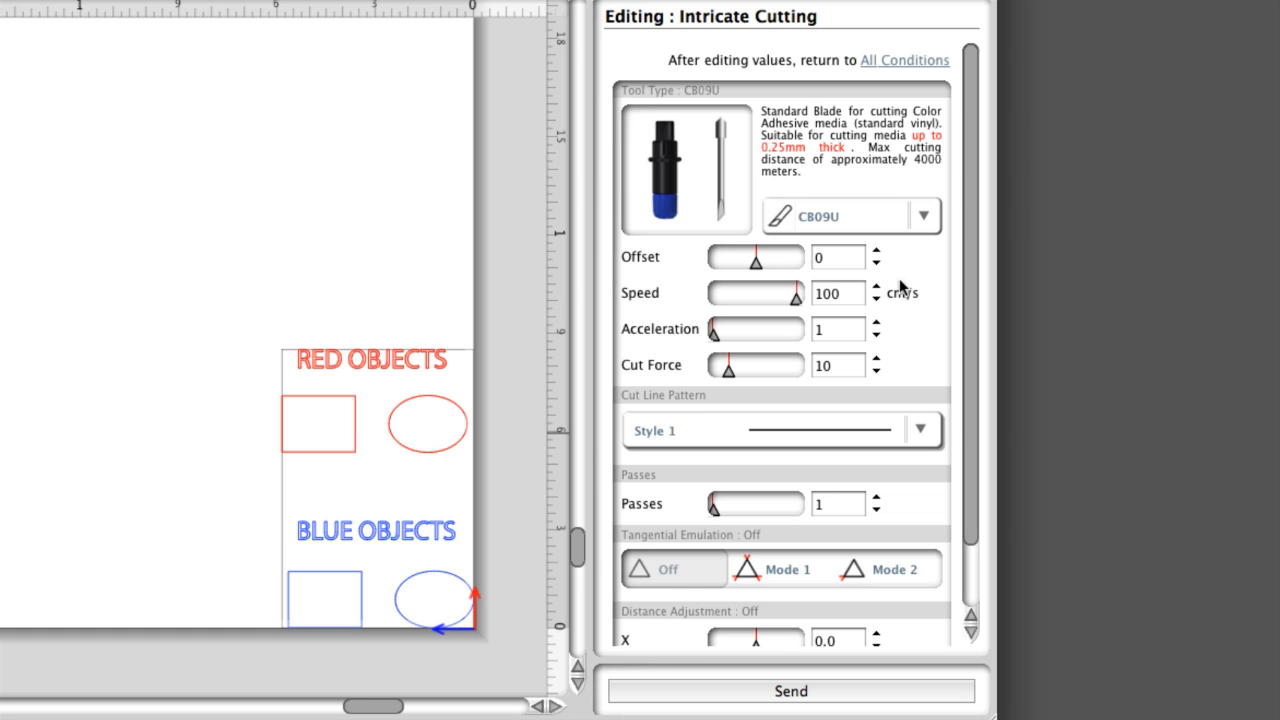
pyautogui.click(828, 297)
pyautogui.doubleClick(828, 297)
pyautogui.write('20')
pyautogui.click(826, 367)
pyautogui.doubleClick(821, 368)
pyautogui.write('14')
pyautogui.press('Return')
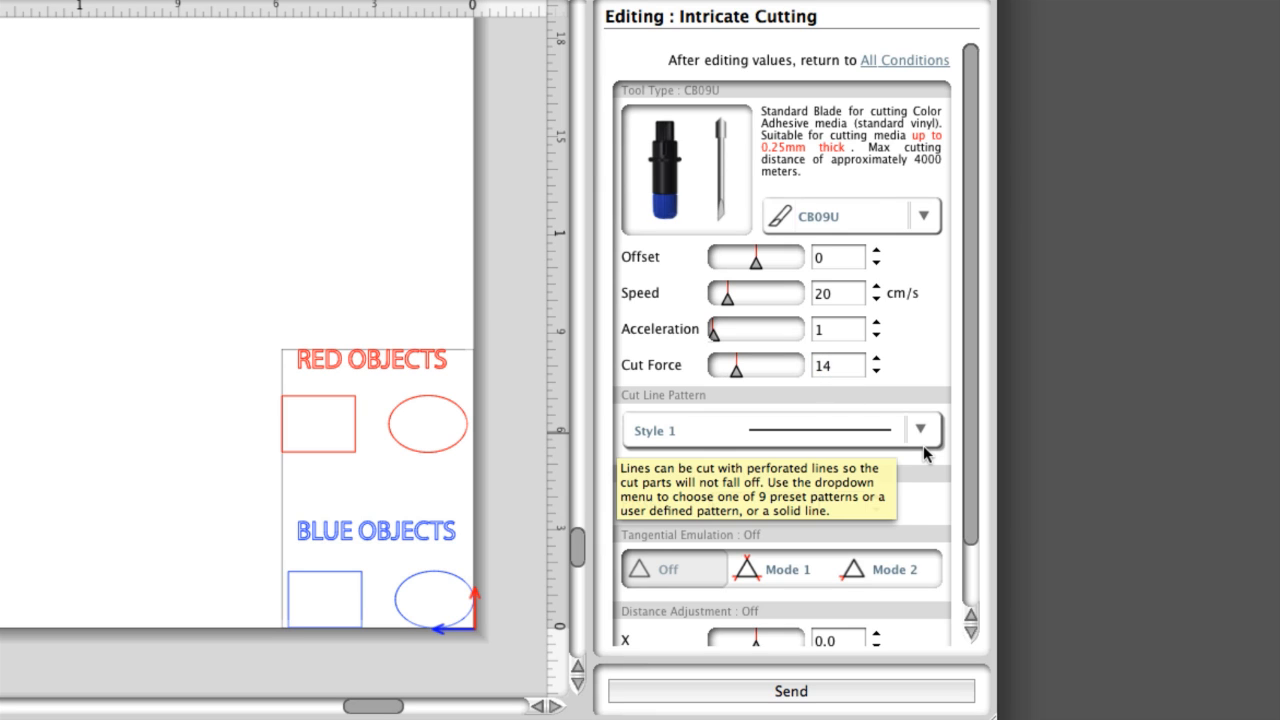
pyautogui.click(895, 61)
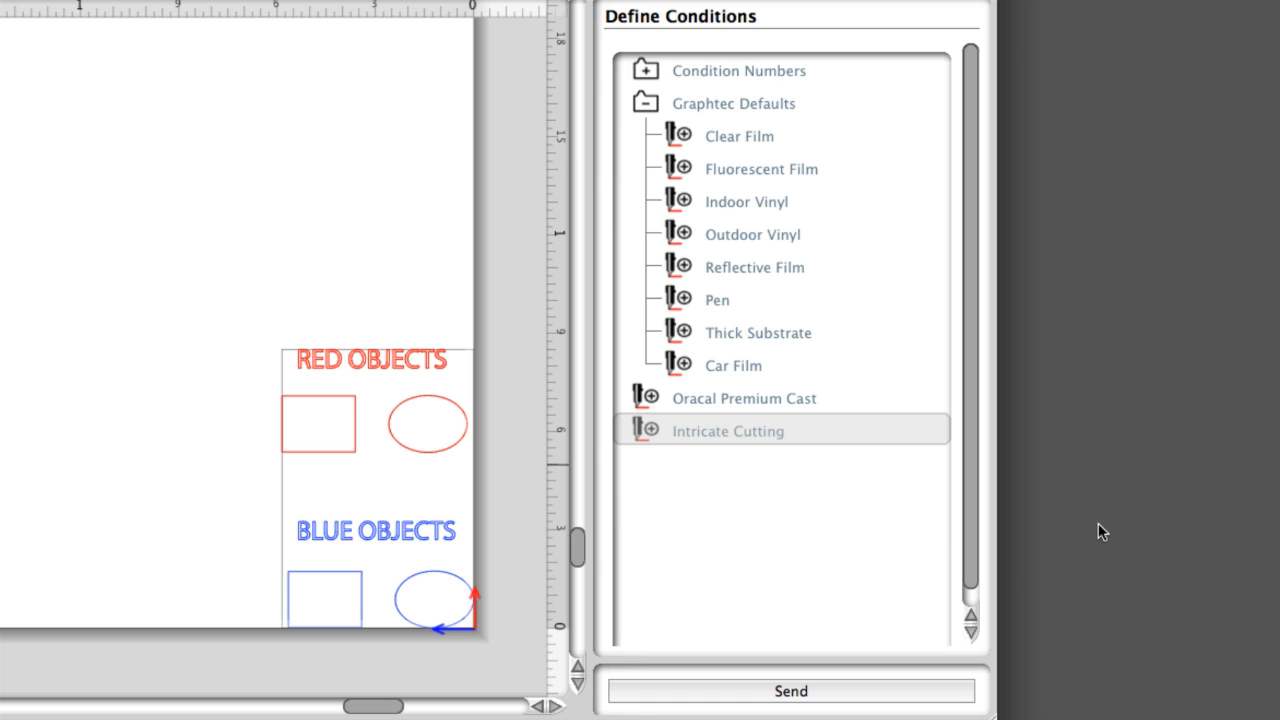
# Step: Add a presets group named My Media and move the Intricate Cutting and Oracal Premium Cast conditions into it
pyautogui.rightClick(800, 481)
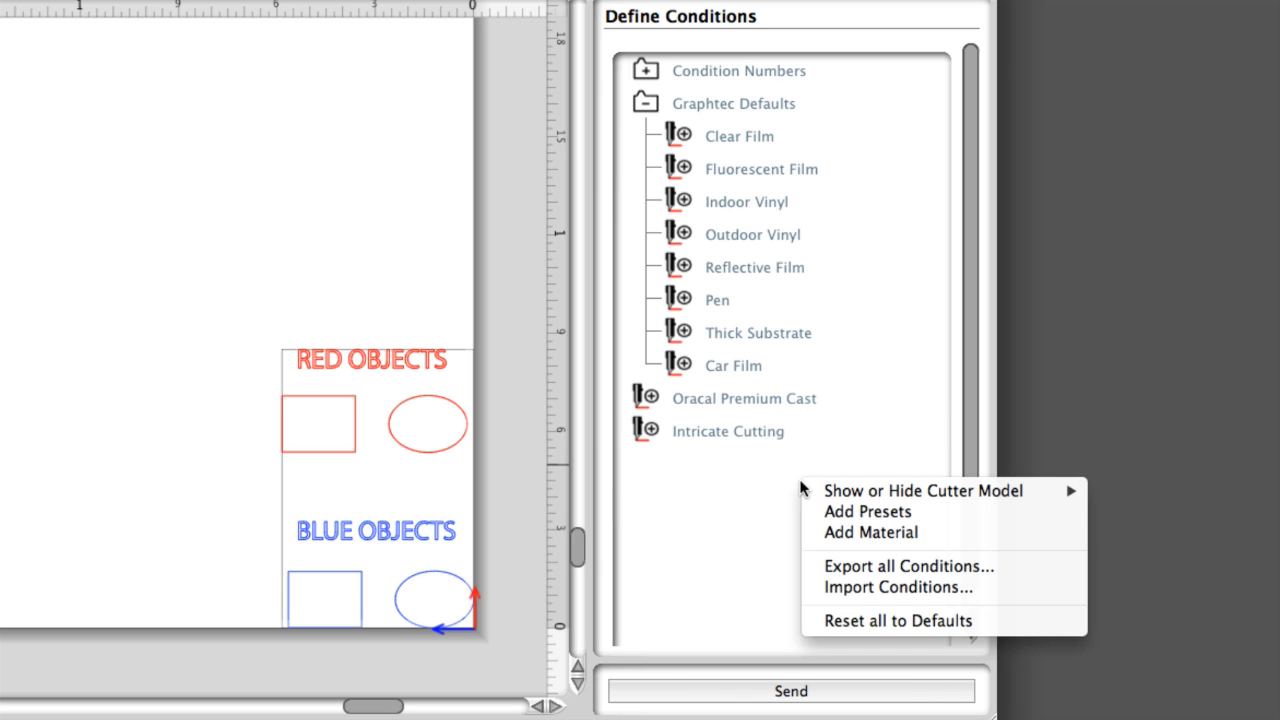
pyautogui.click(847, 512)
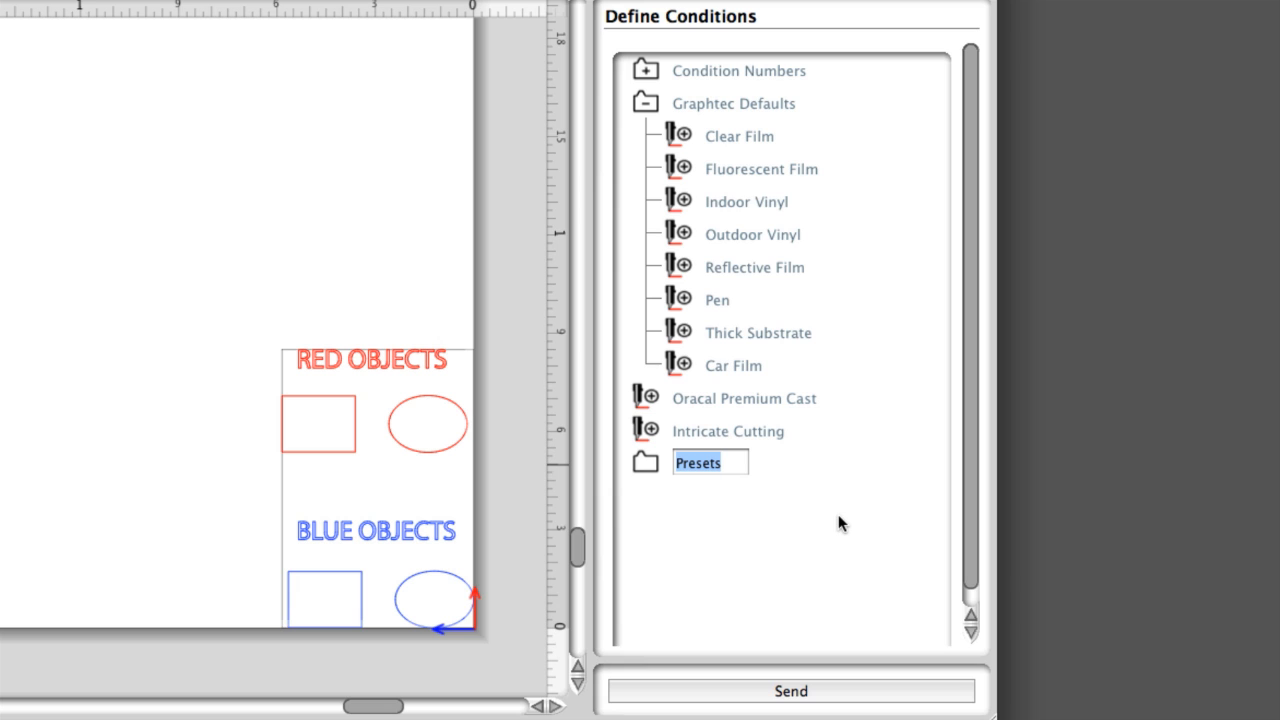
pyautogui.write('M')
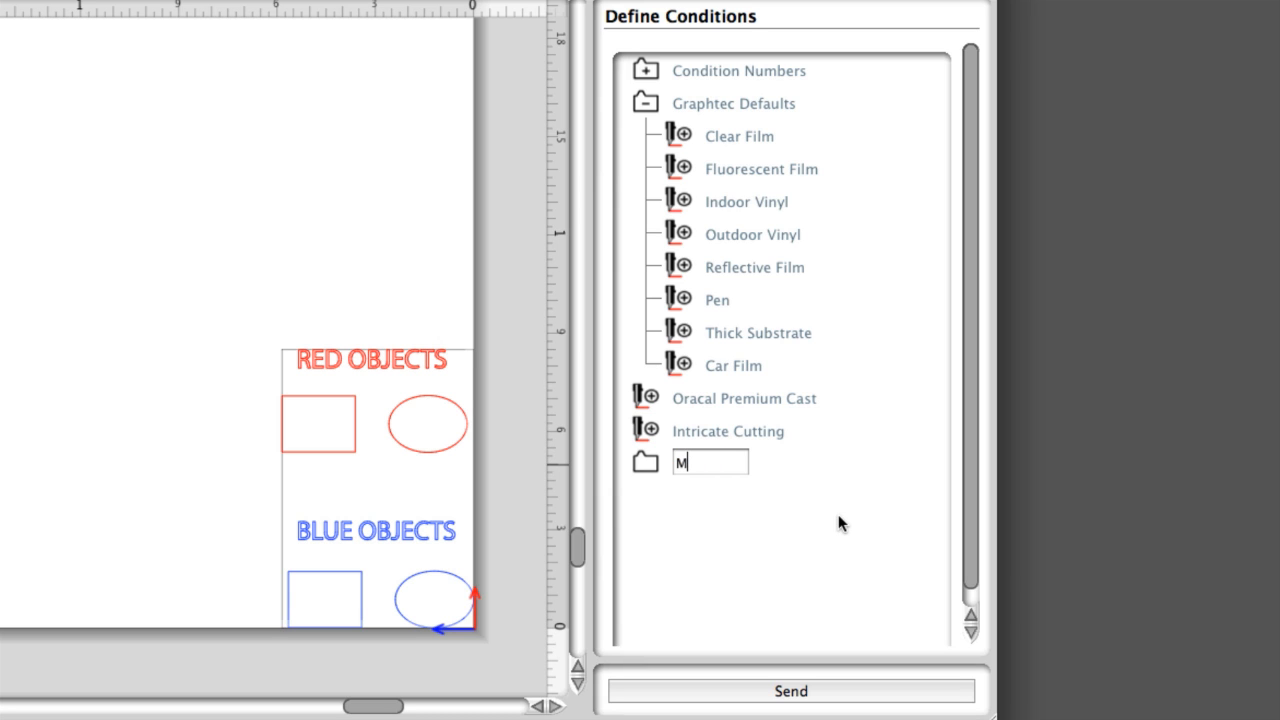
pyautogui.write('y Media')
pyautogui.press('Return')
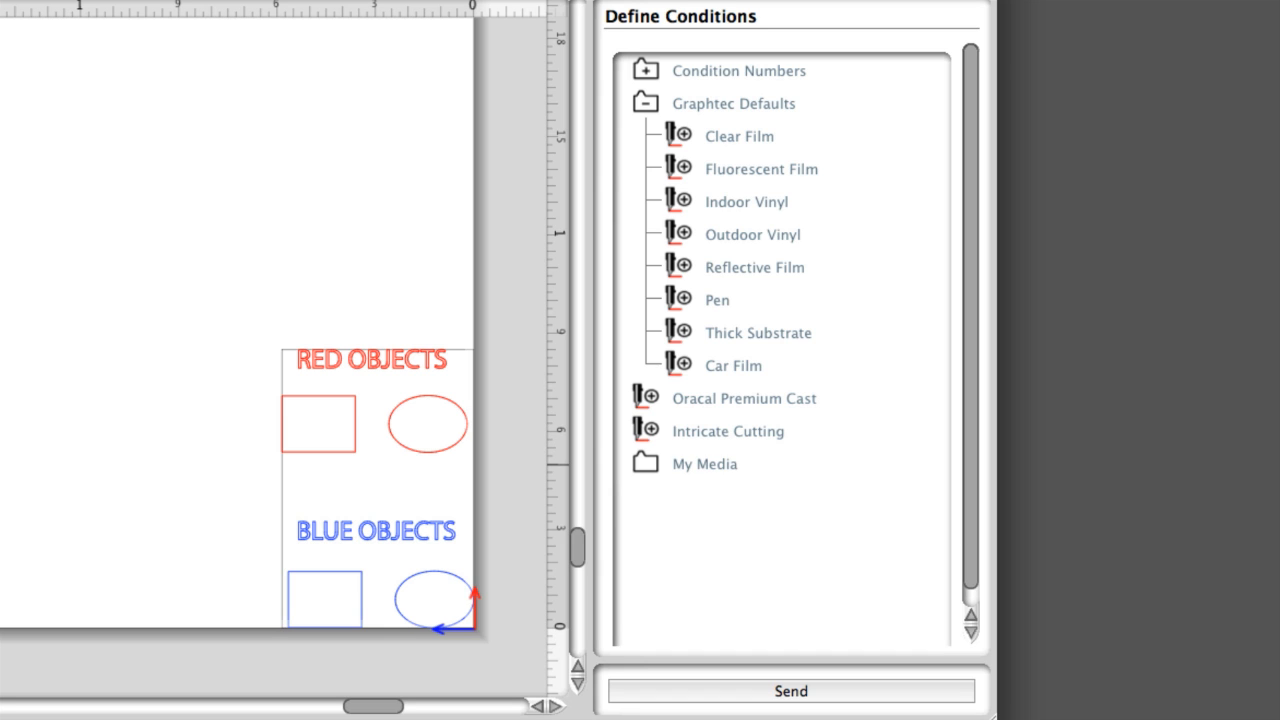
pyautogui.moveTo(723, 427); pyautogui.dragTo(711, 458)
pyautogui.moveTo(710, 397); pyautogui.dragTo(703, 431)
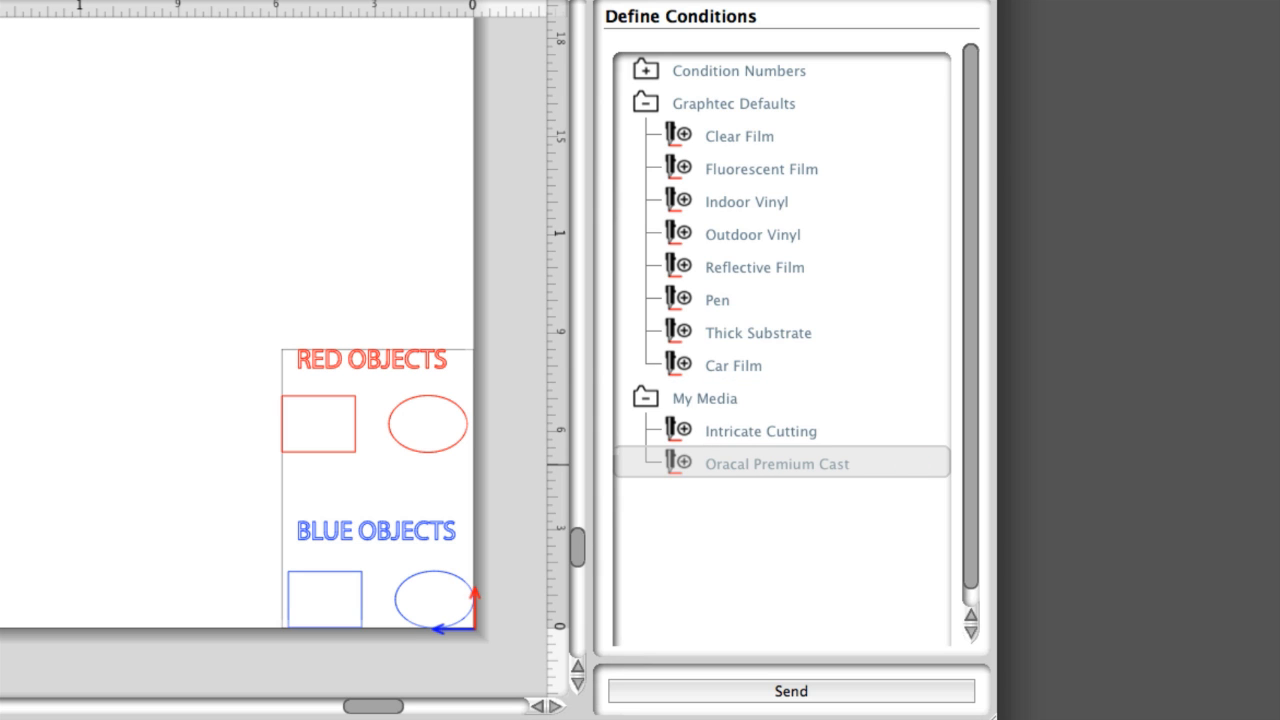
# Step: Set the cut job to apply conditions by color and assign Intricate Cutting to the blue RGB (32,61,255) lines
pyautogui.click(738, 2)
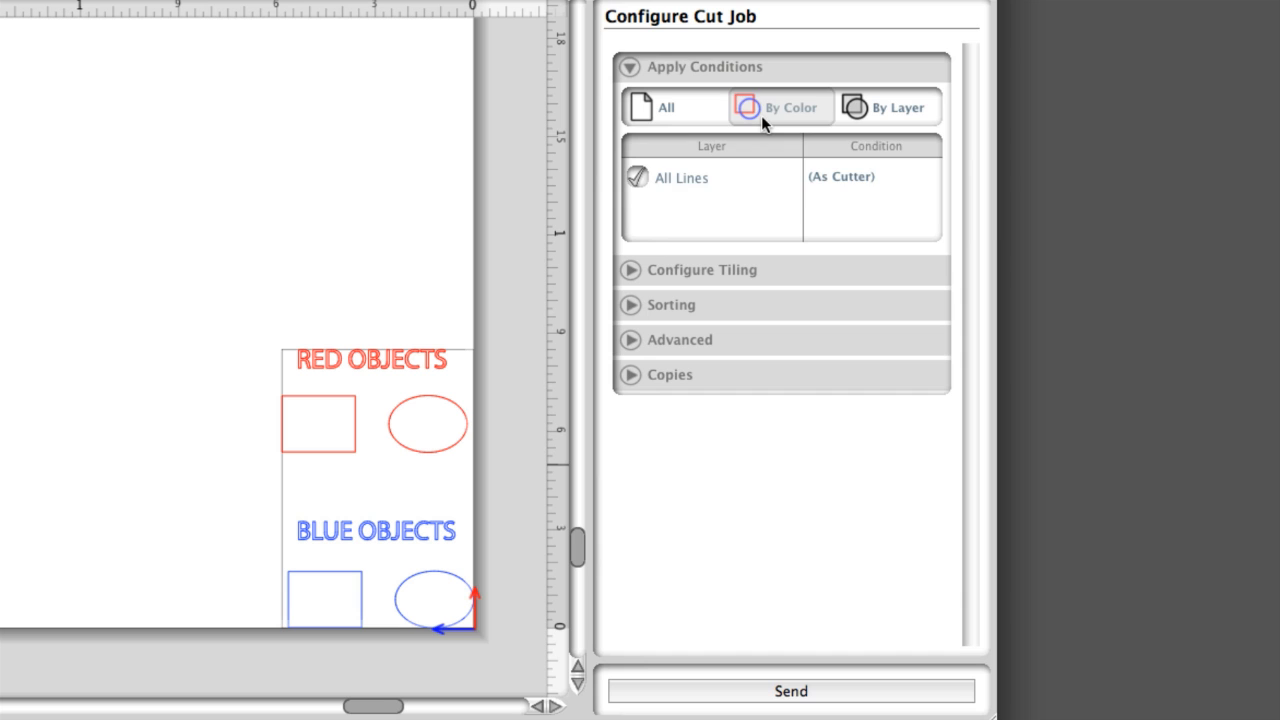
pyautogui.click(761, 115)
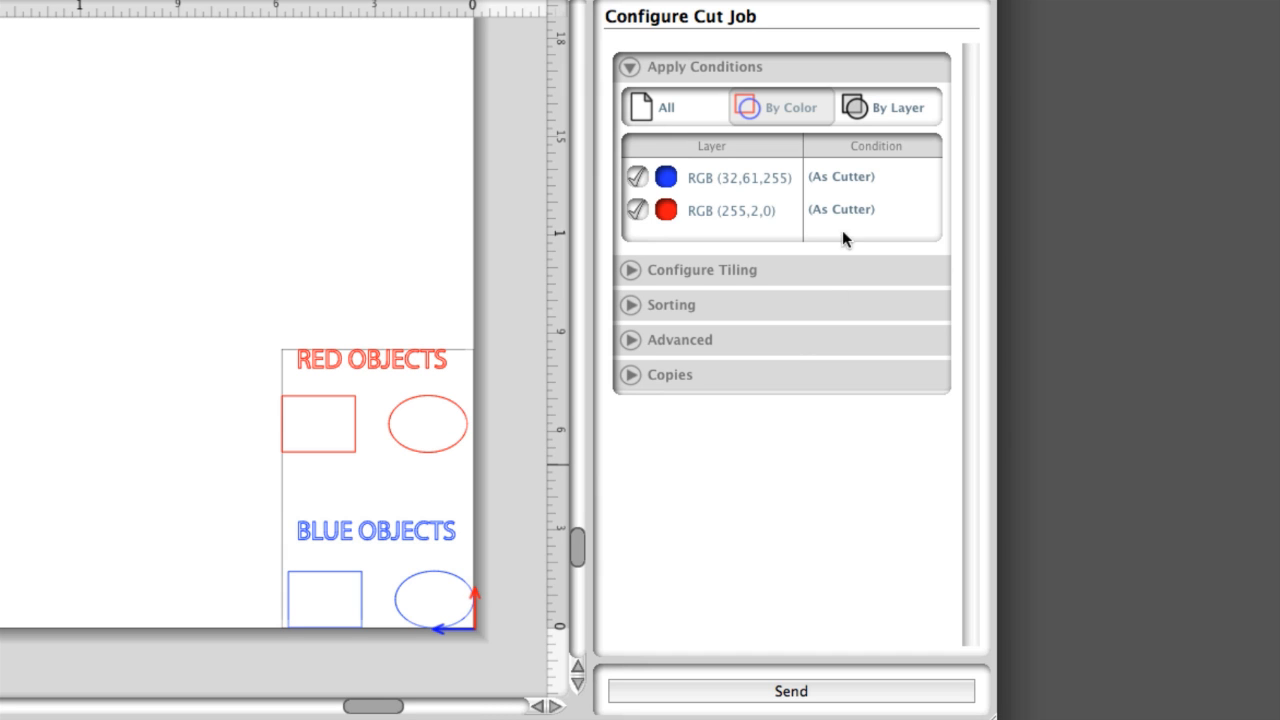
pyautogui.click(843, 174)
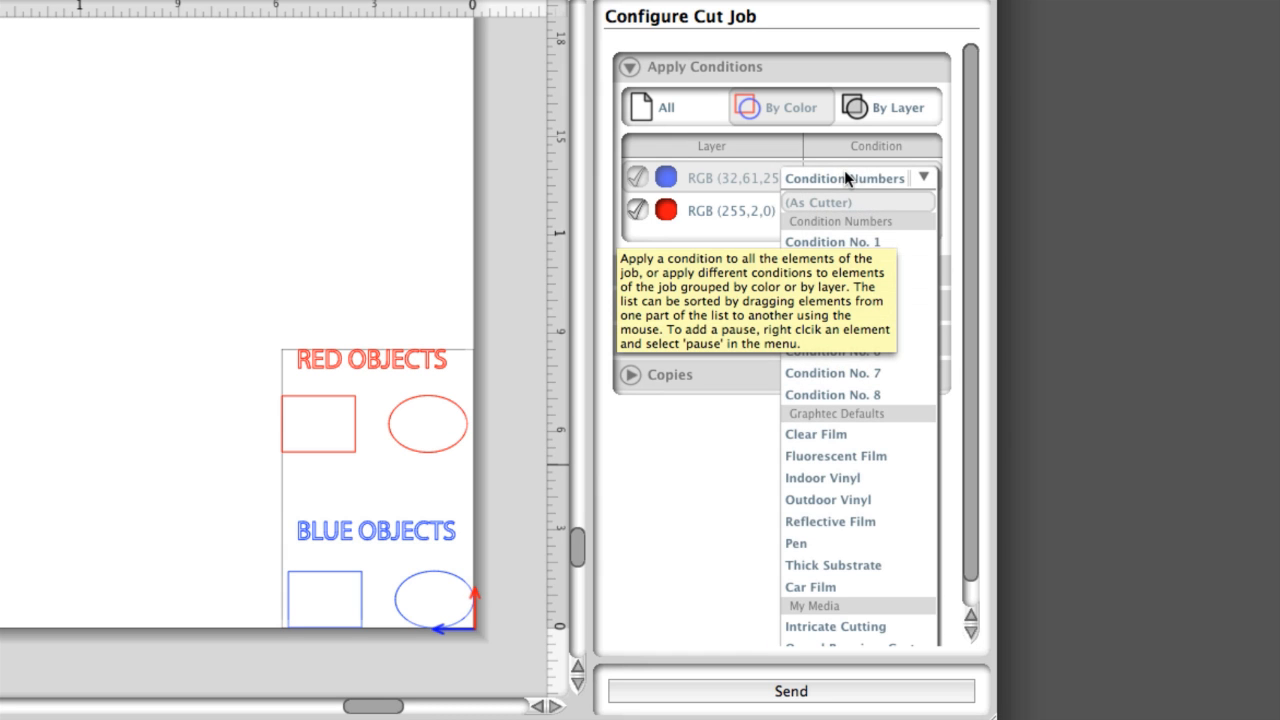
pyautogui.click(845, 626)
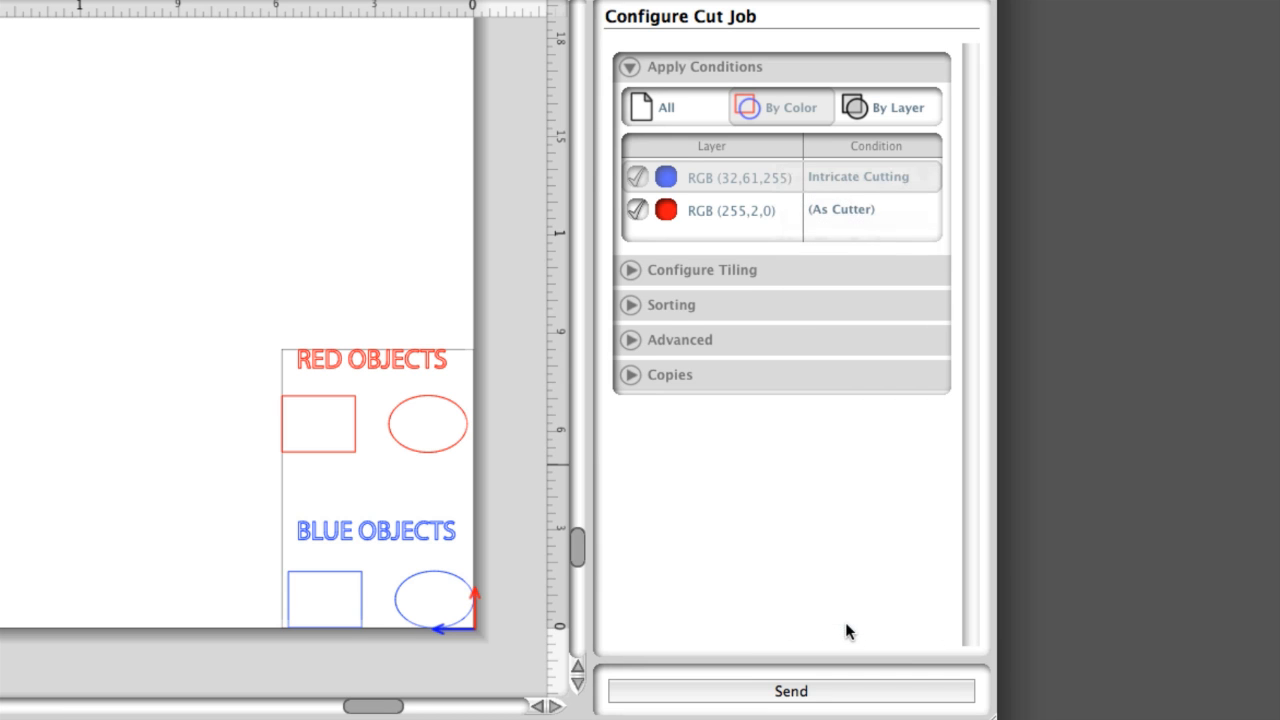
# Step: Assign the Oracal Premium Cast condition to the red RGB (255,2,0) lines in the cut job
pyautogui.click(849, 212)
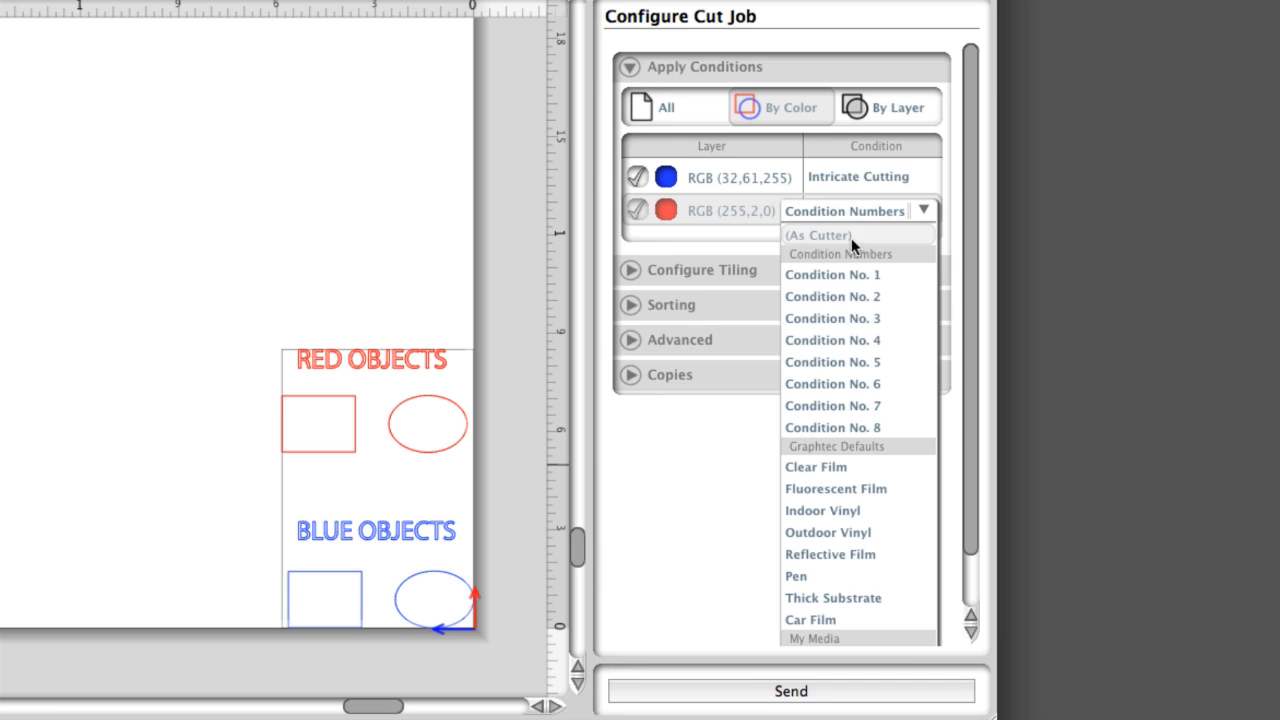
pyautogui.scroll(-3, 863, 633)
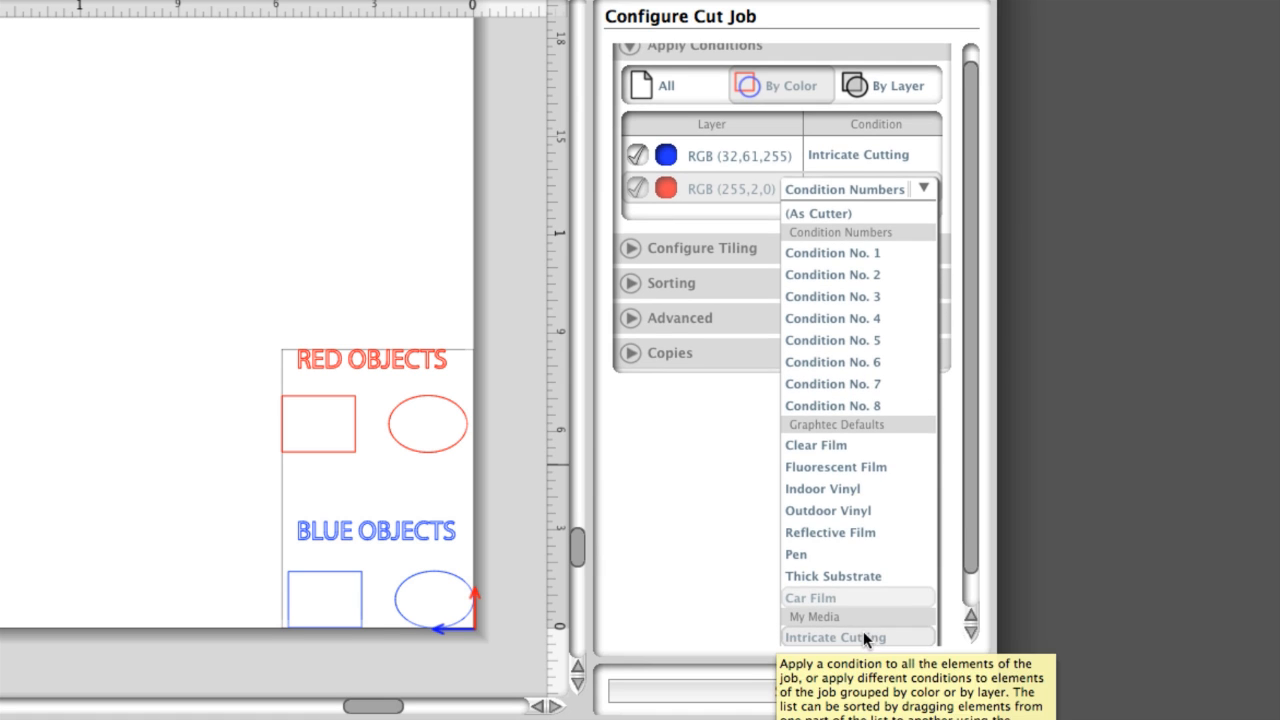
pyautogui.click(868, 625)
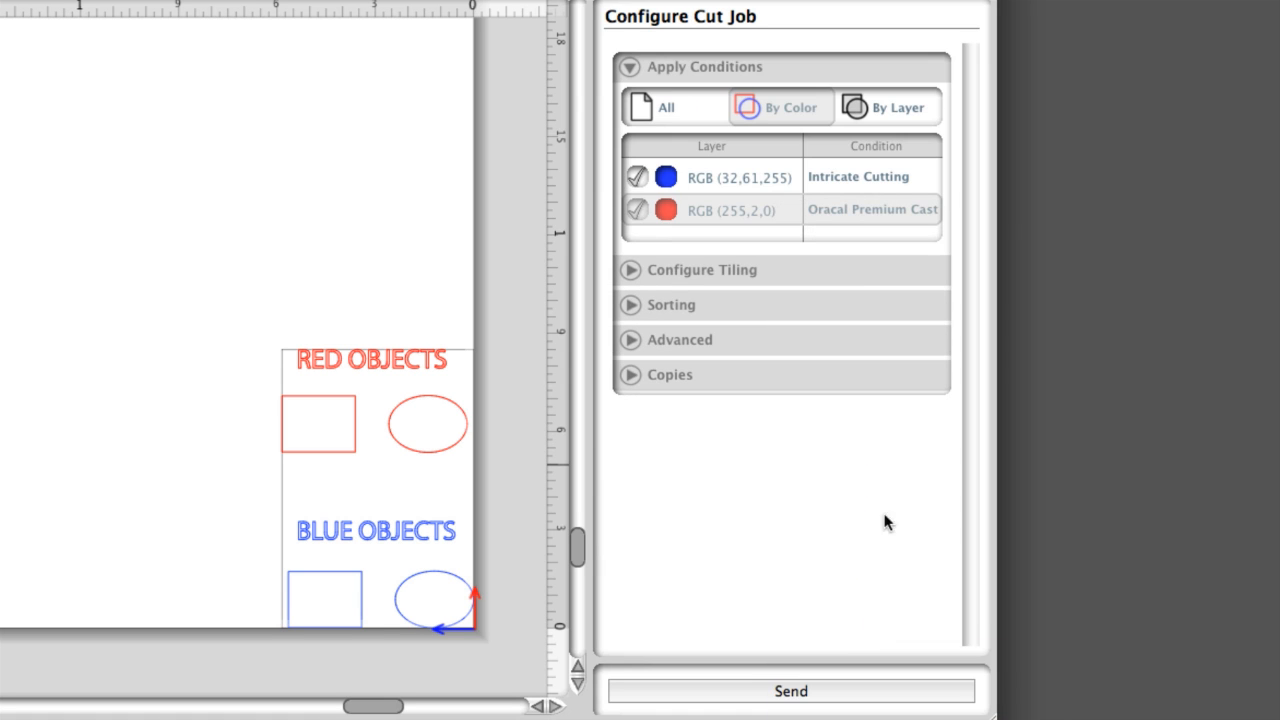